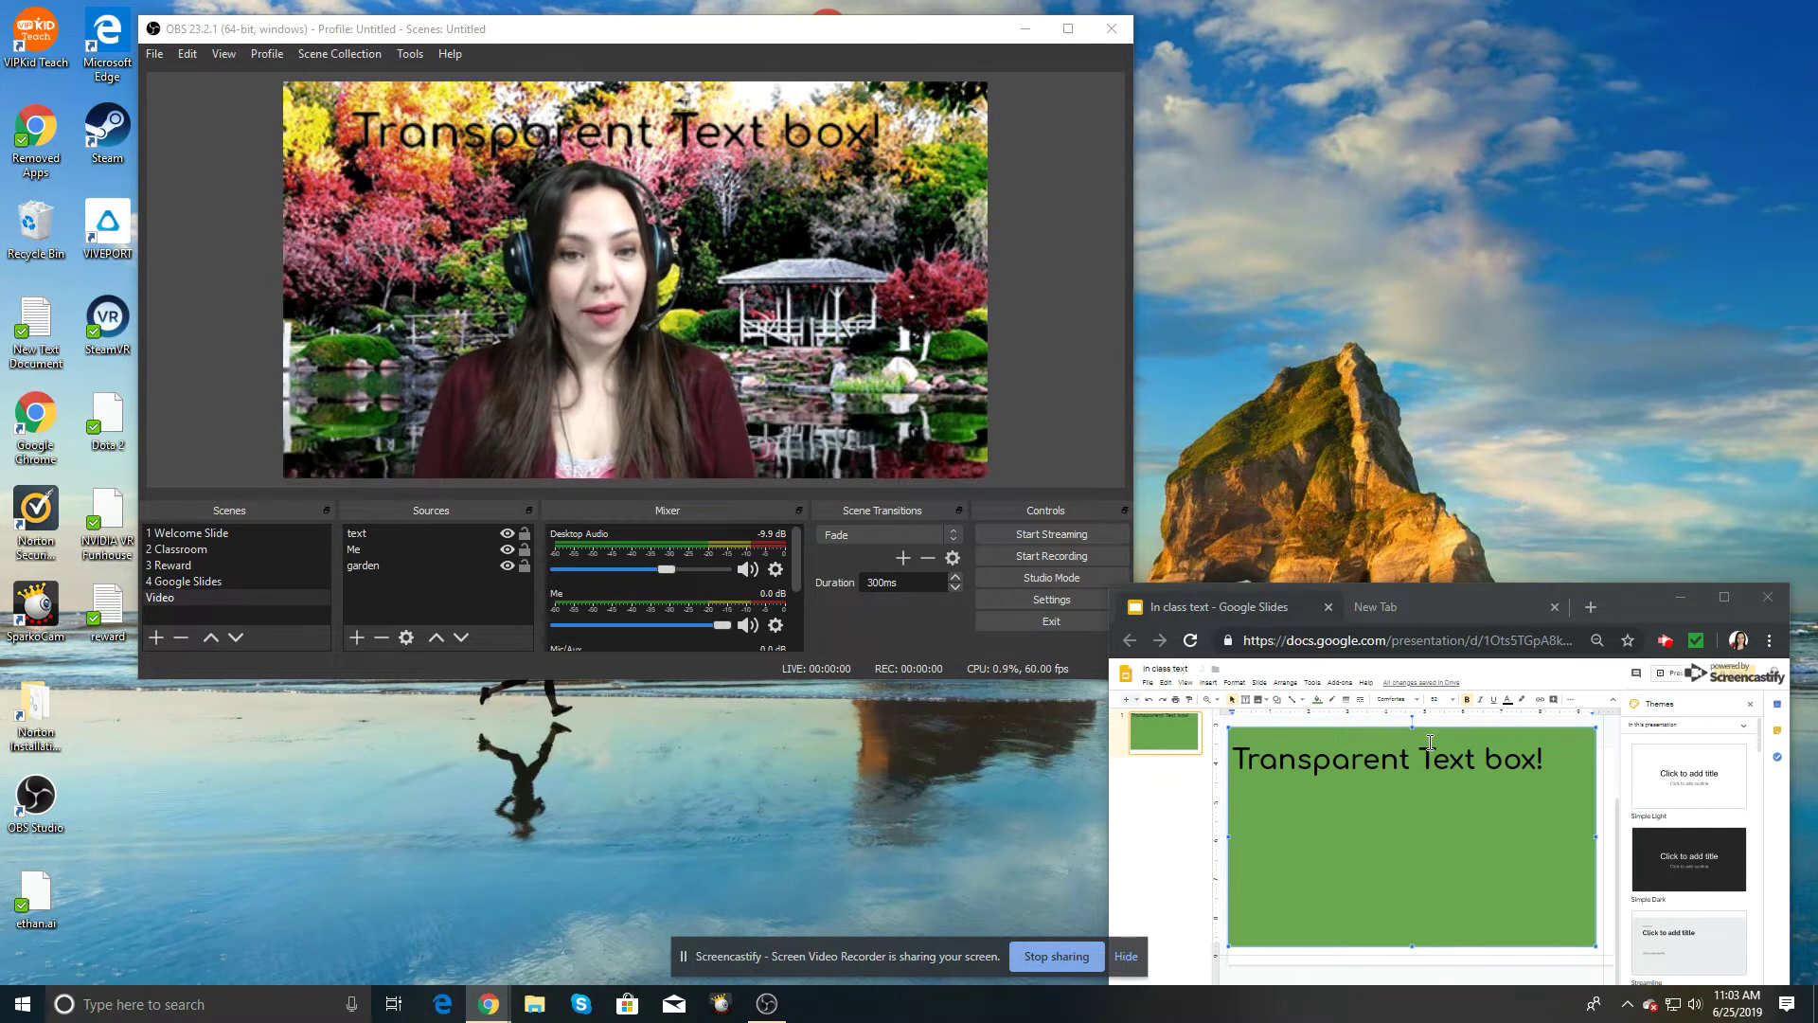
Step: Replace the slide text with 'I see a cat. I see a dog.' and 'I went to school today.' on two lines
left_click_drag(1553, 759, 1308, 740)
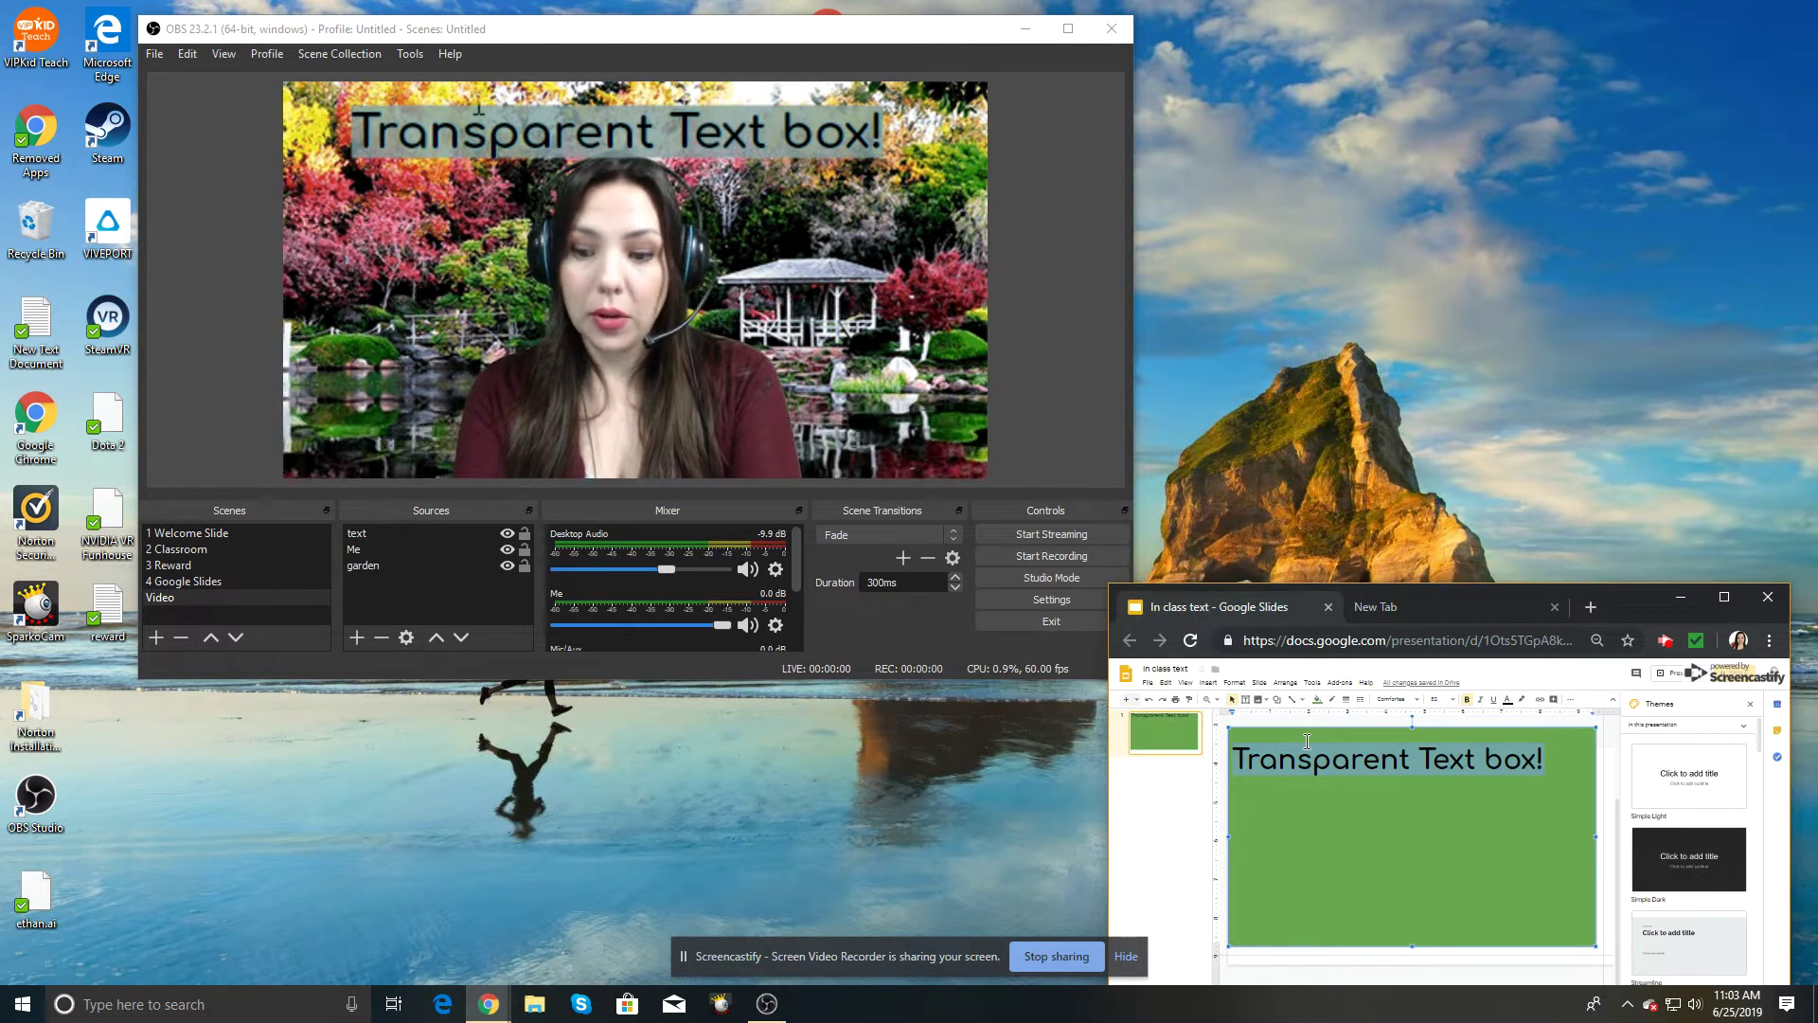
type("I see")
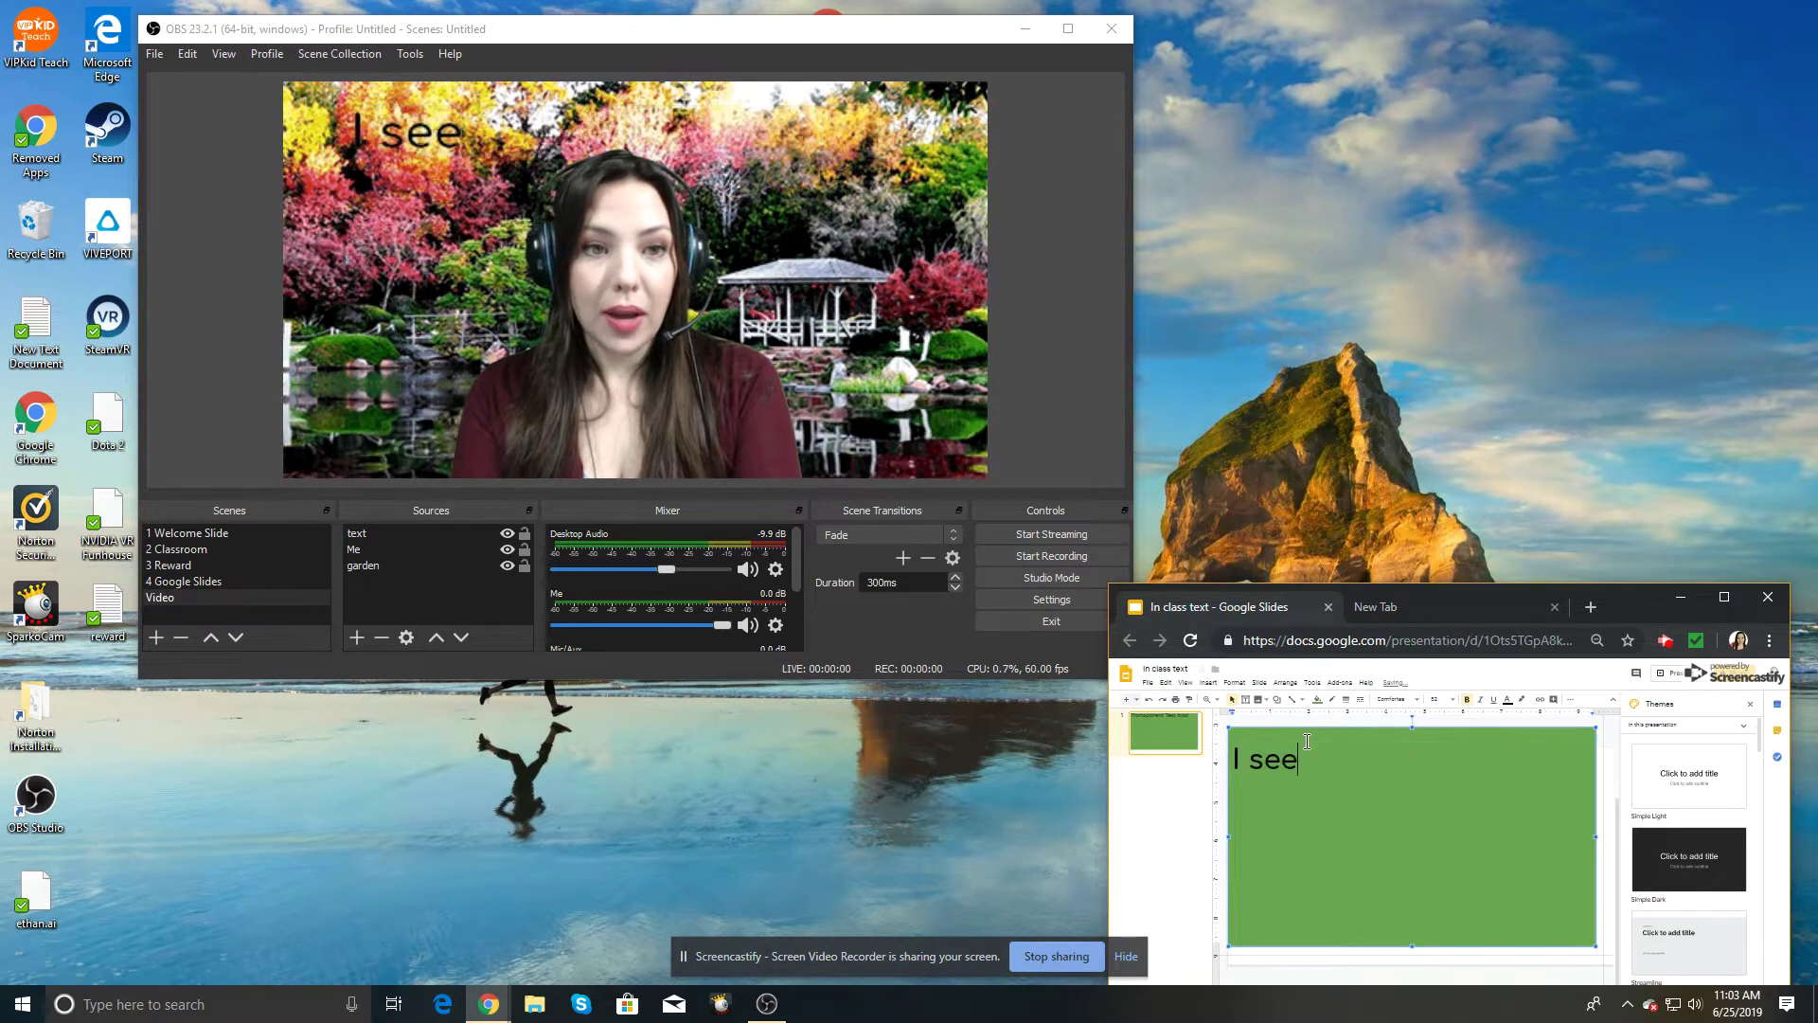
type(" a cat. ")
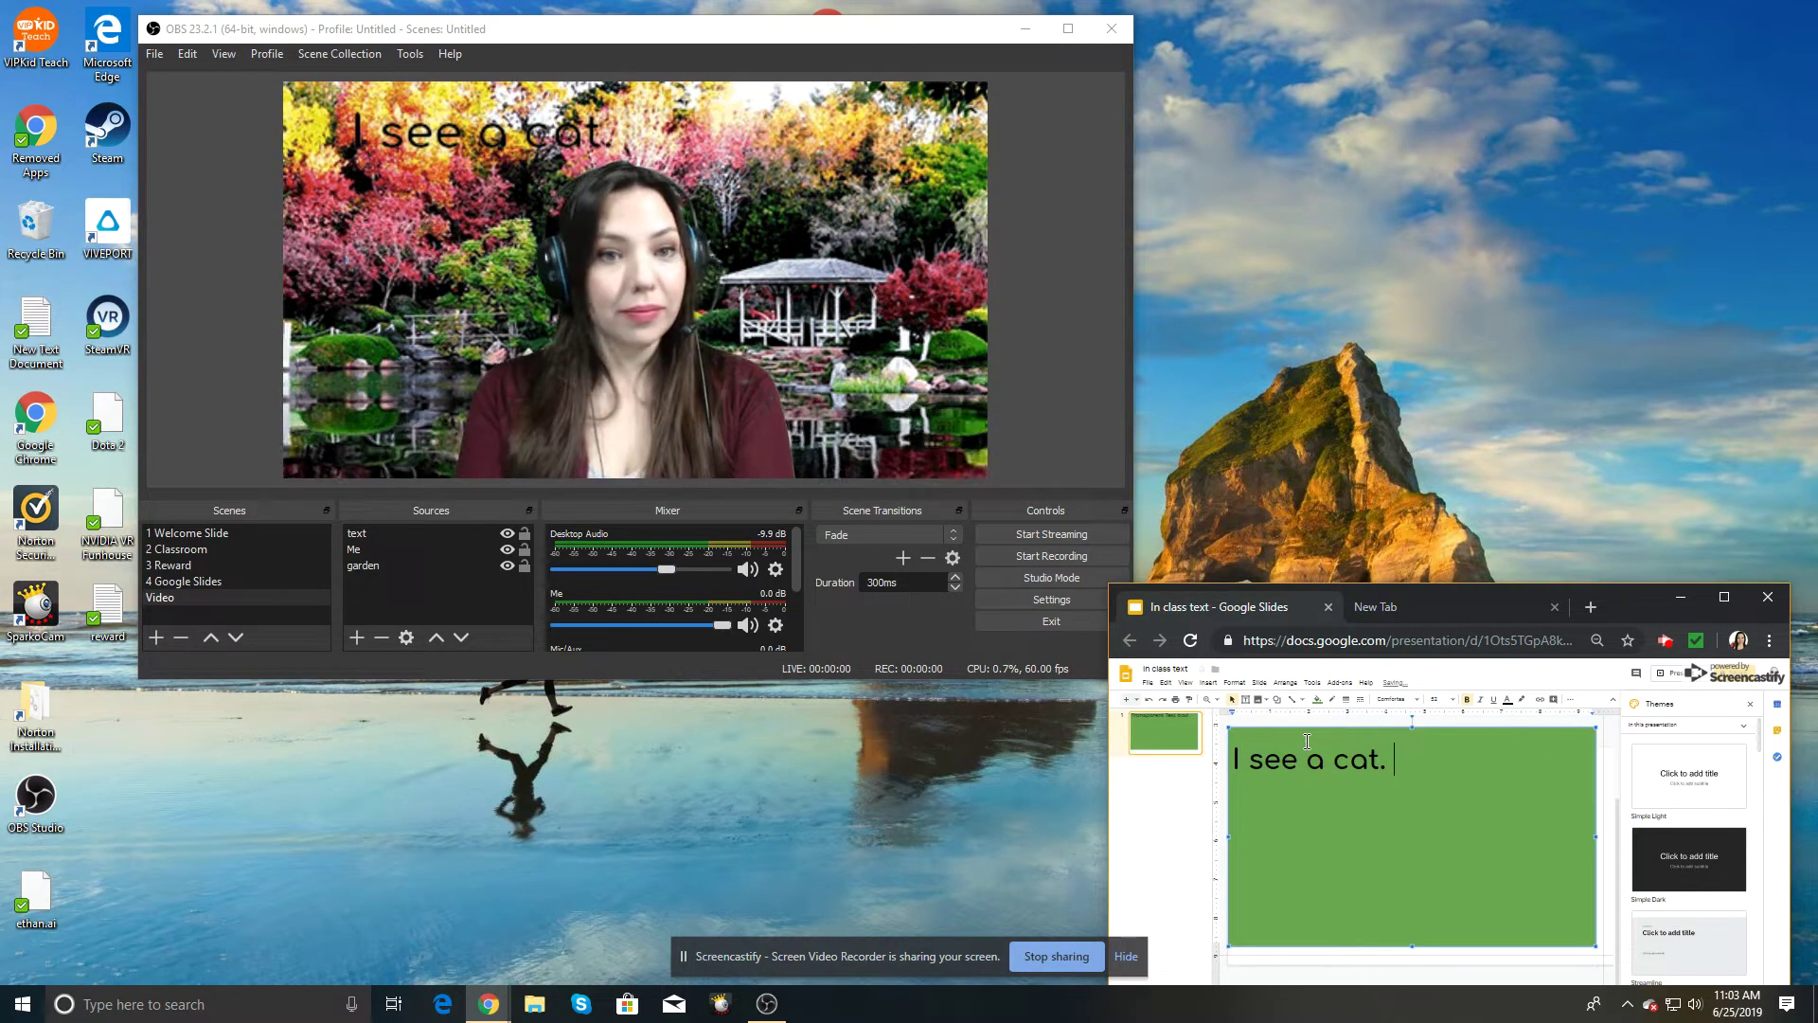
type("I see a dog.")
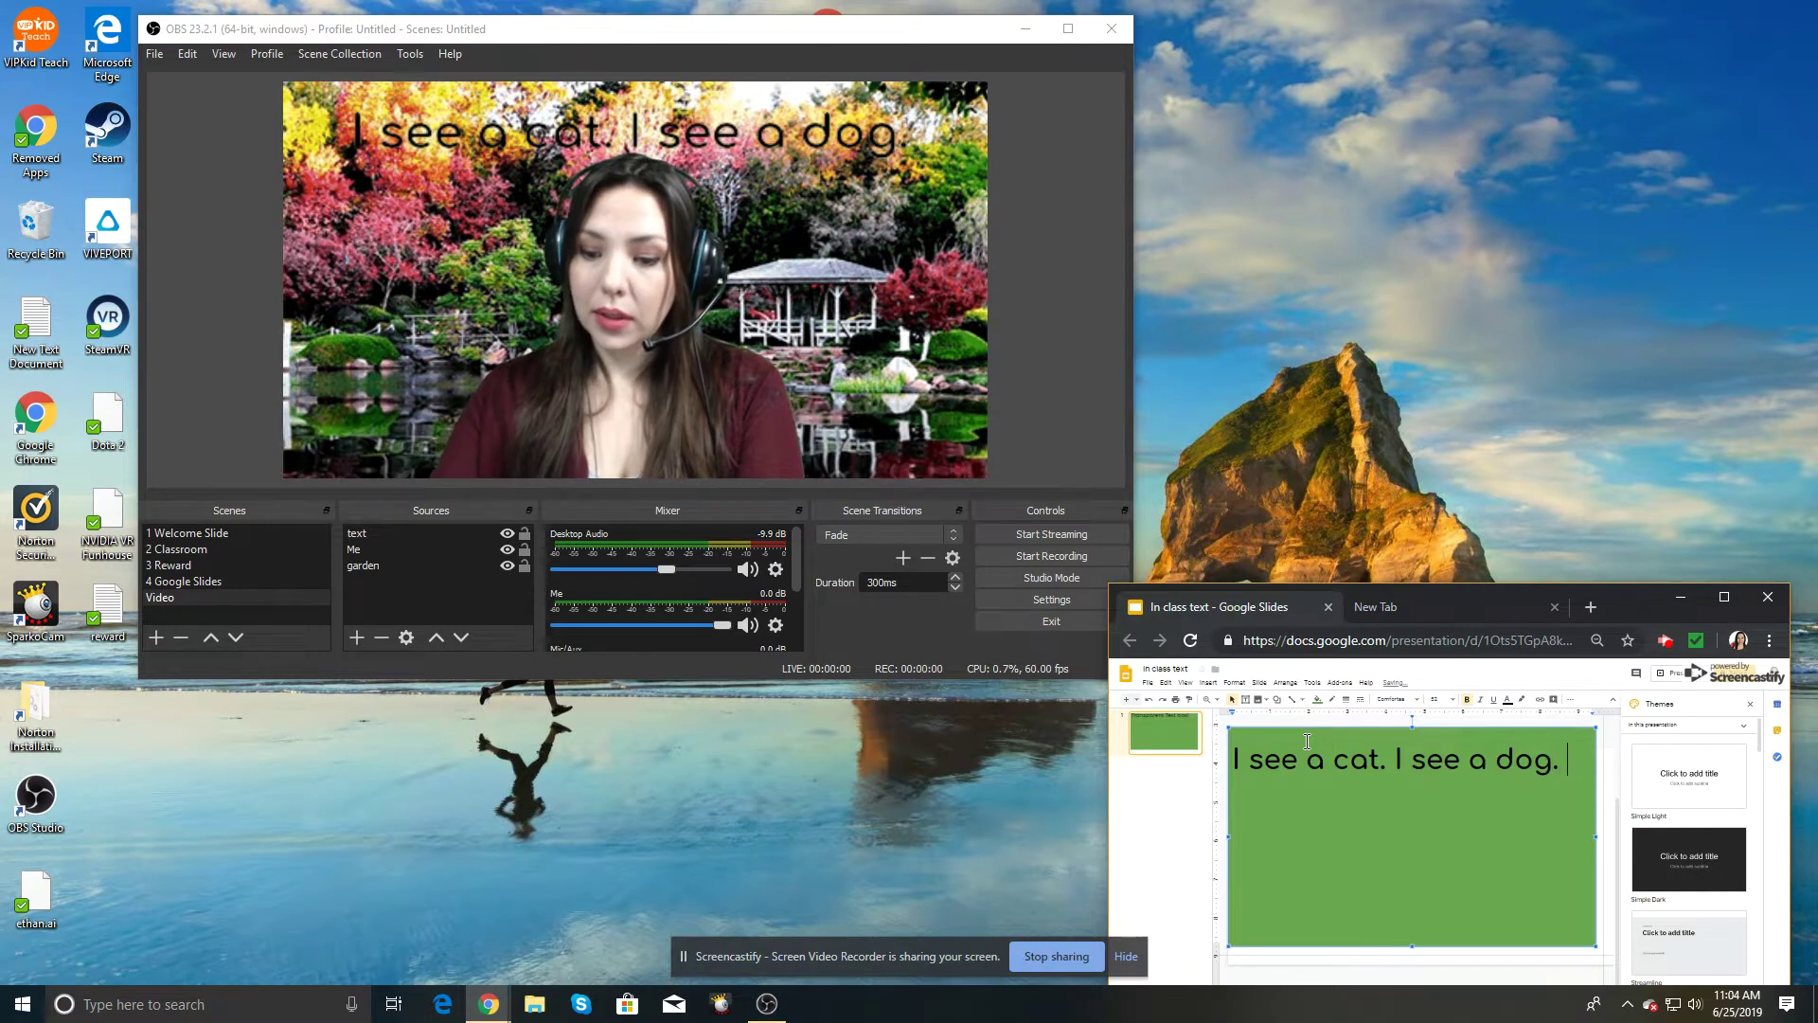
key("Return")
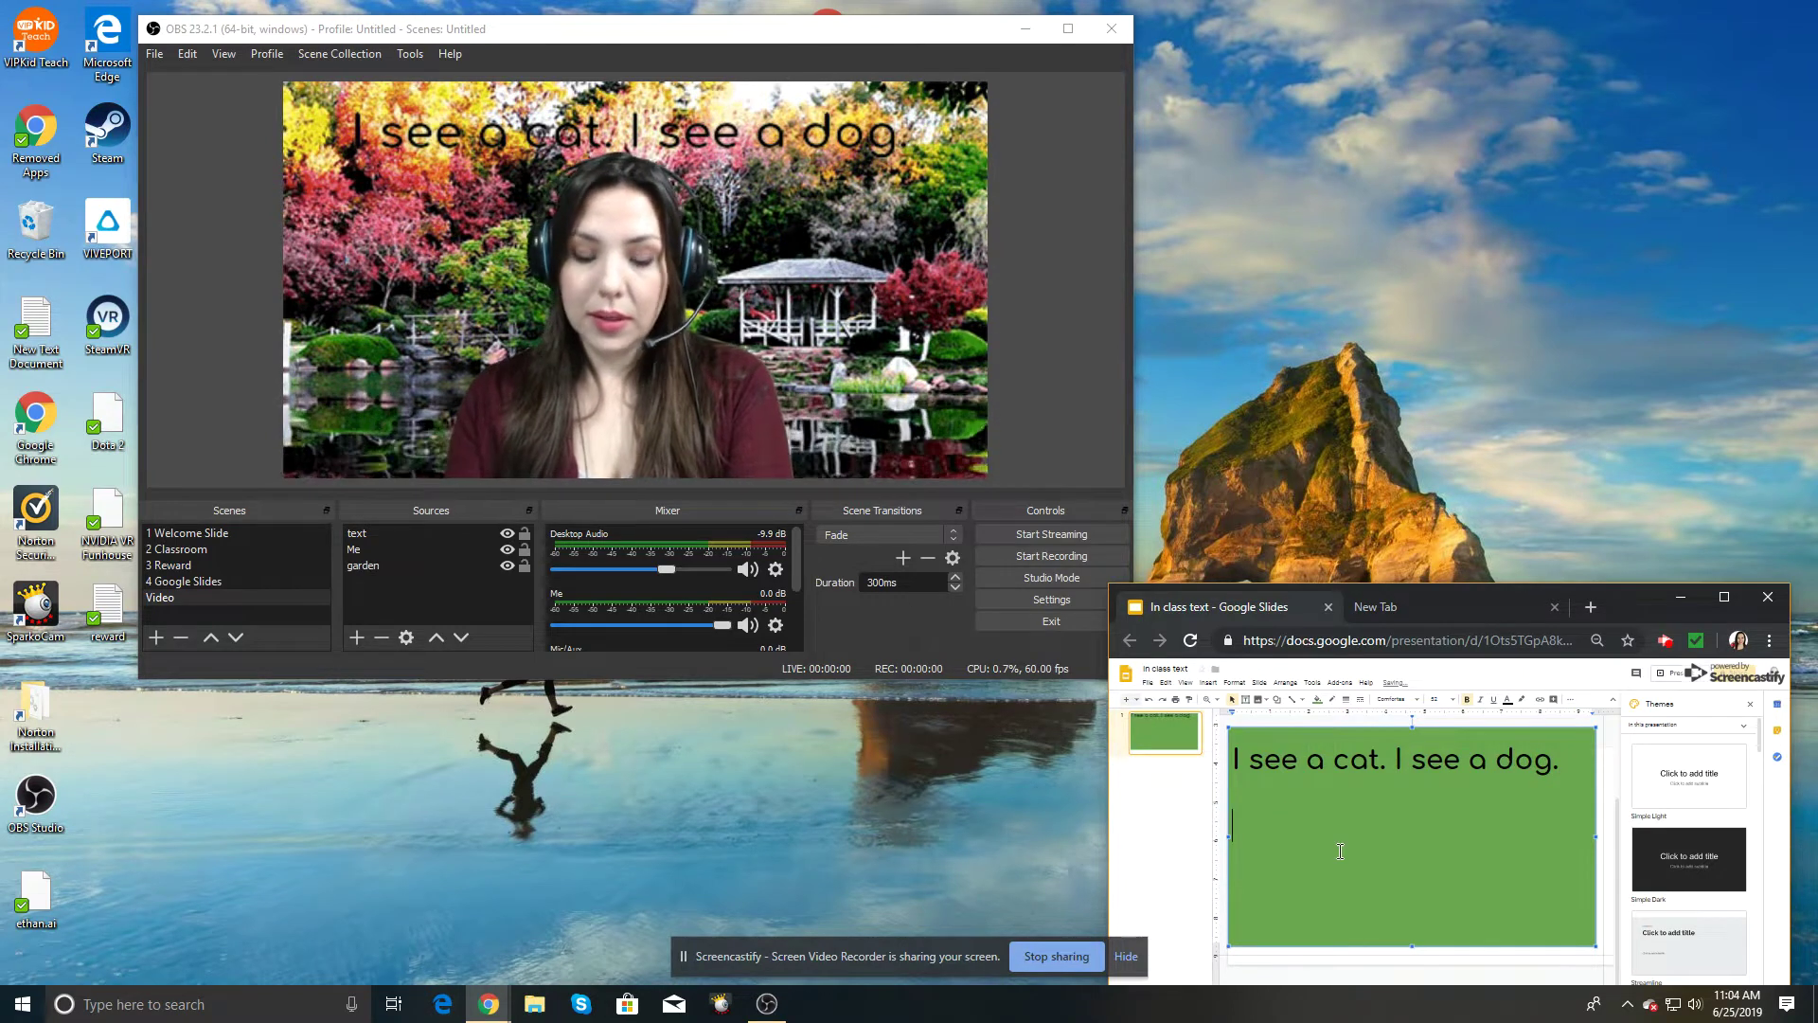
type("I w")
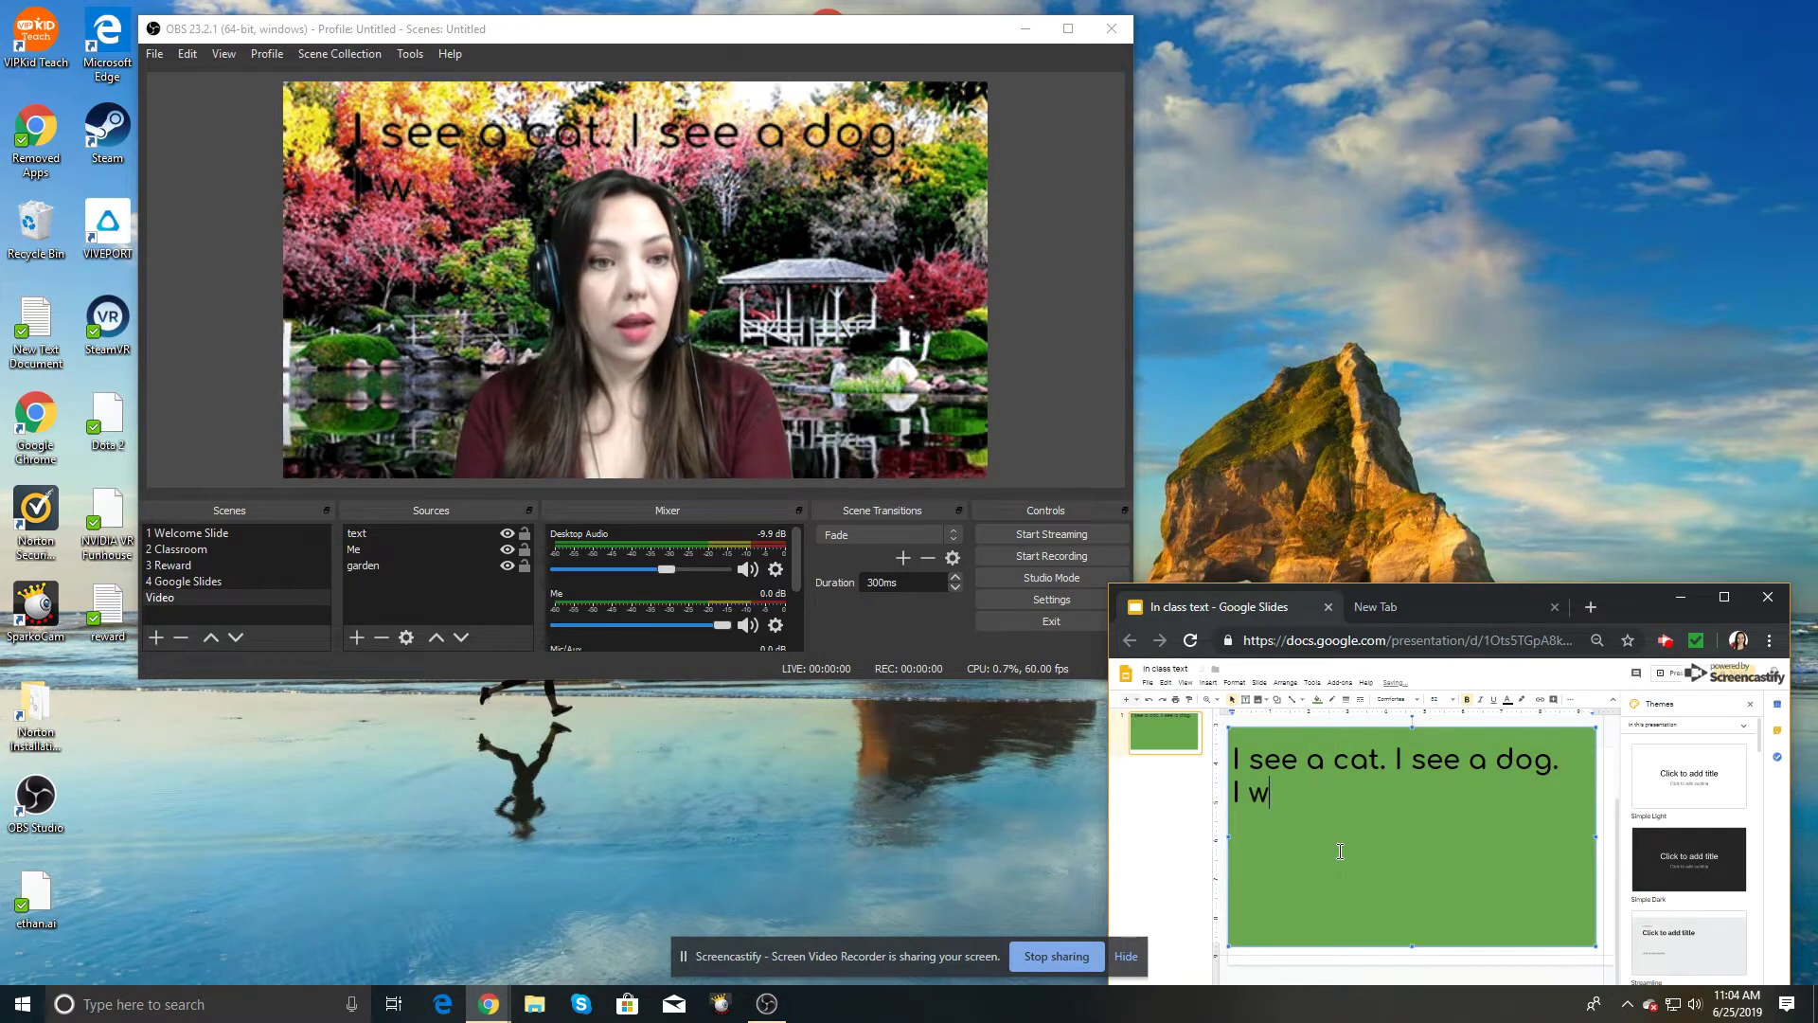
type("ent to school")
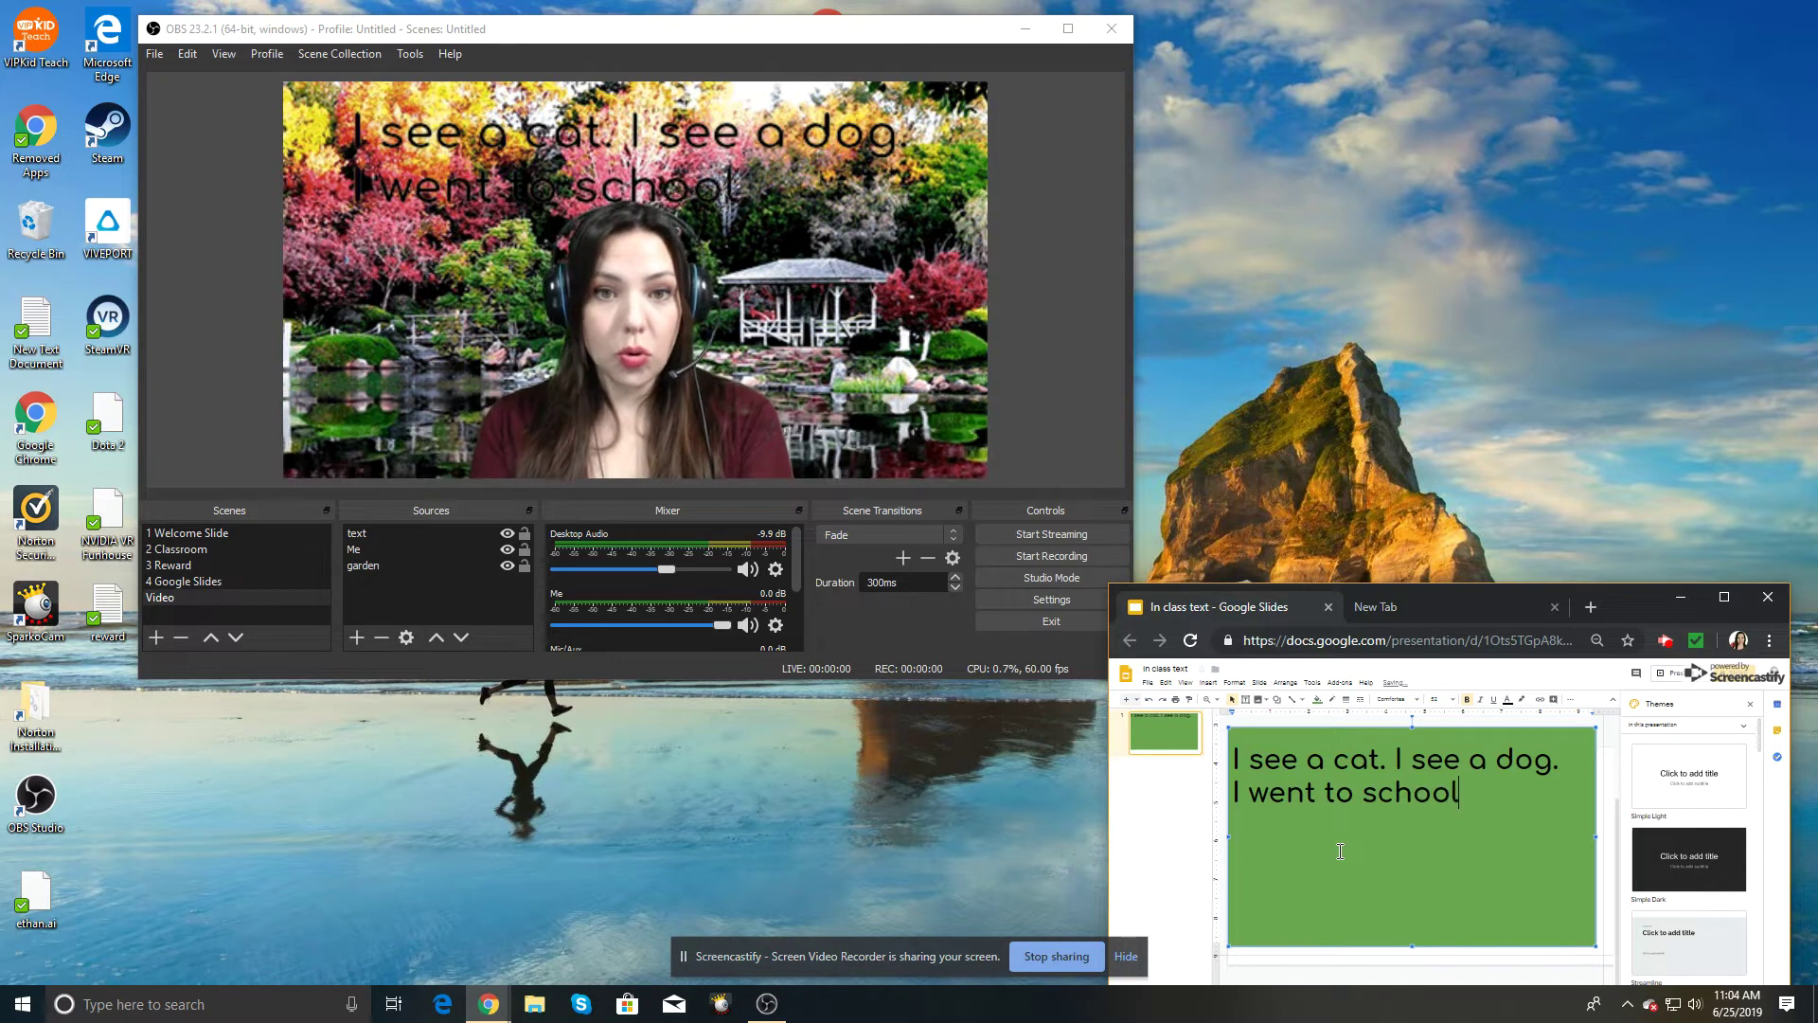
type(" today.")
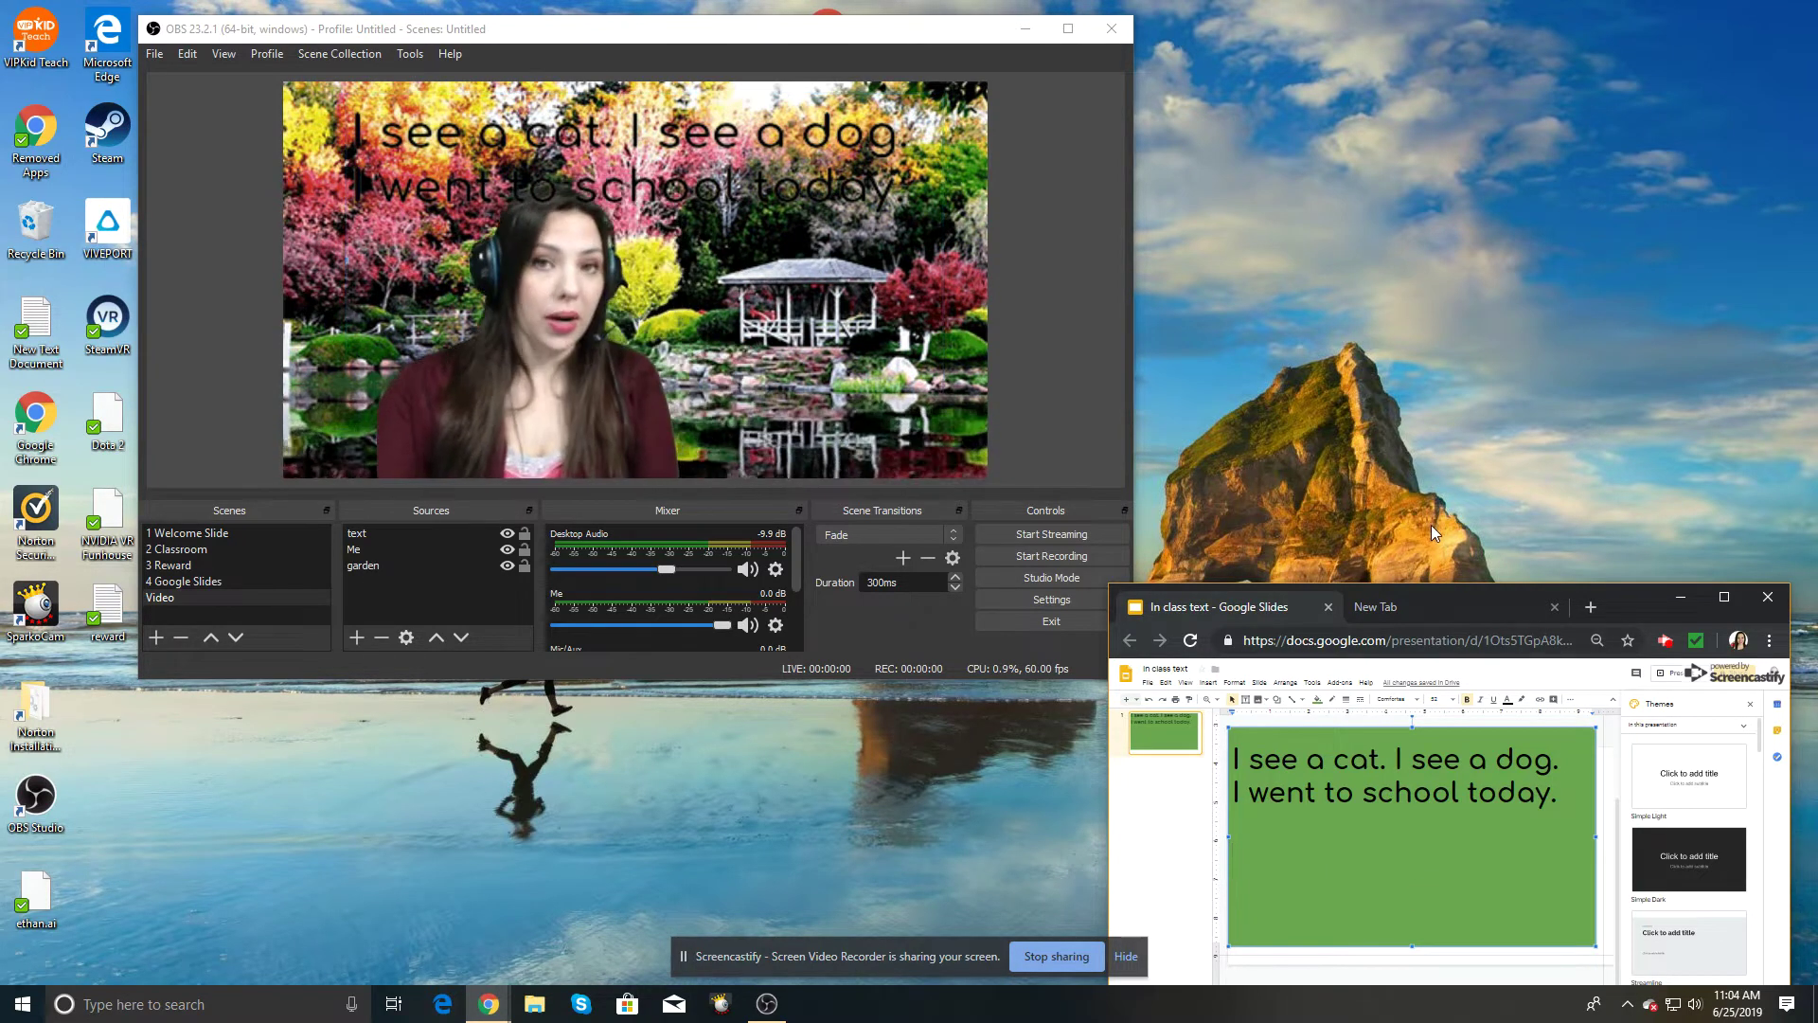
Step: Fill the slide background red, then yellow, and finally blue
left_click(839, 318)
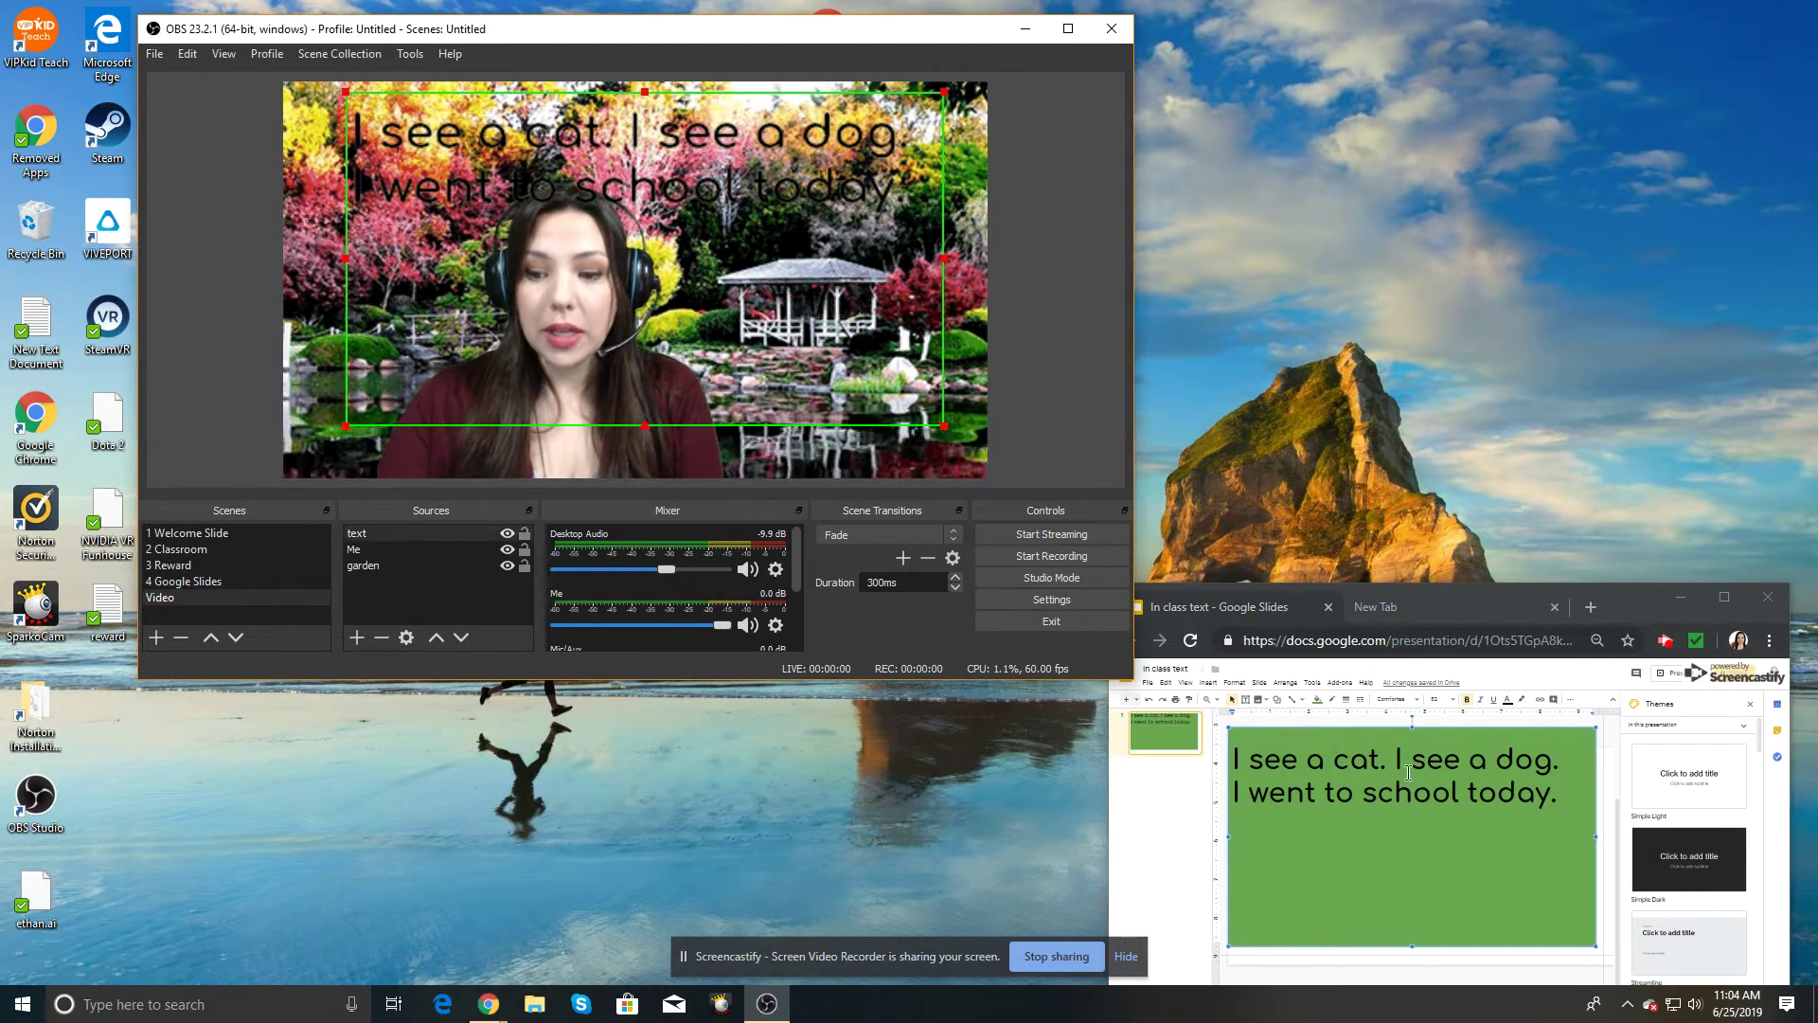
left_click(1317, 699)
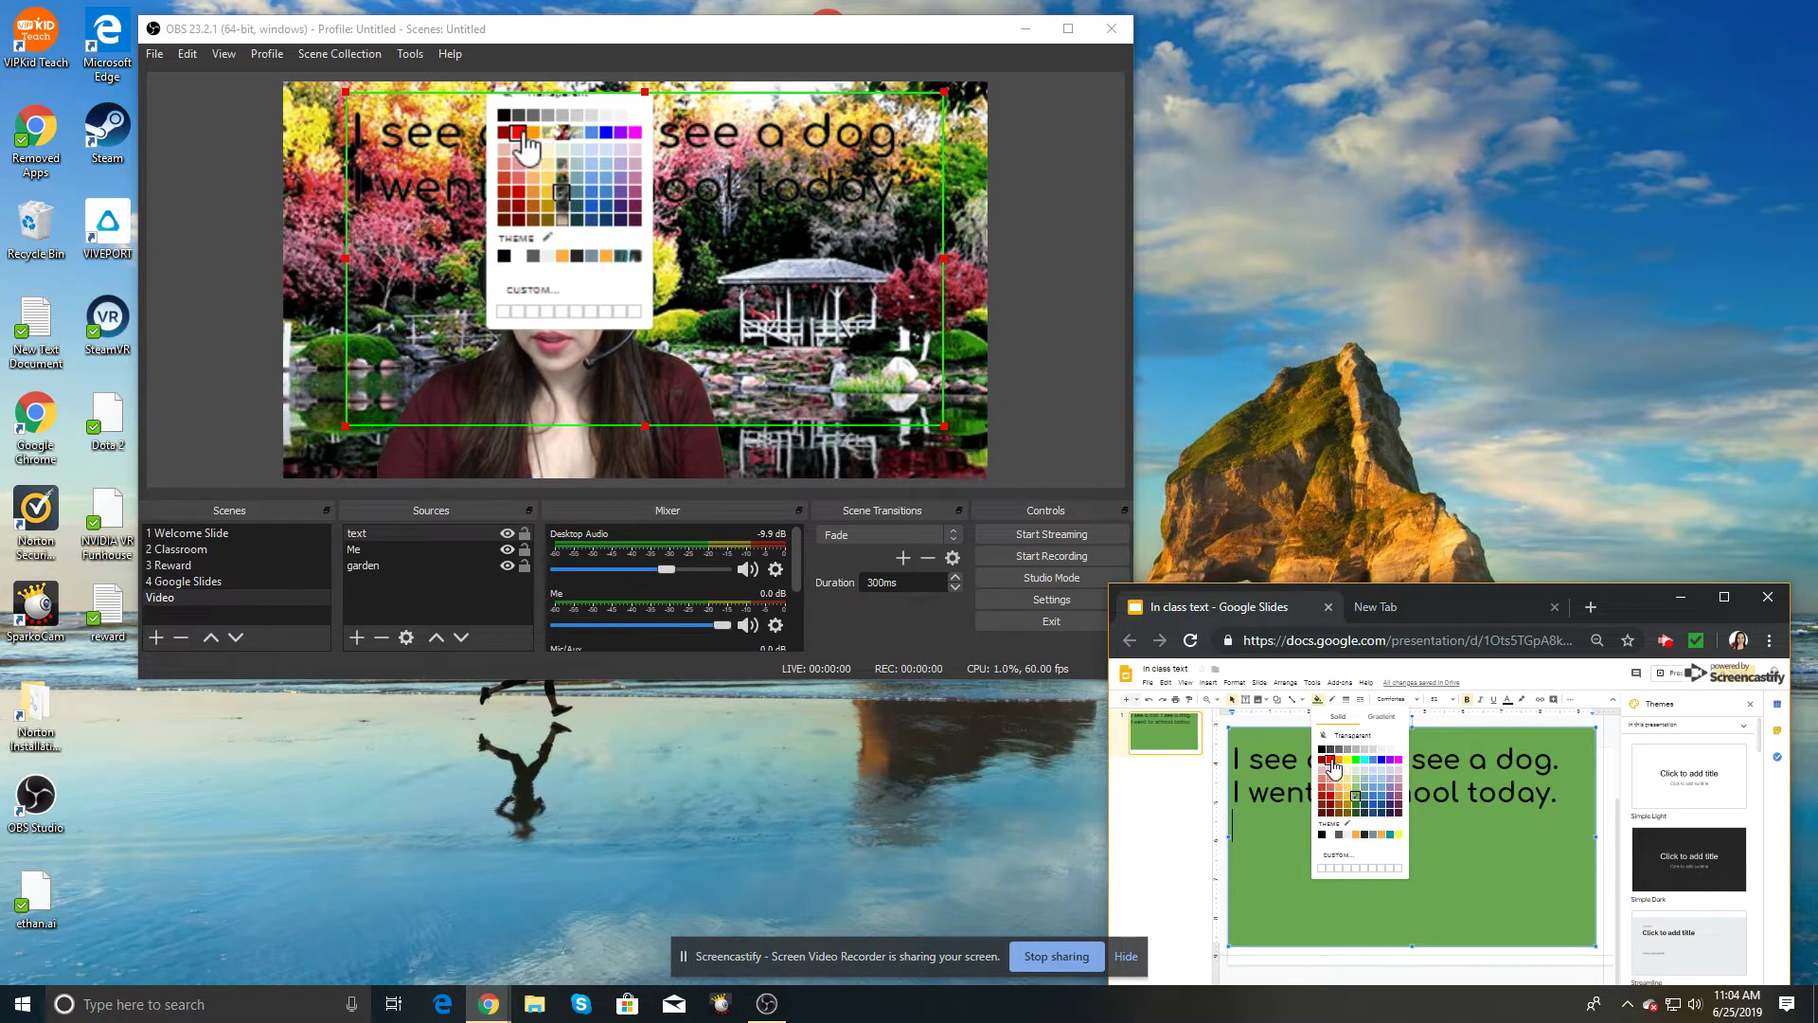
left_click(1331, 759)
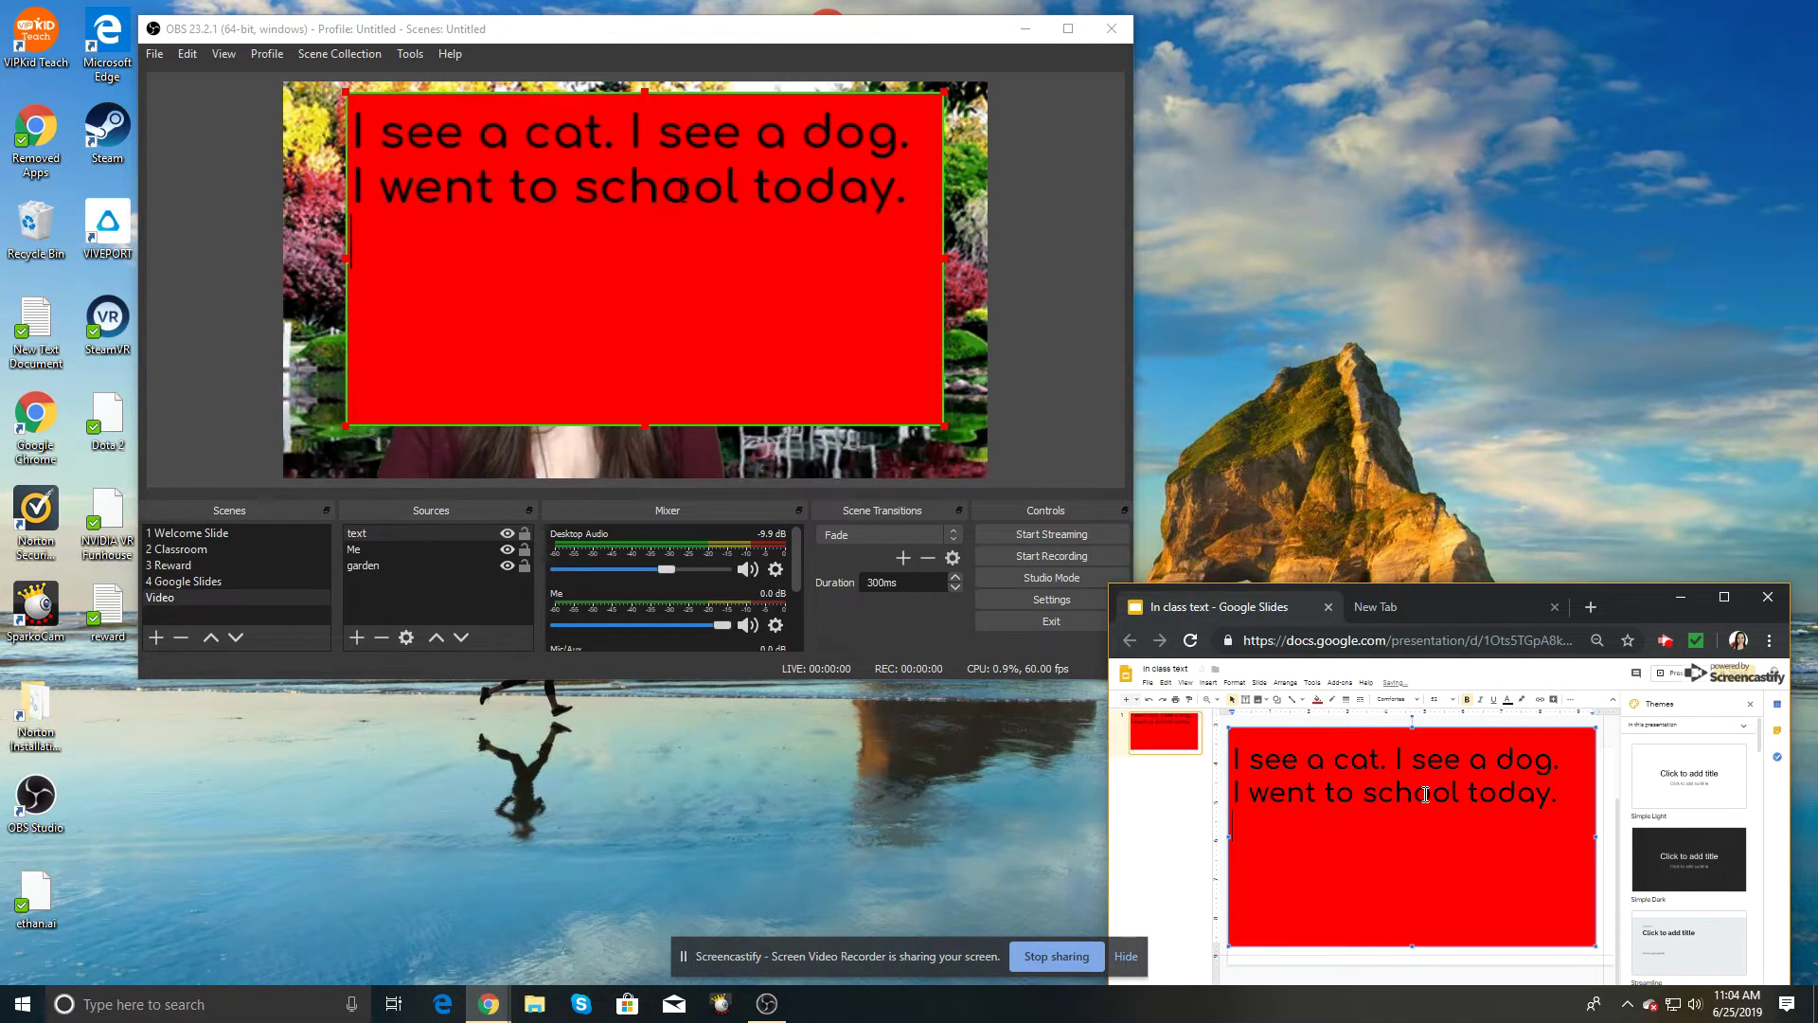
left_click(1317, 699)
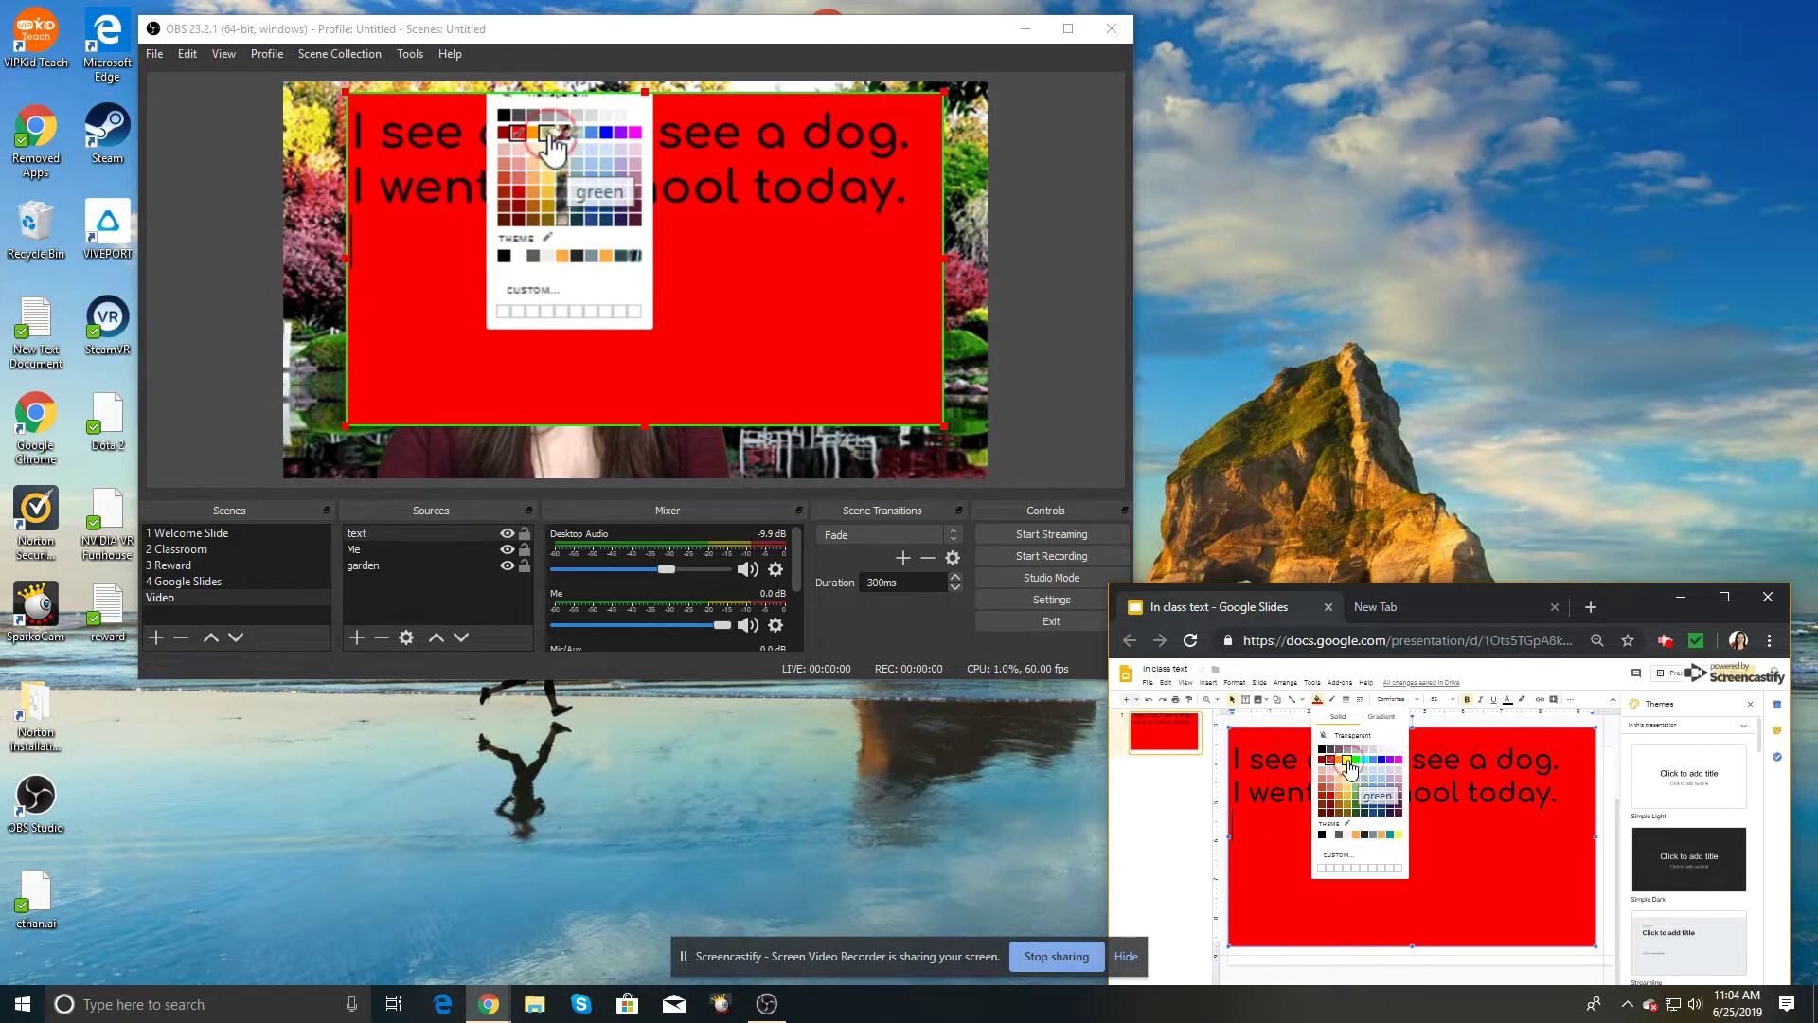
left_click(1347, 759)
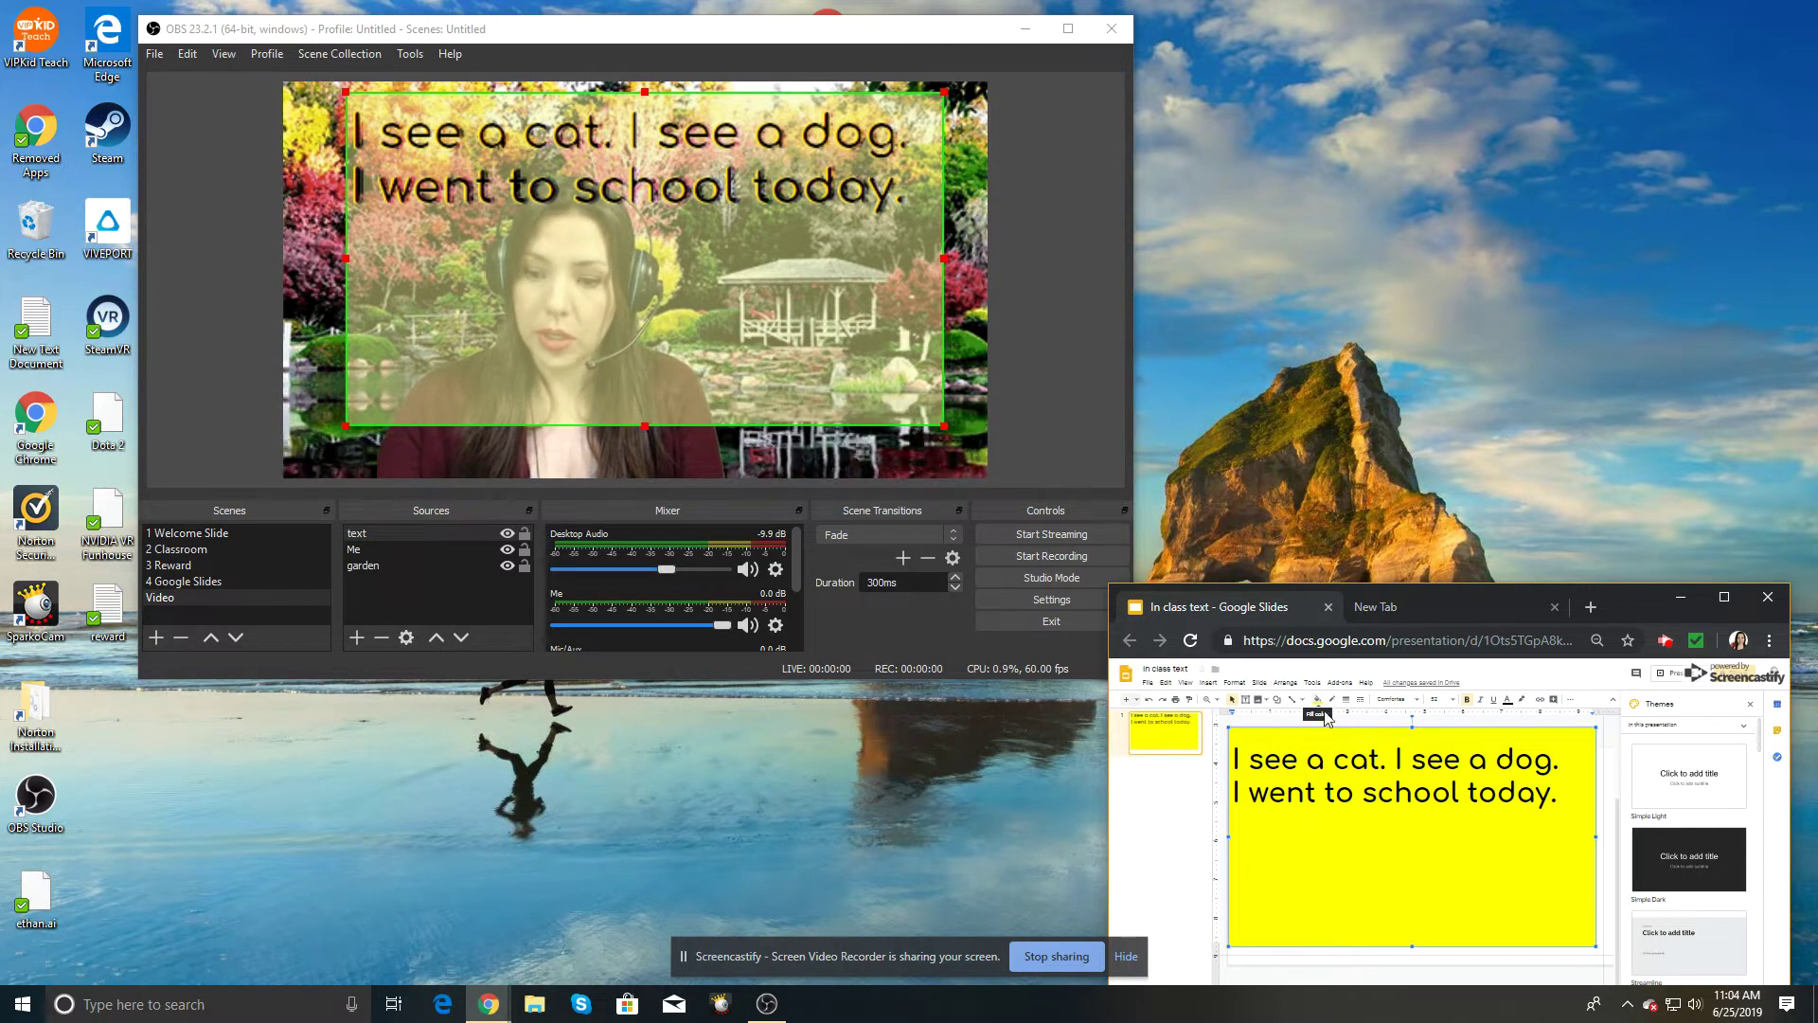
left_click(1318, 701)
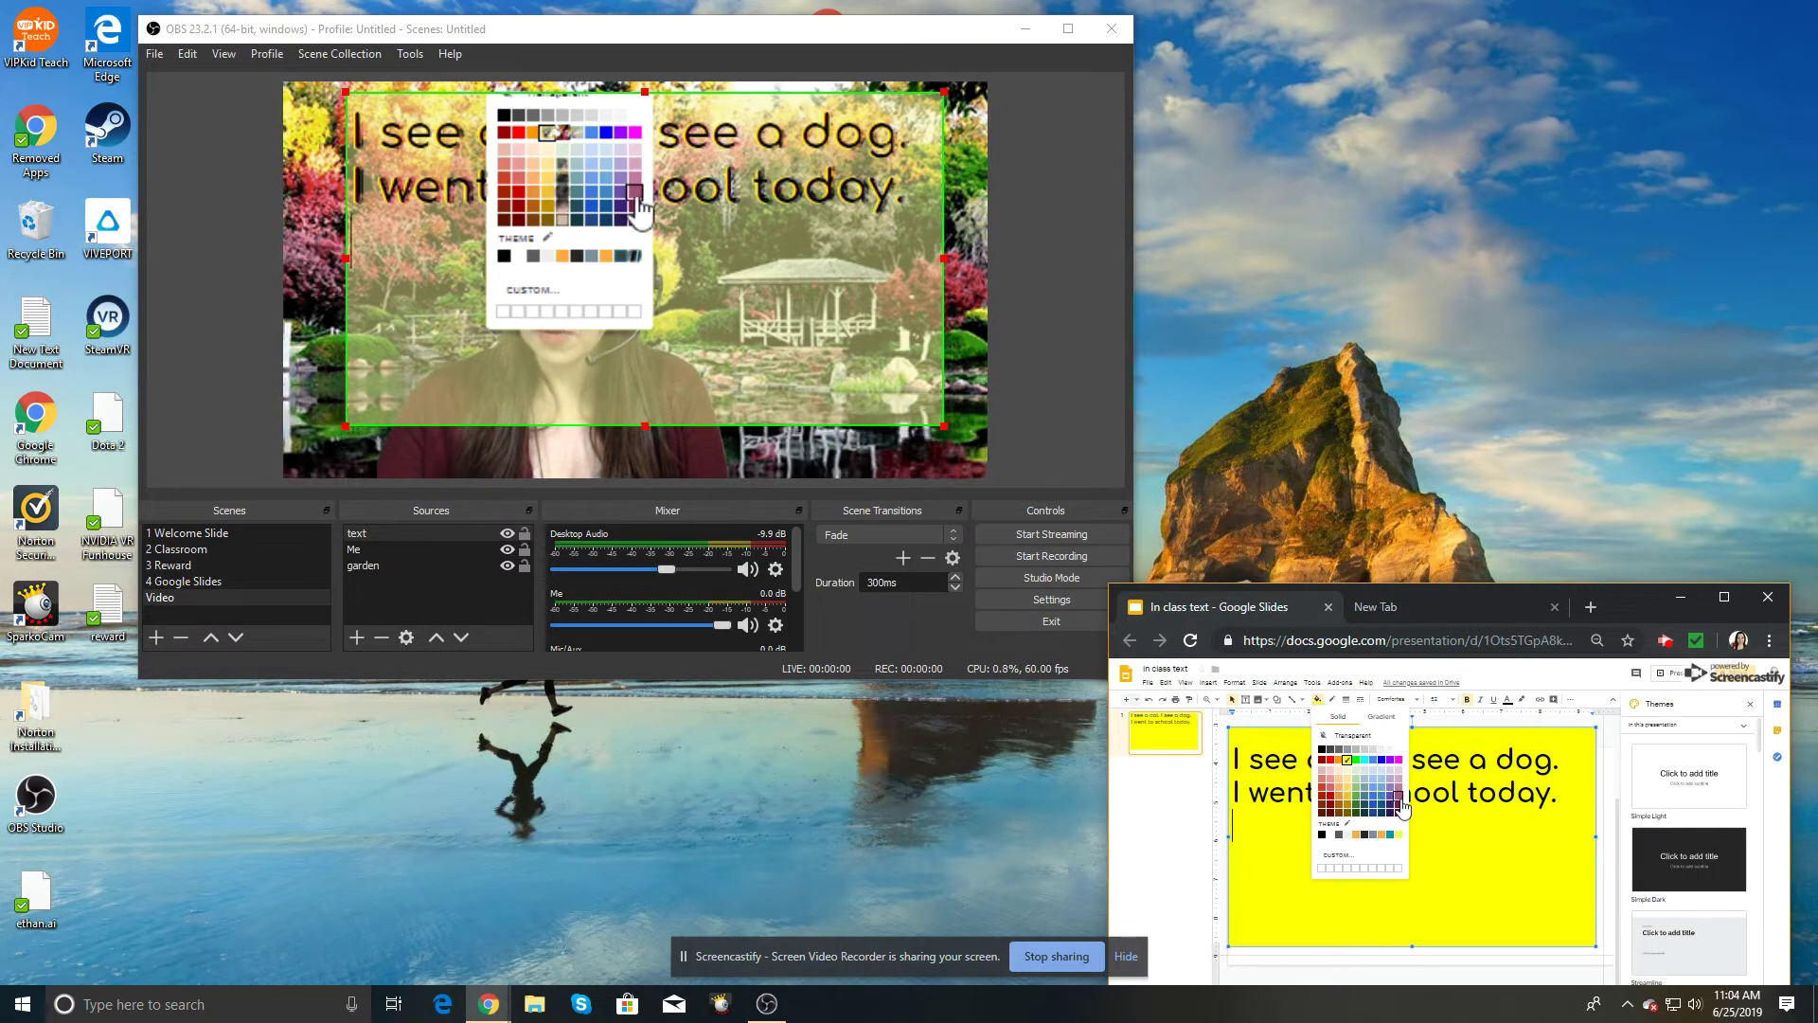
left_click(1383, 761)
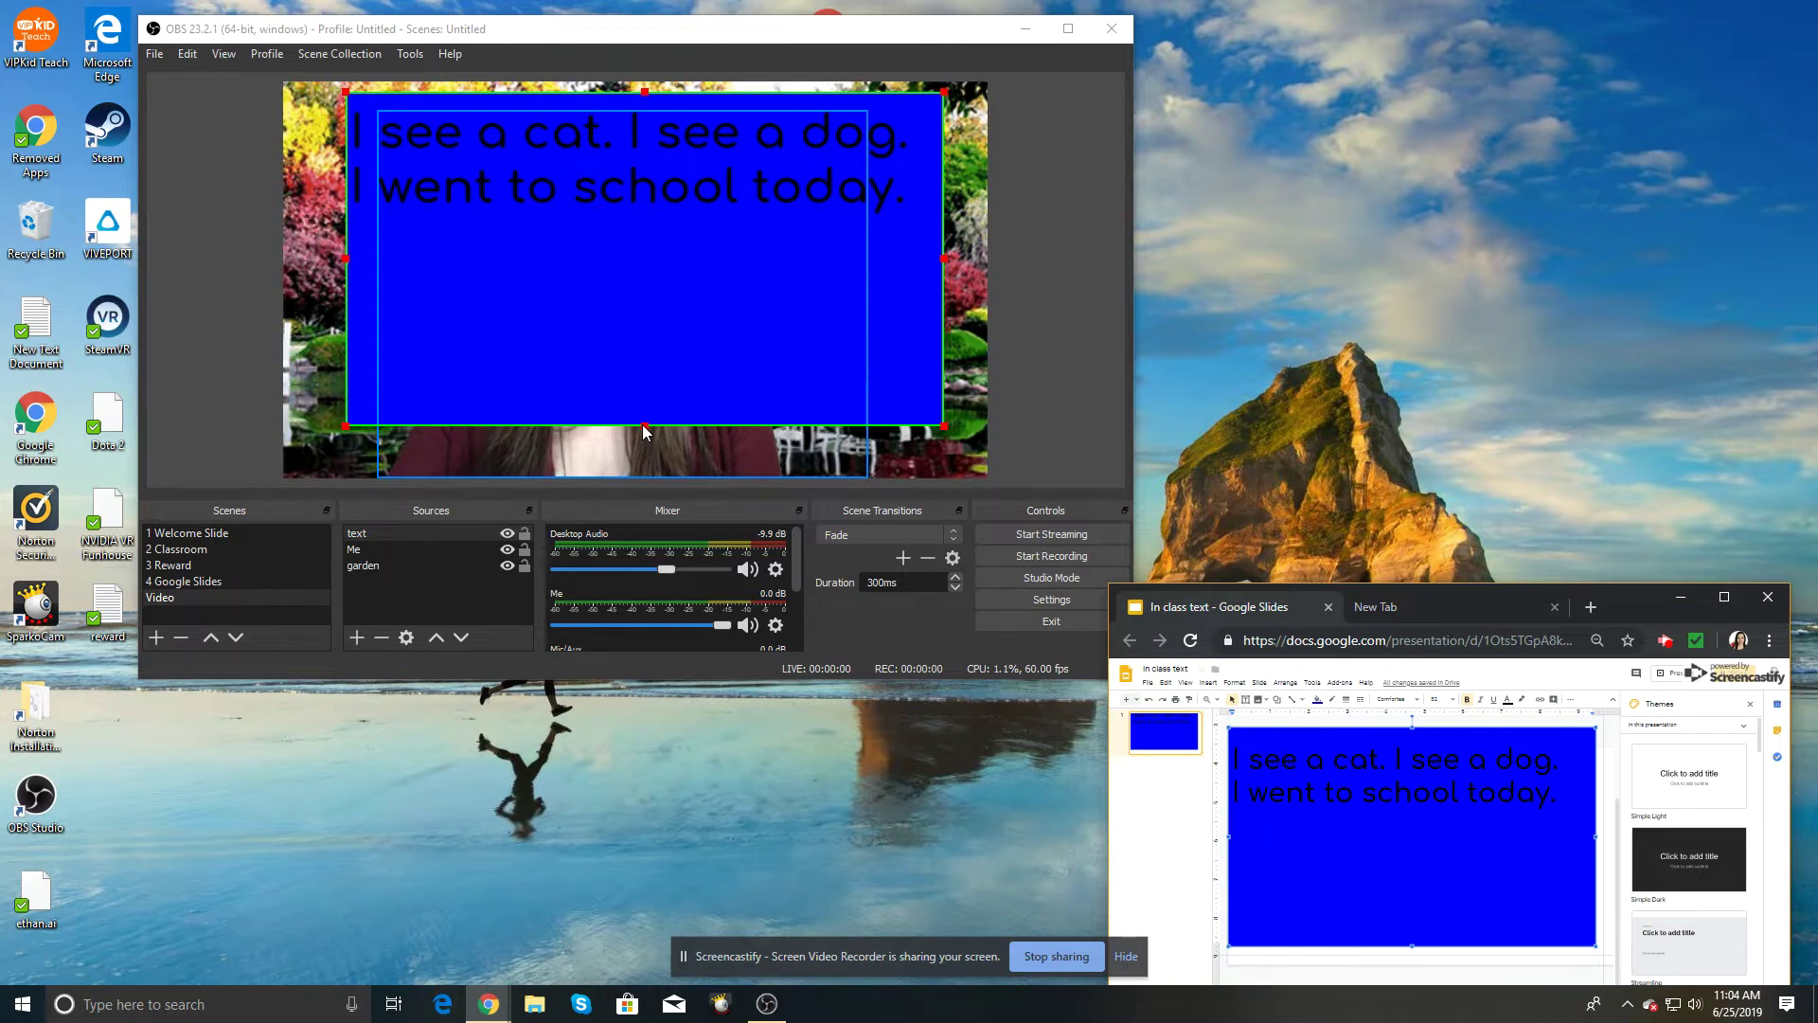
Step: Shrink the overlay box upward and delete the slide line 'I went to school today.'
left_click_drag(644, 426, 648, 218)
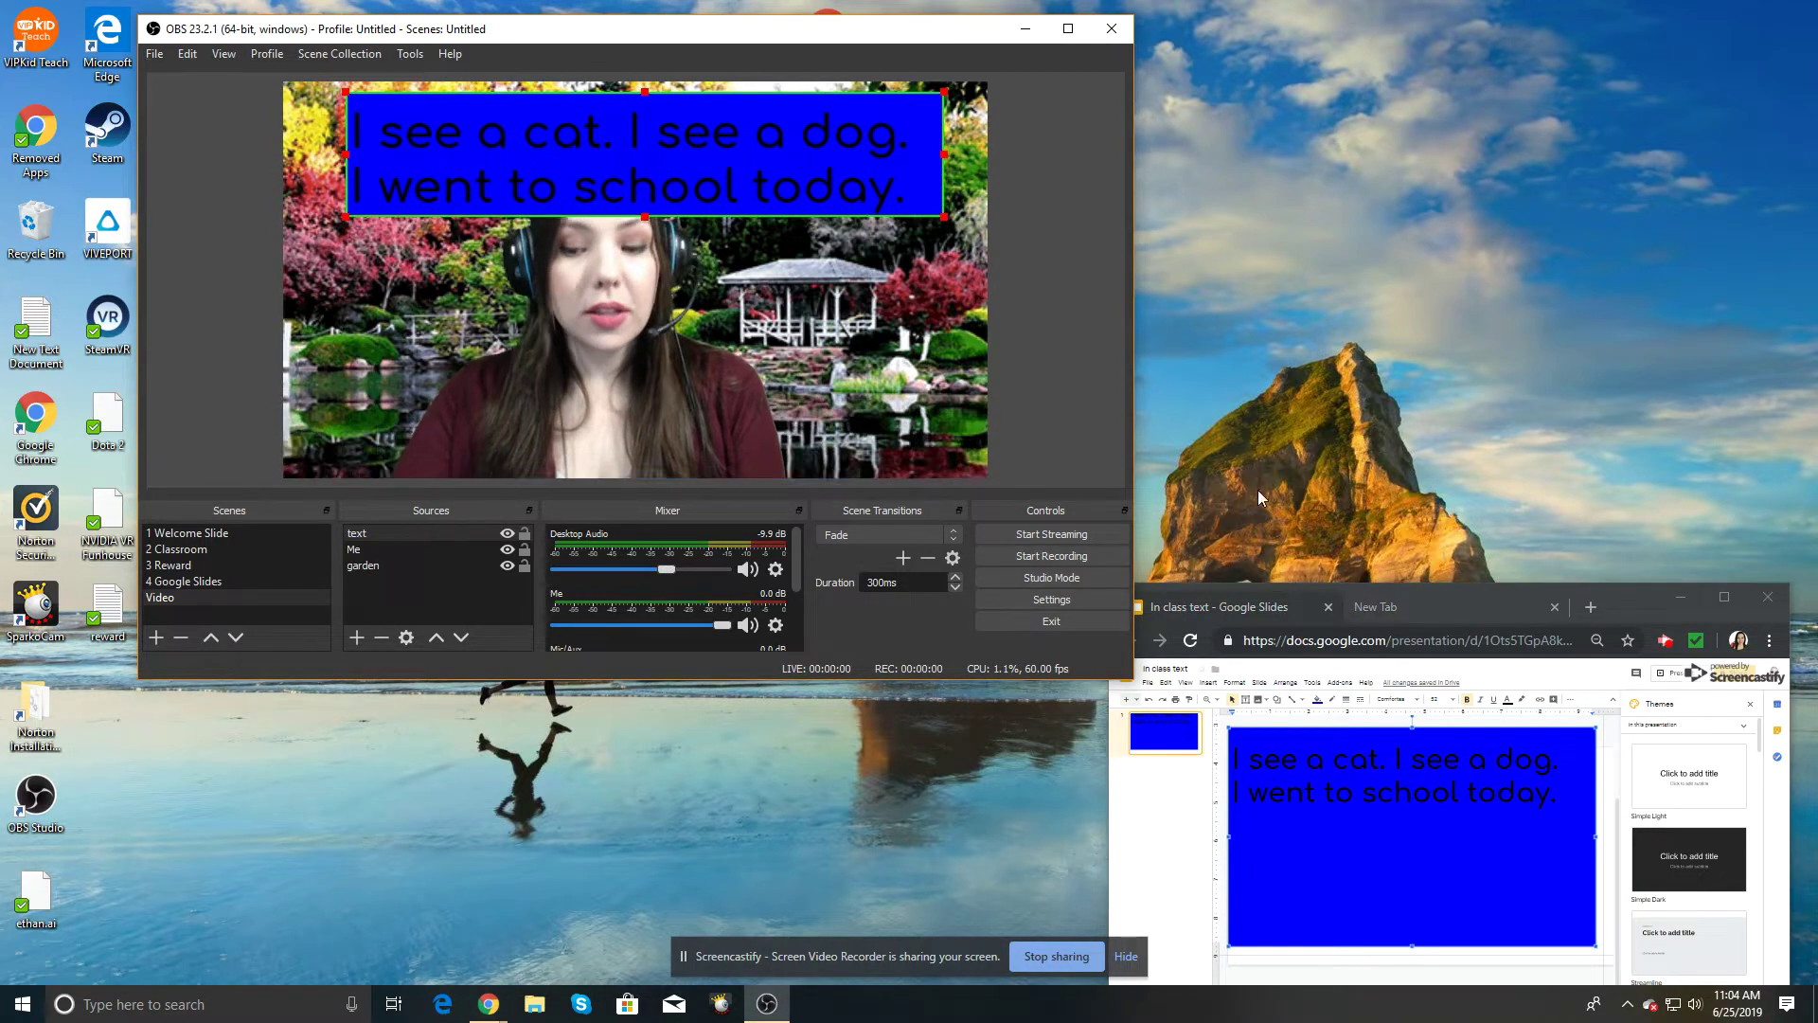
left_click(1462, 790)
triple_click(1557, 795)
left_click(1323, 799)
left_click_drag(1575, 799, 1227, 796)
key("BackSpace")
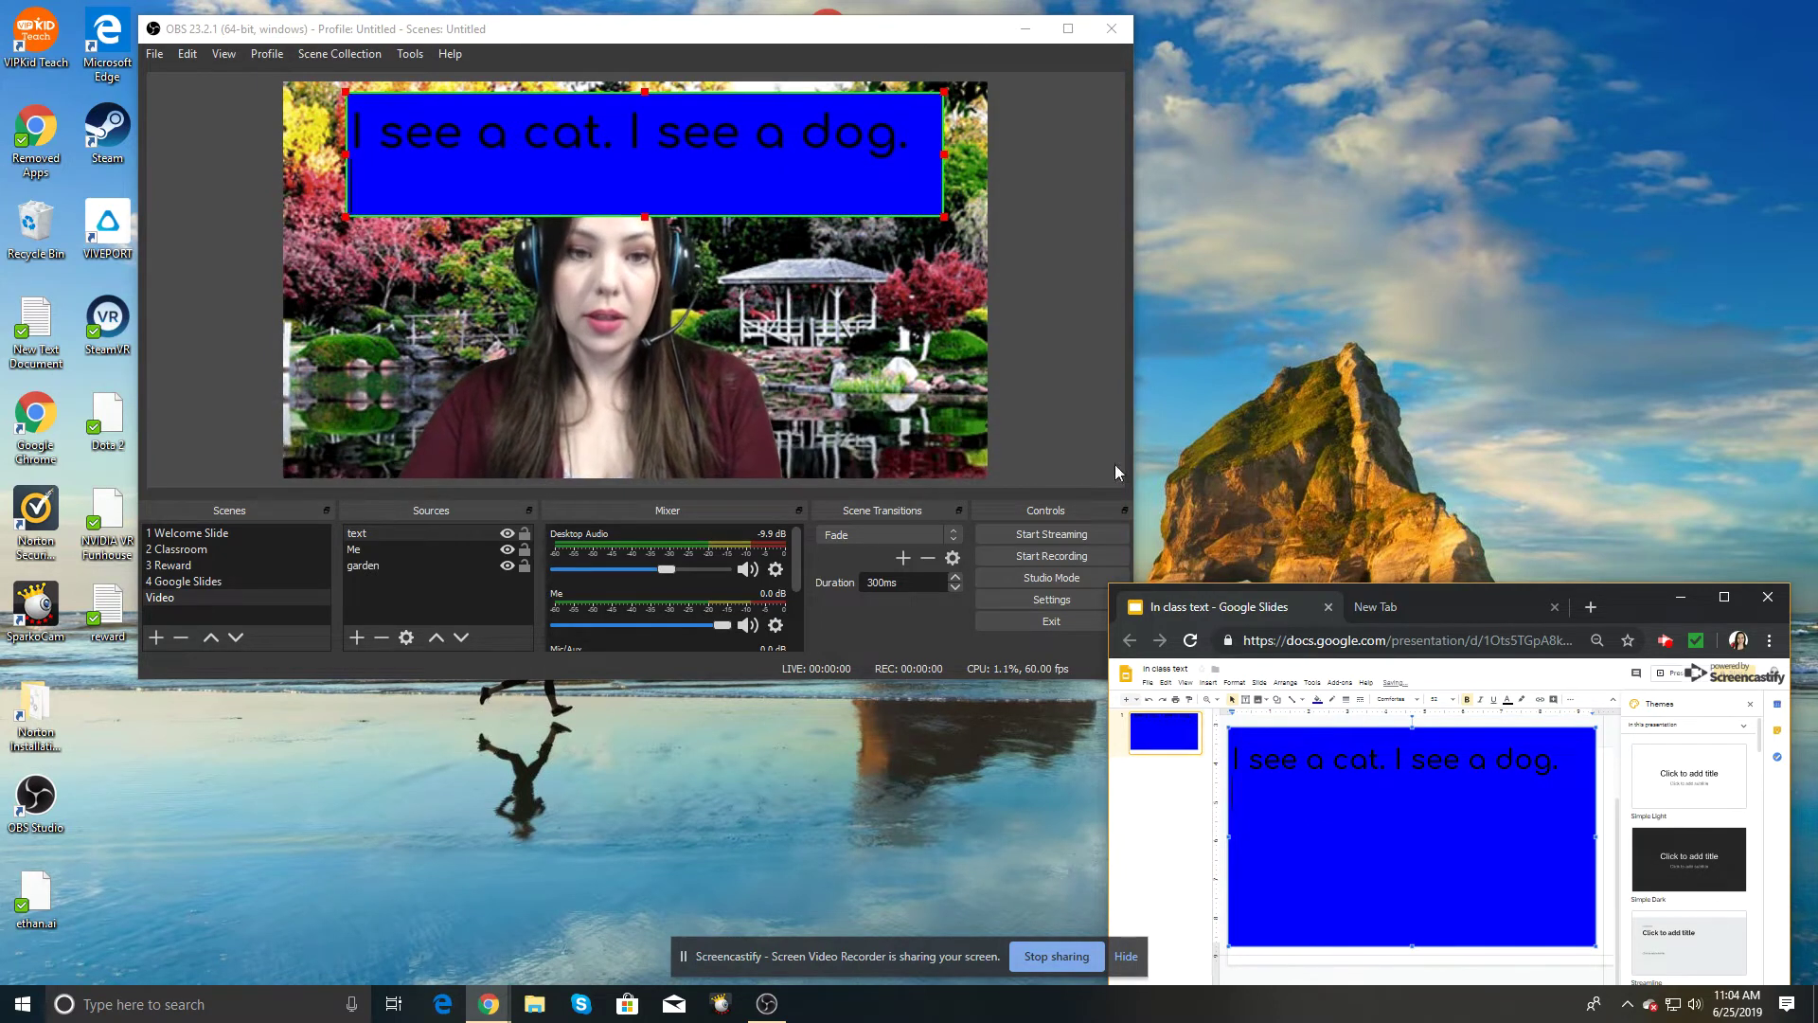
Step: Shorten the overlay box to fit one line and set the slide background back to green
left_click_drag(647, 219, 644, 165)
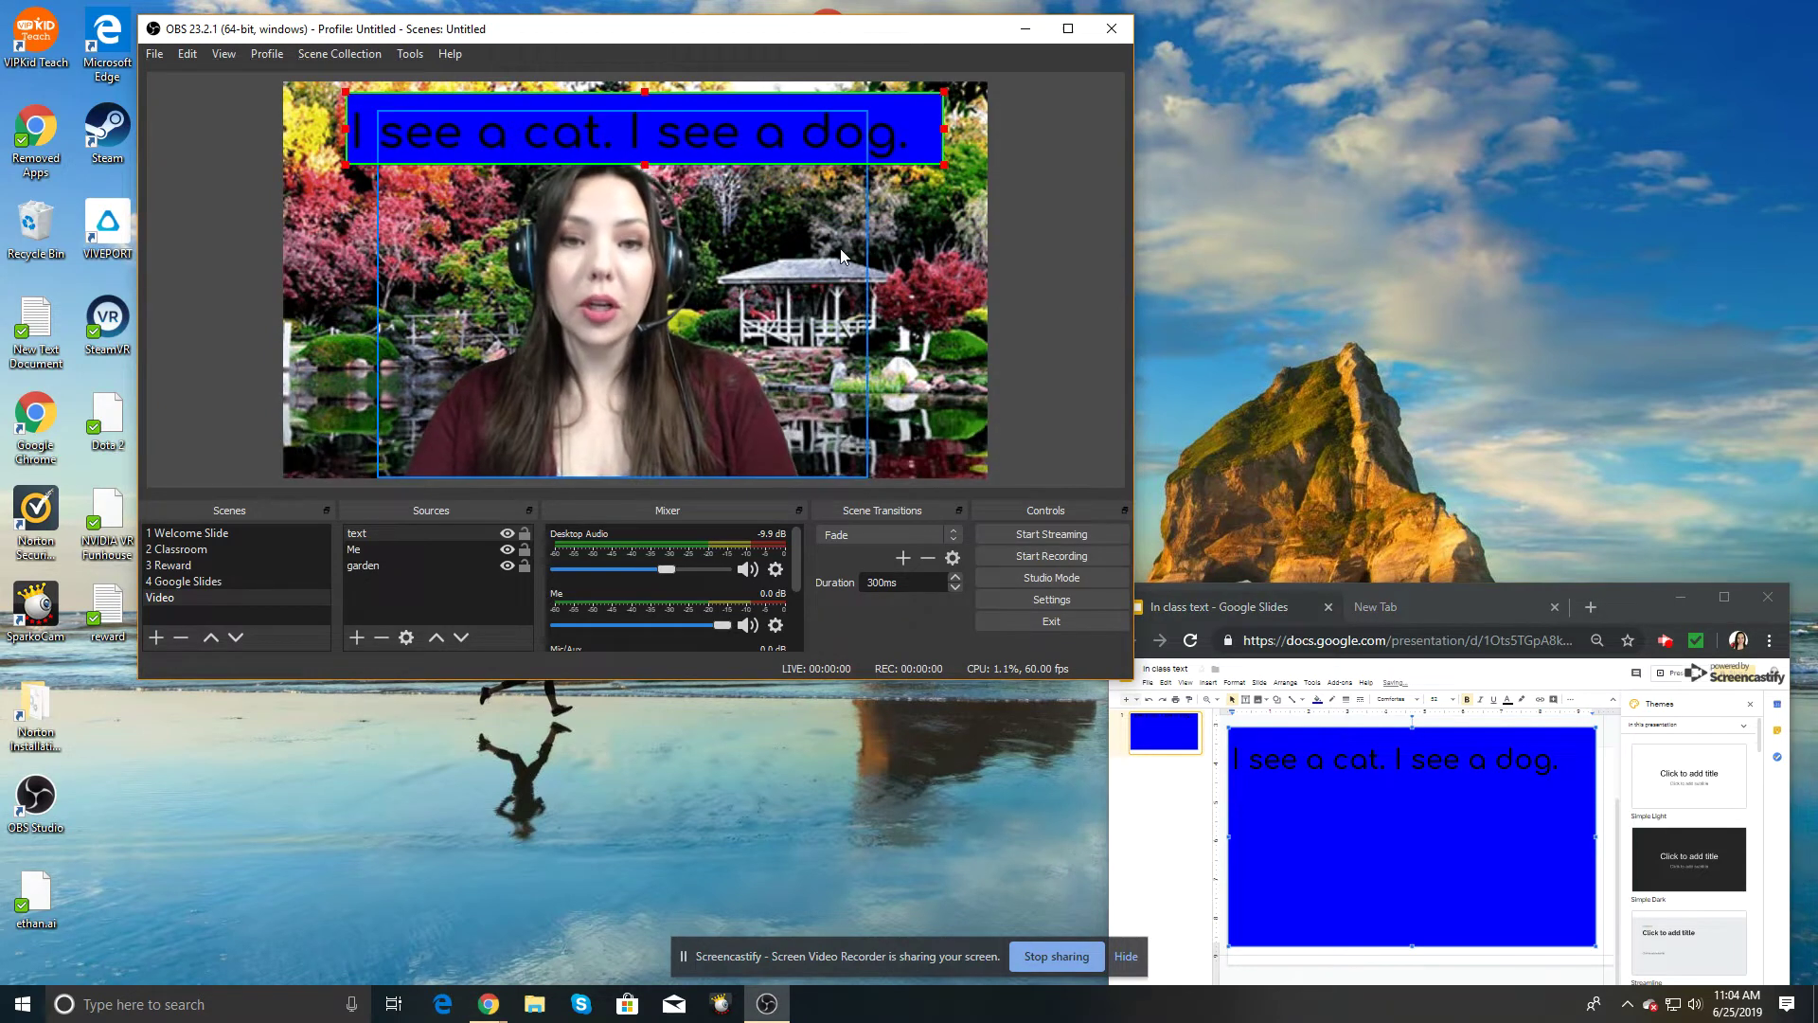
left_click(1317, 699)
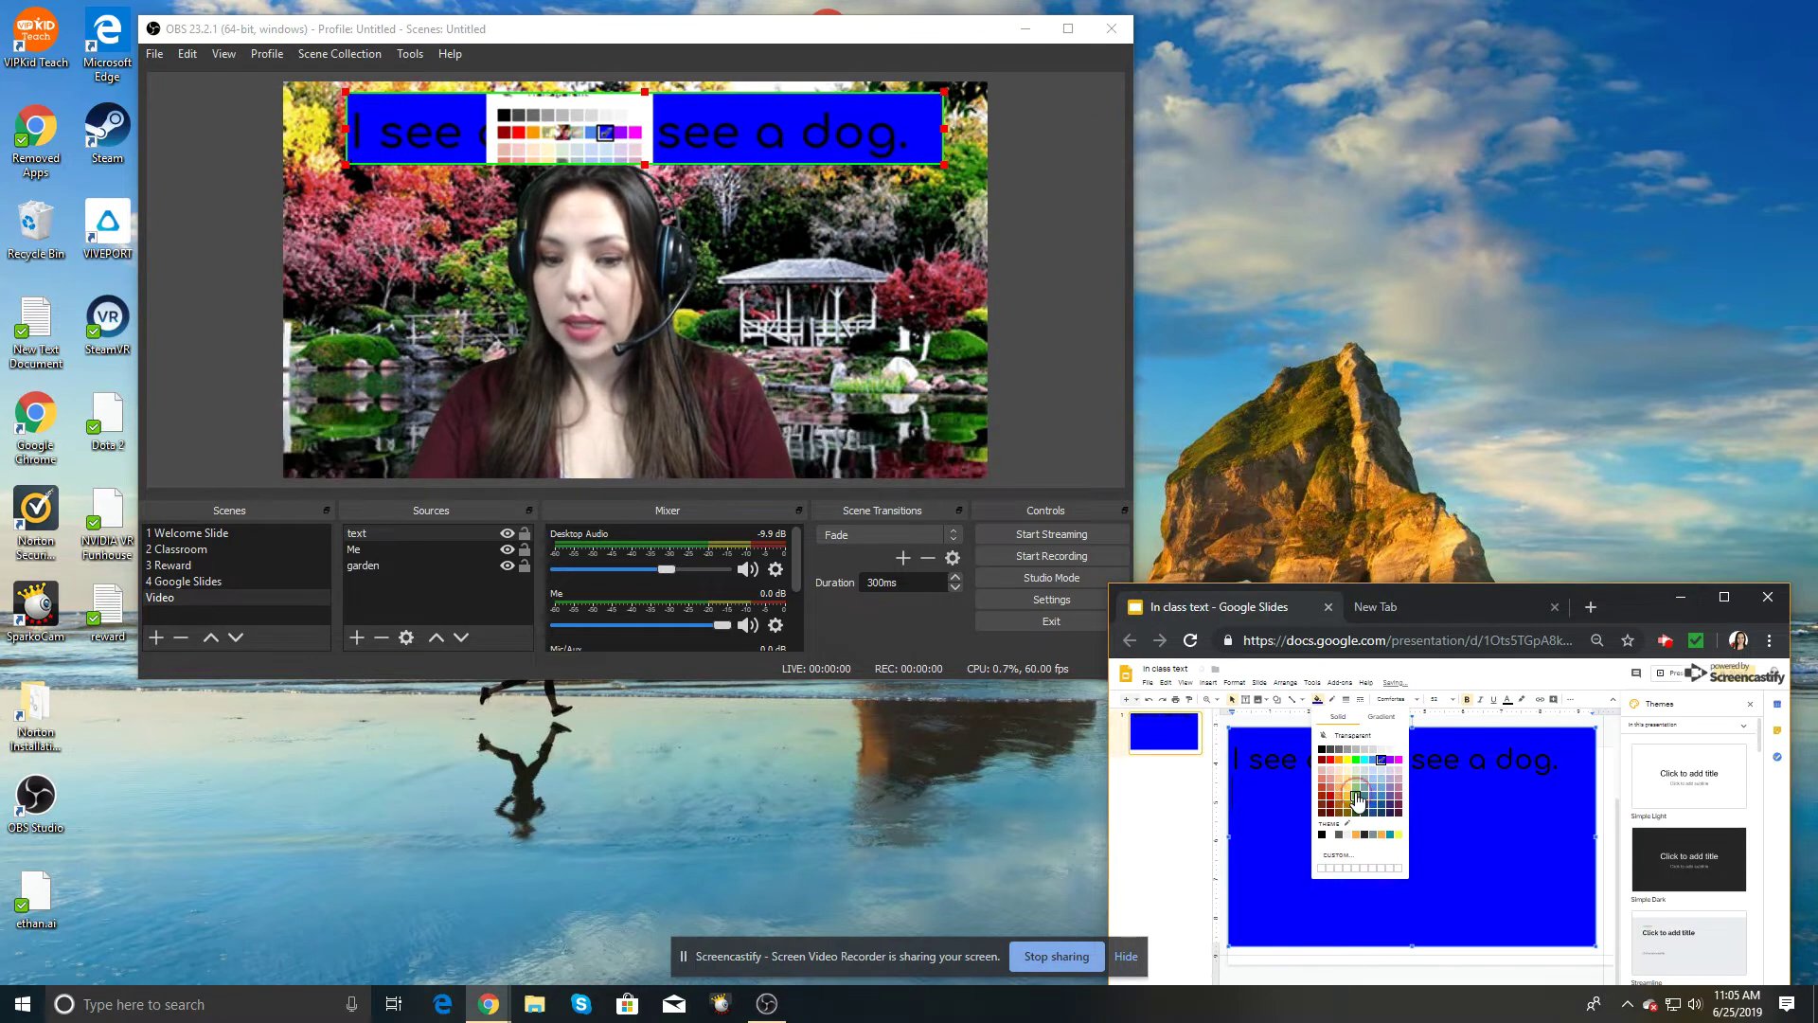
left_click(1355, 792)
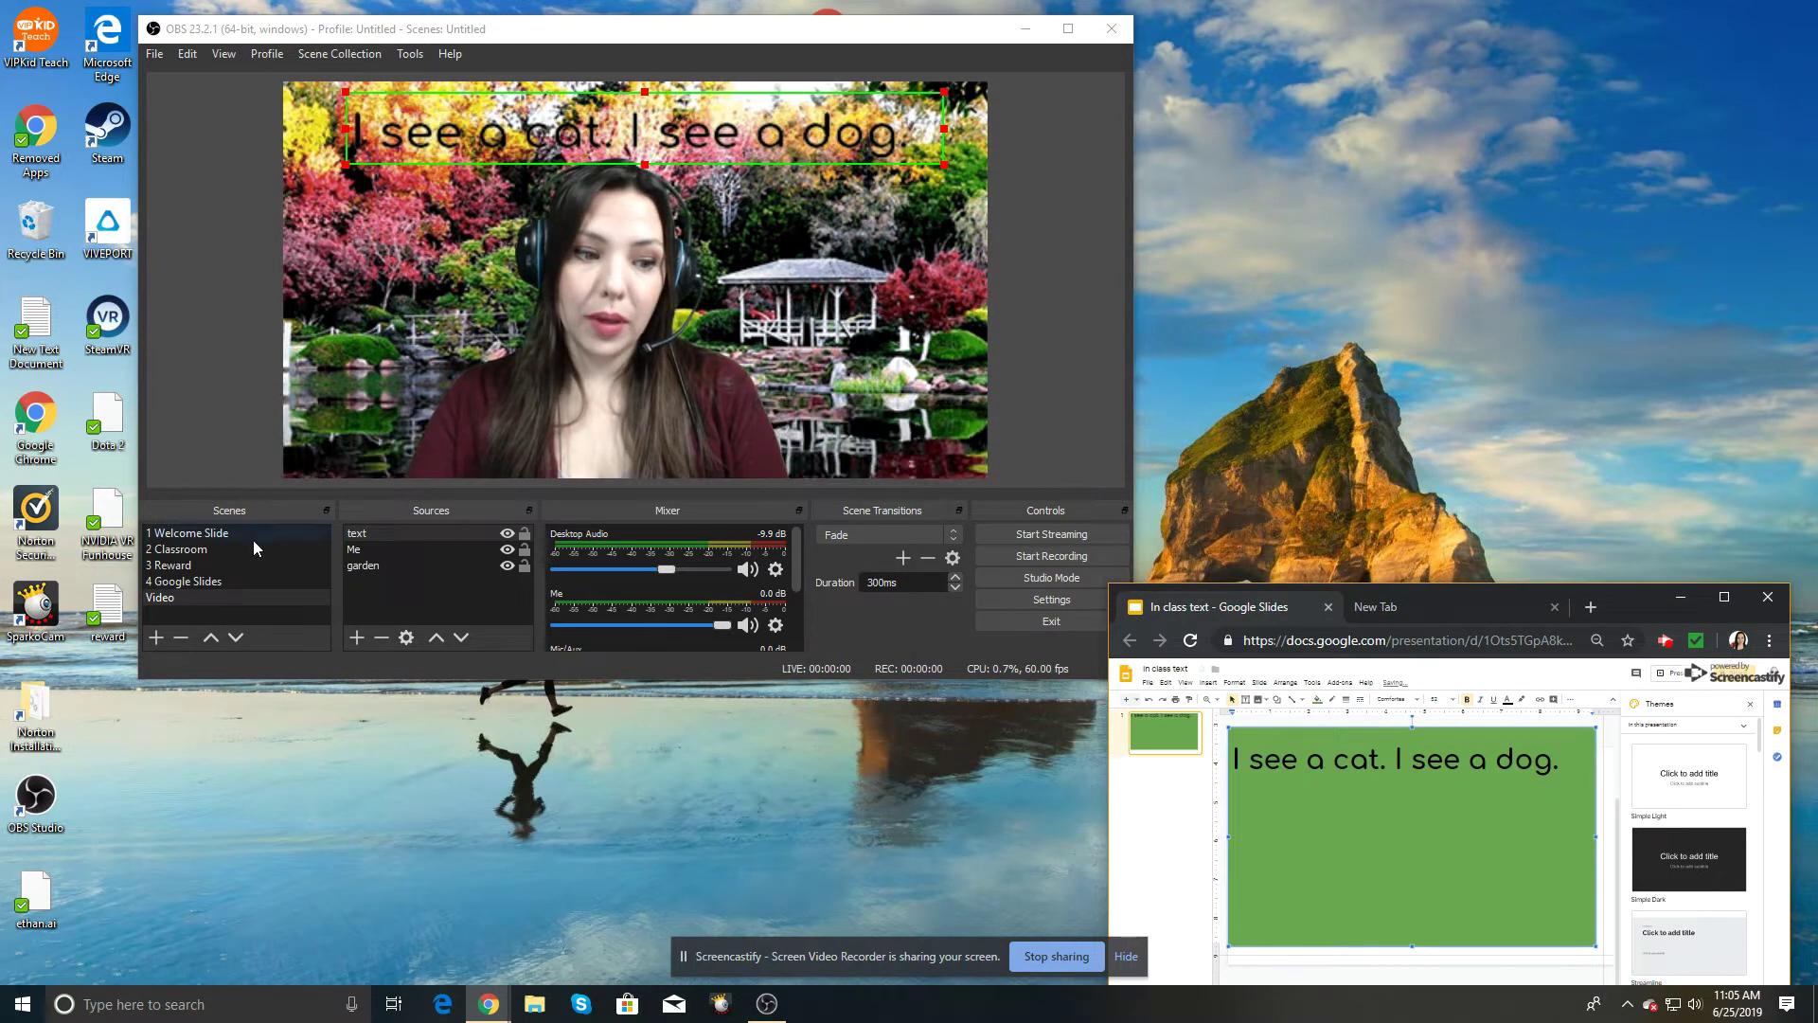
Step: Add a new scene, keeping the default name Scene 2
left_click(157, 638)
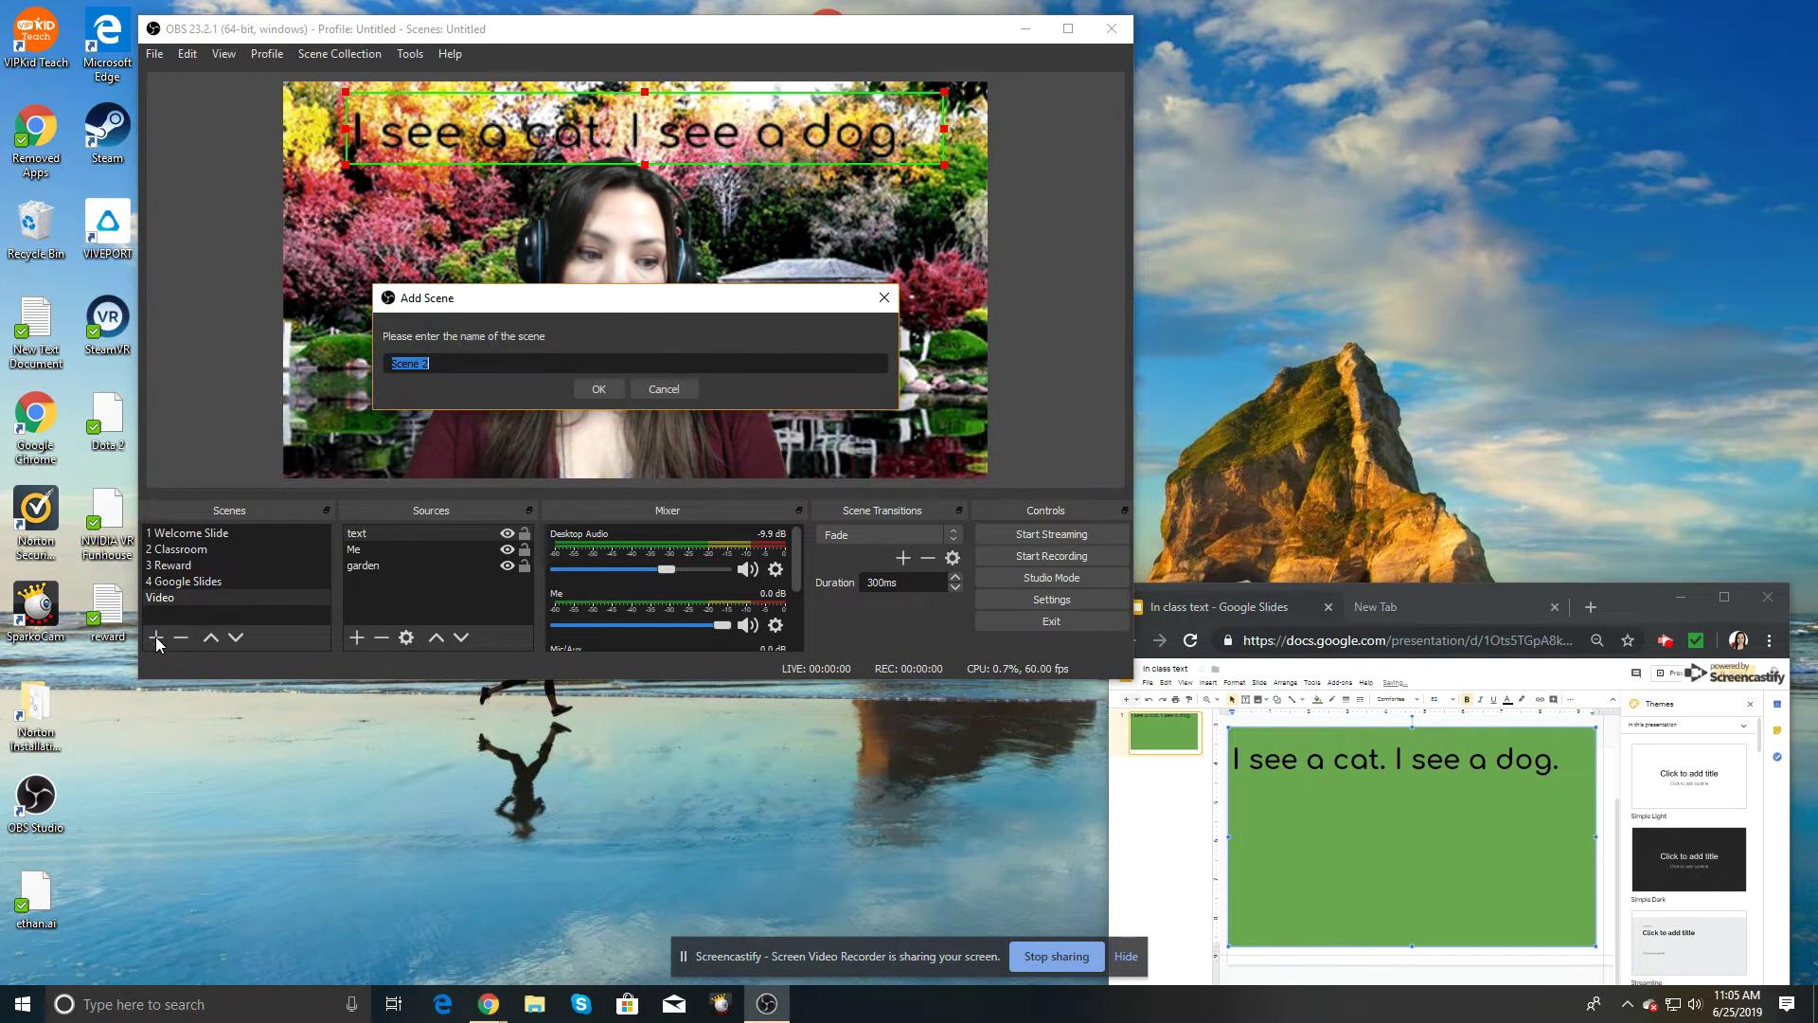
left_click(611, 390)
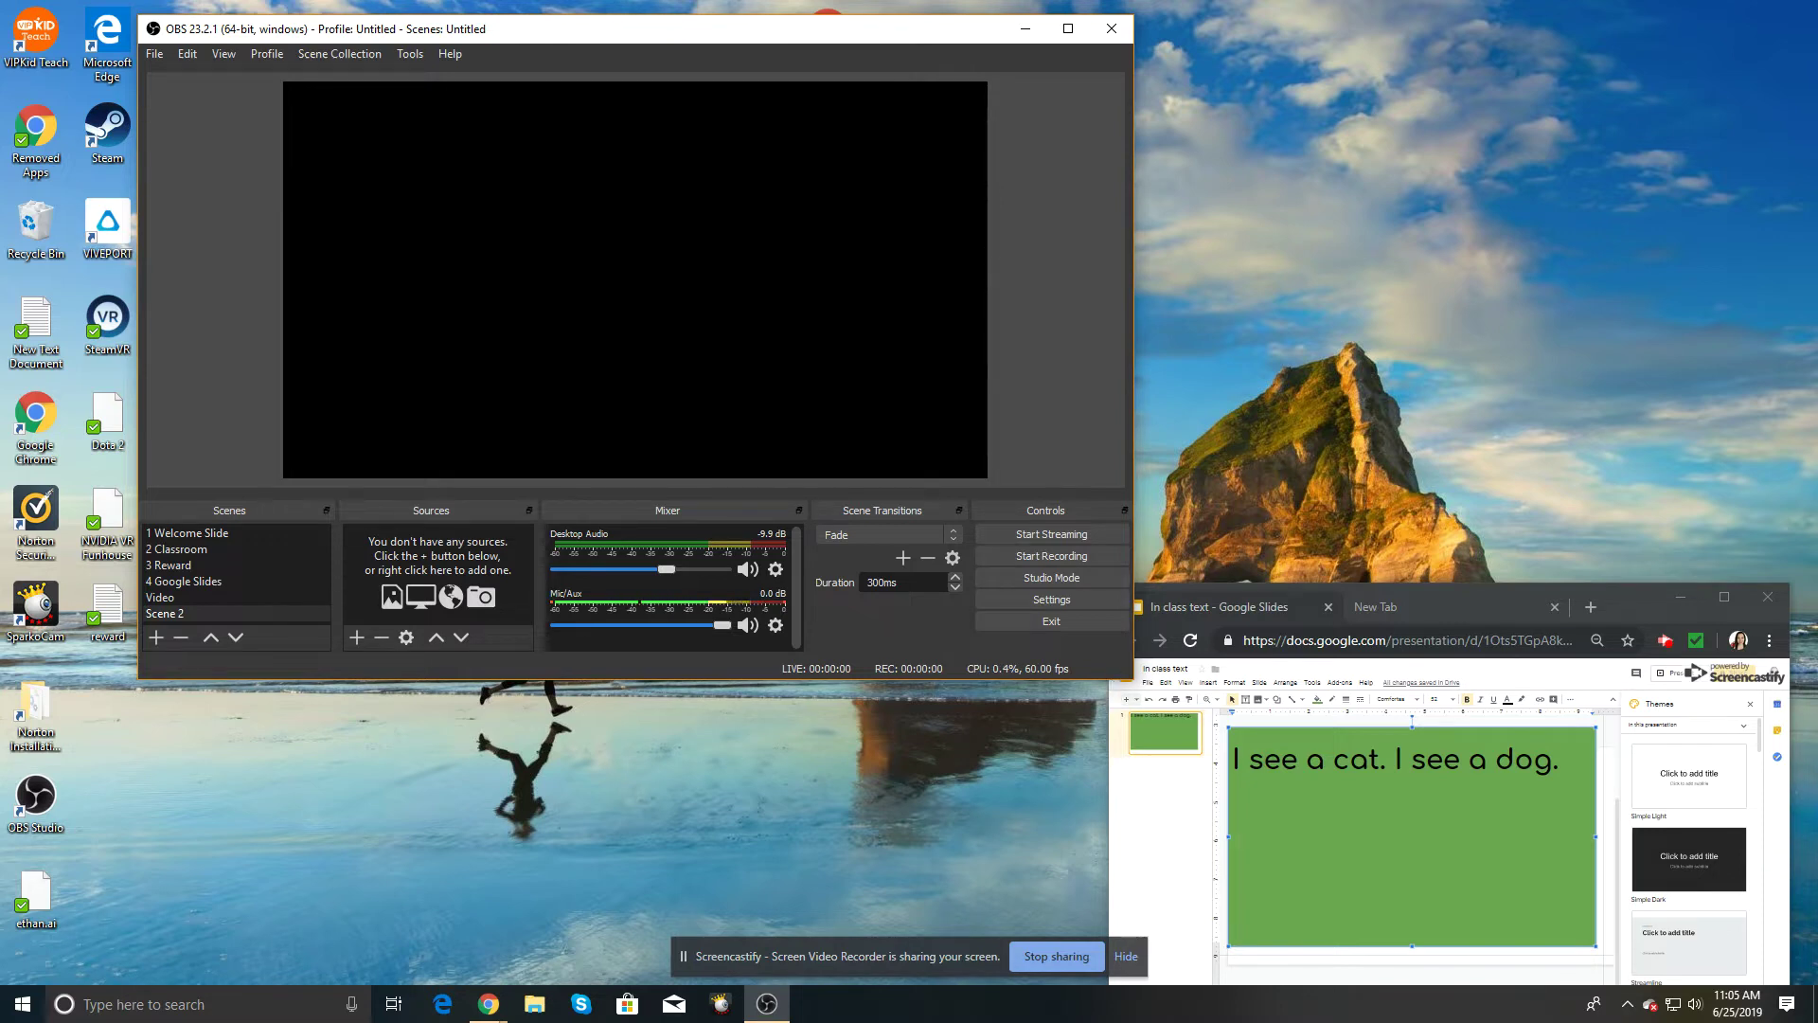
left_click(1314, 789)
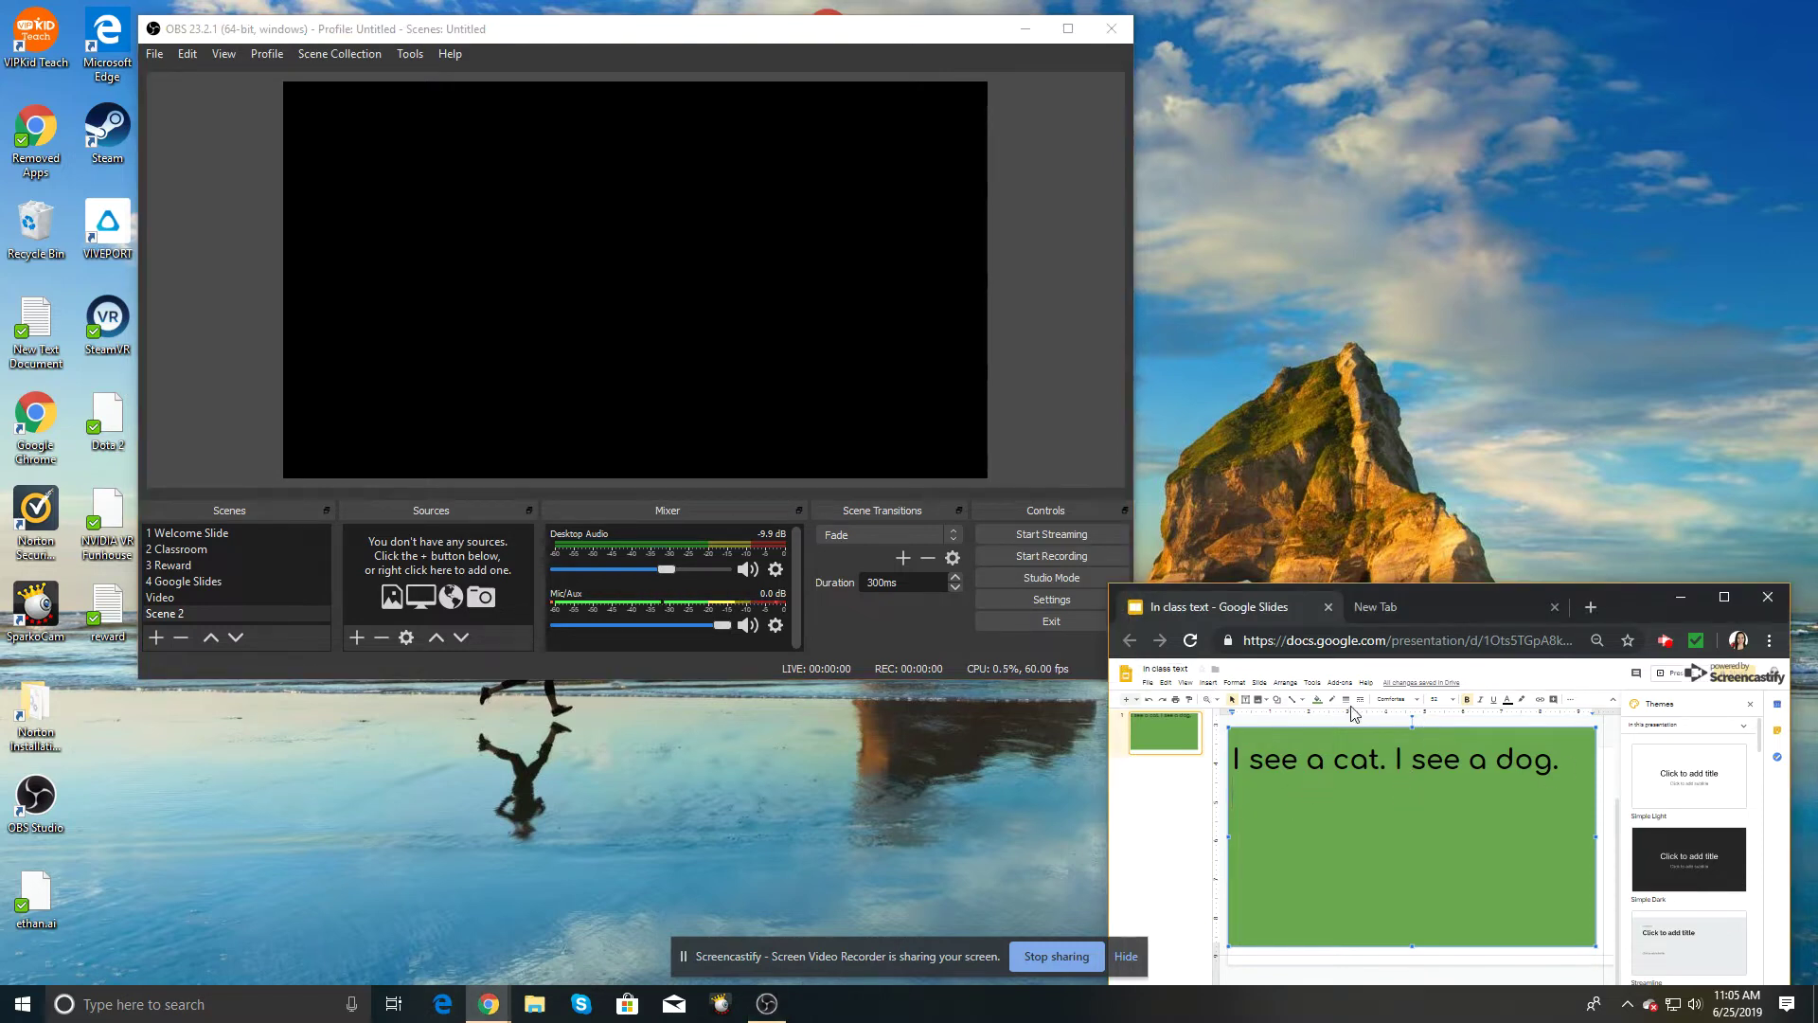
left_click(1316, 699)
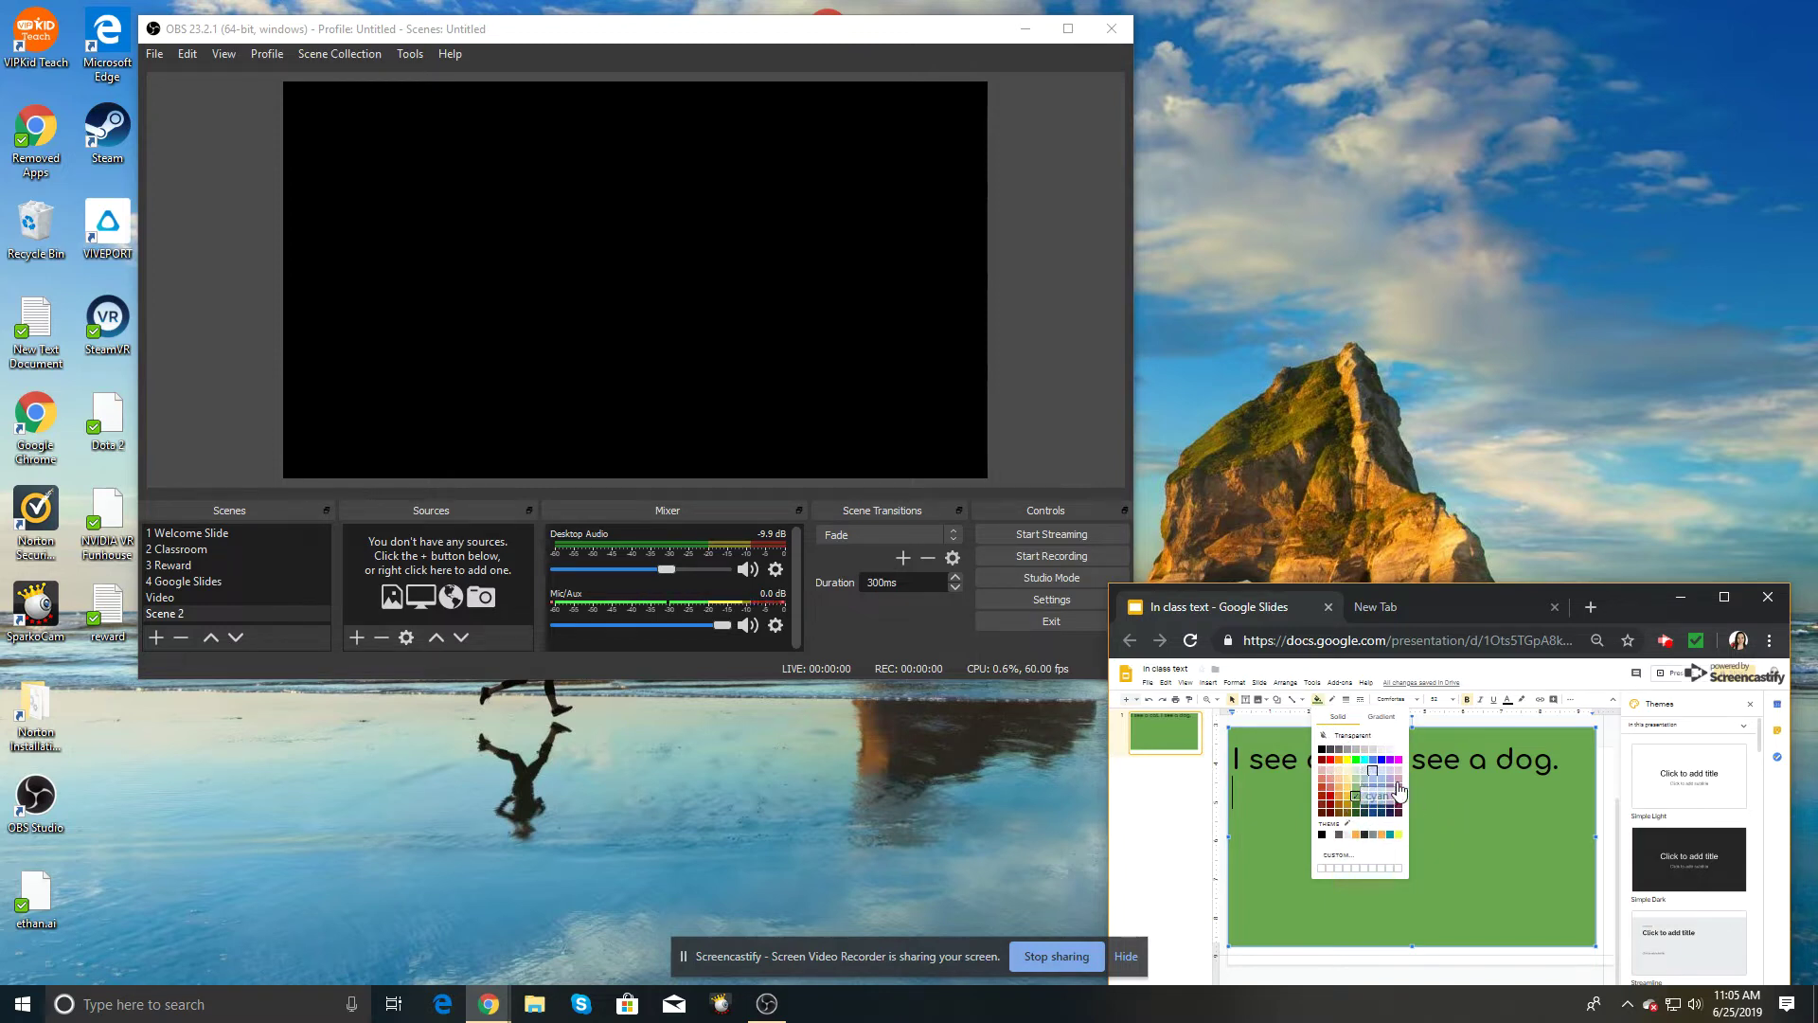
left_click(1440, 818)
left_click(1285, 798)
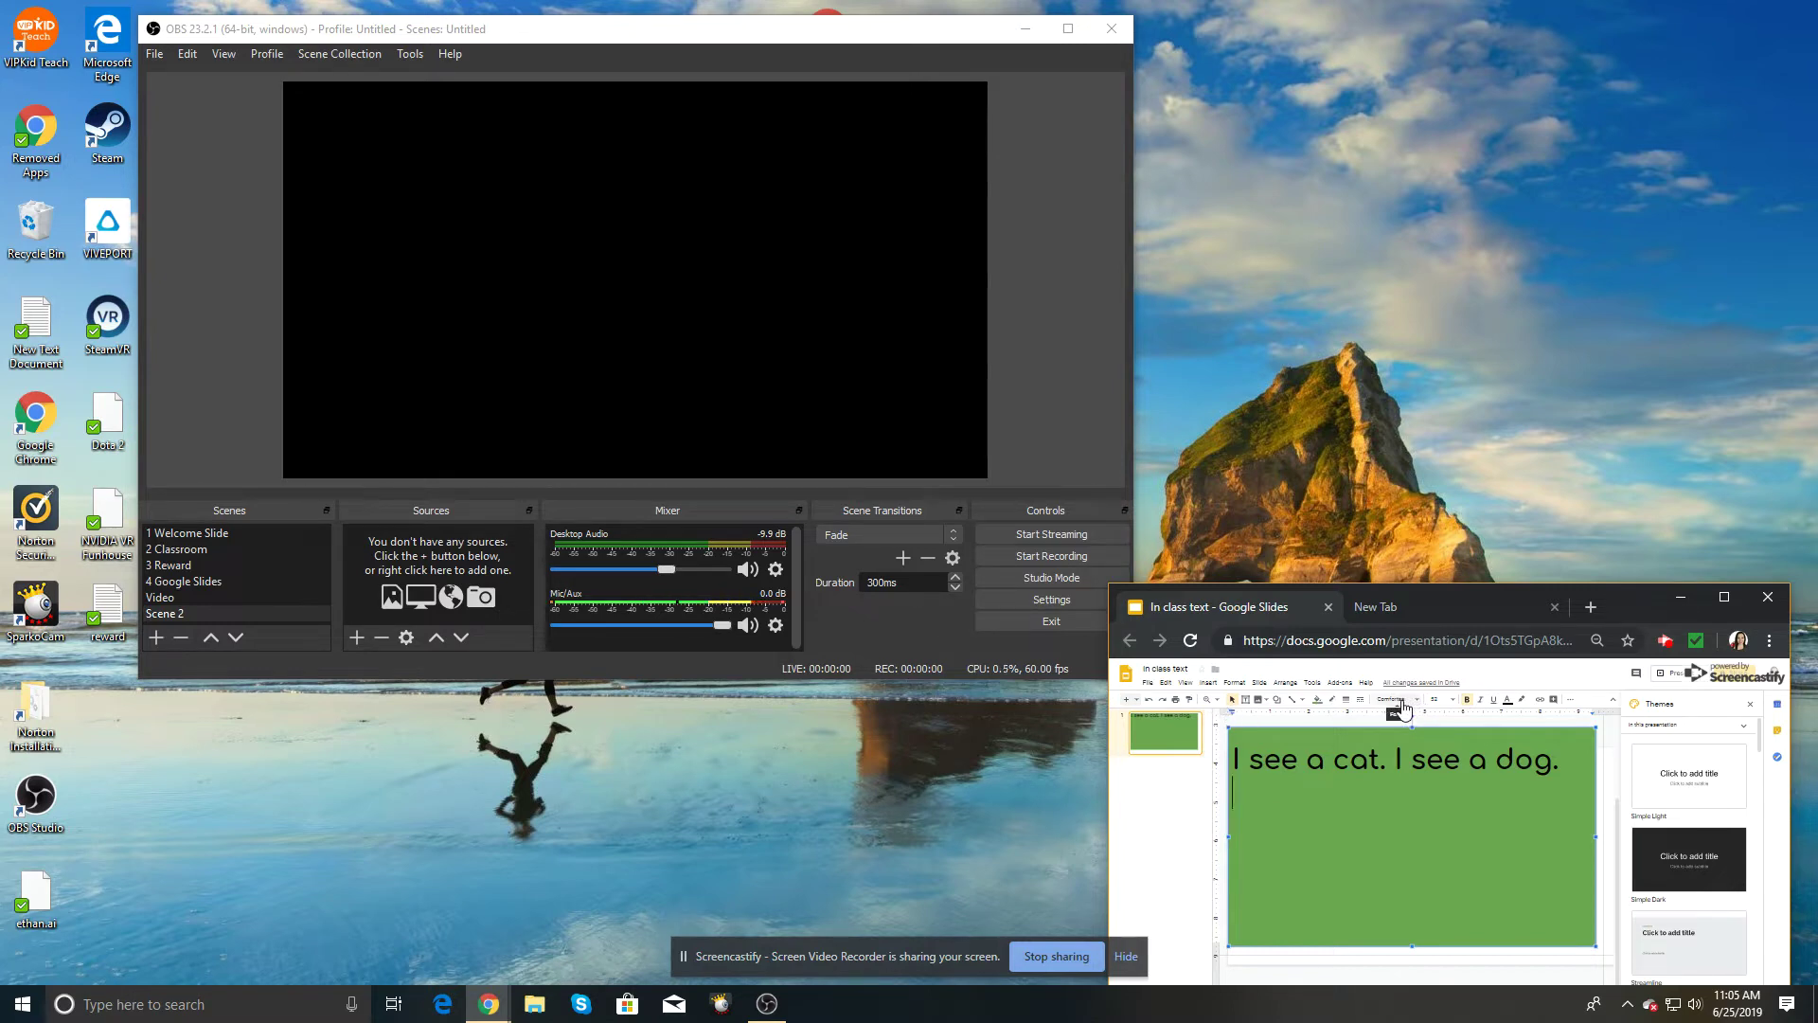
left_click_drag(1349, 762, 1366, 765)
left_click(1372, 792)
left_click(1471, 833)
Step: Add a Display Capture source named 'Text tutorial' to Scene 2 with default properties
left_click(362, 635)
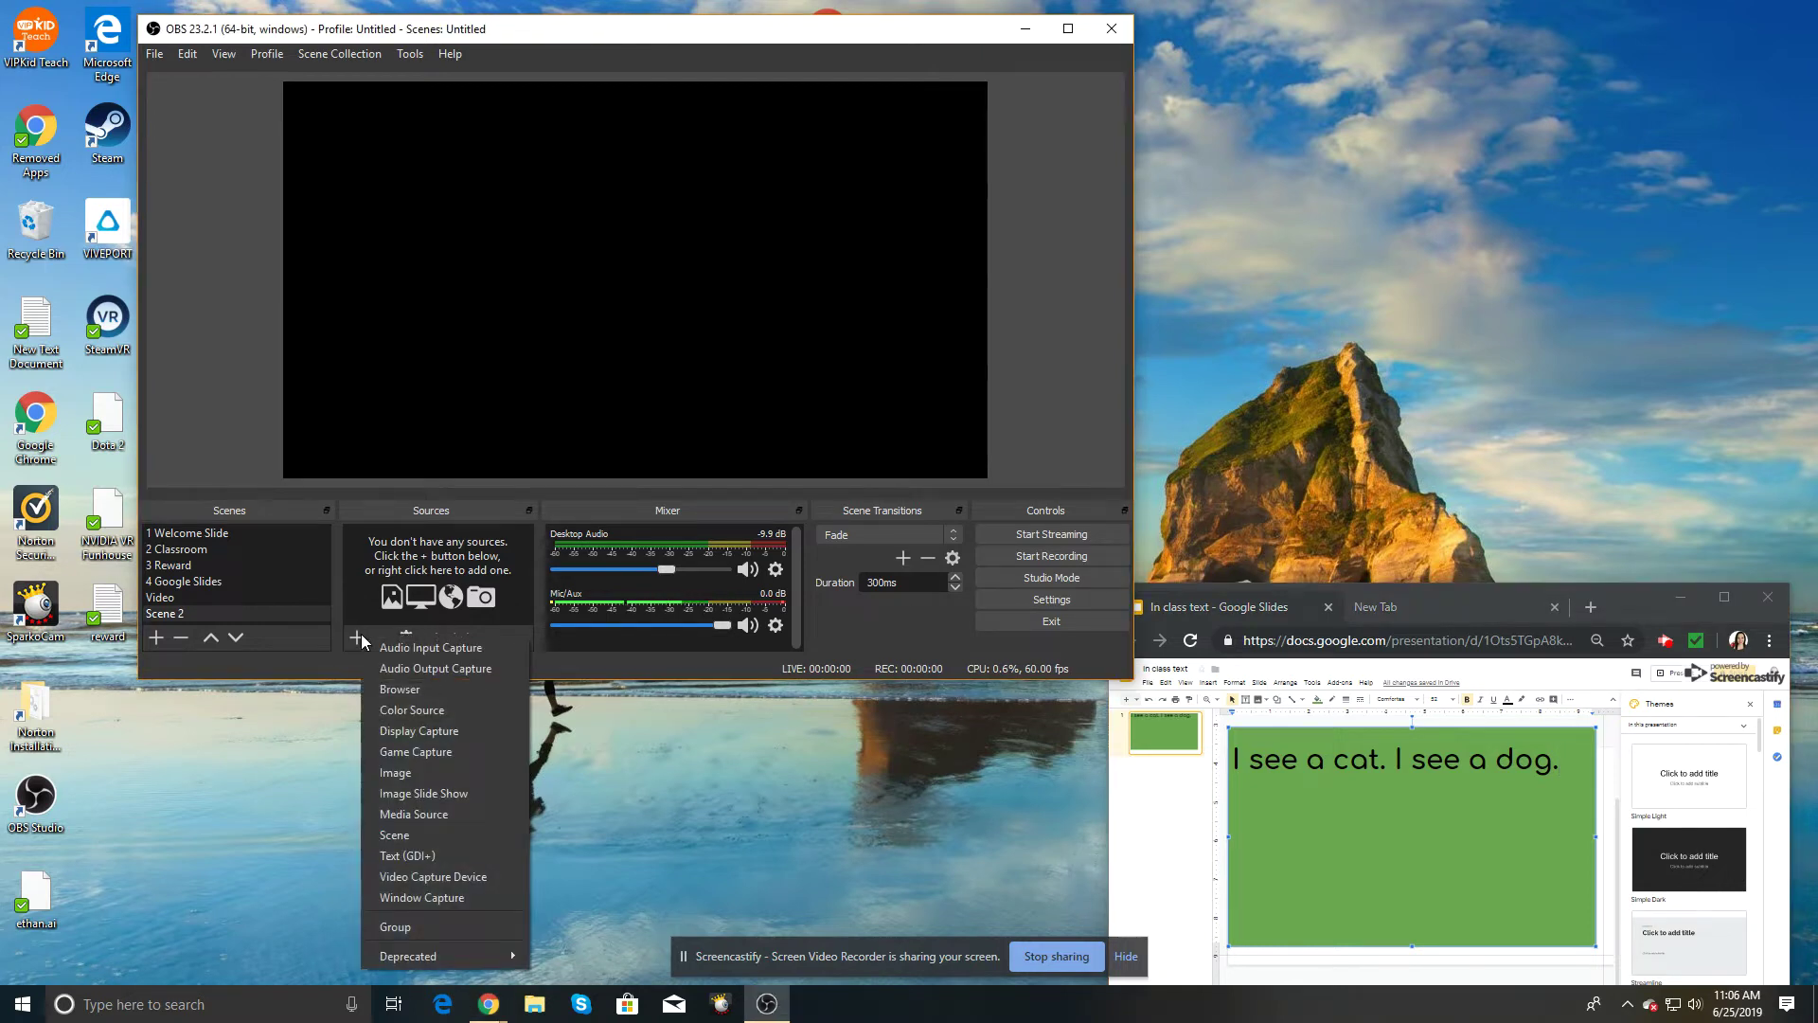
left_click(443, 730)
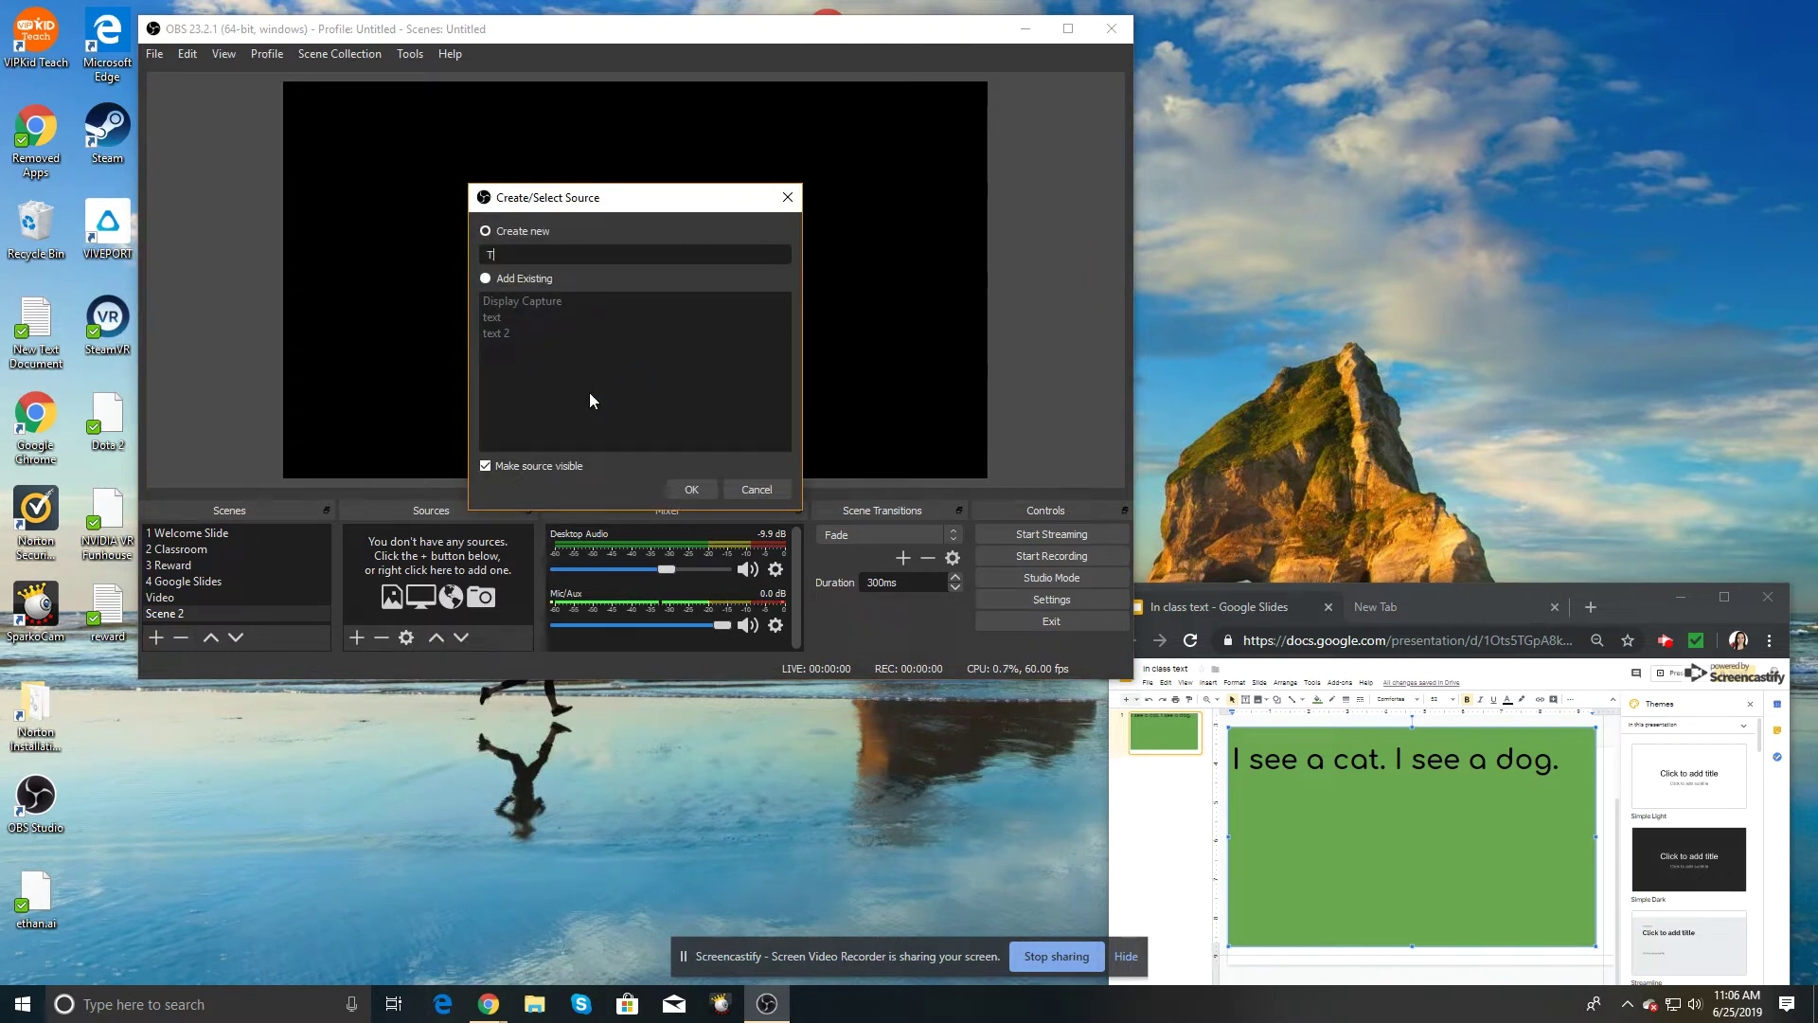
type("orial")
left_click(697, 490)
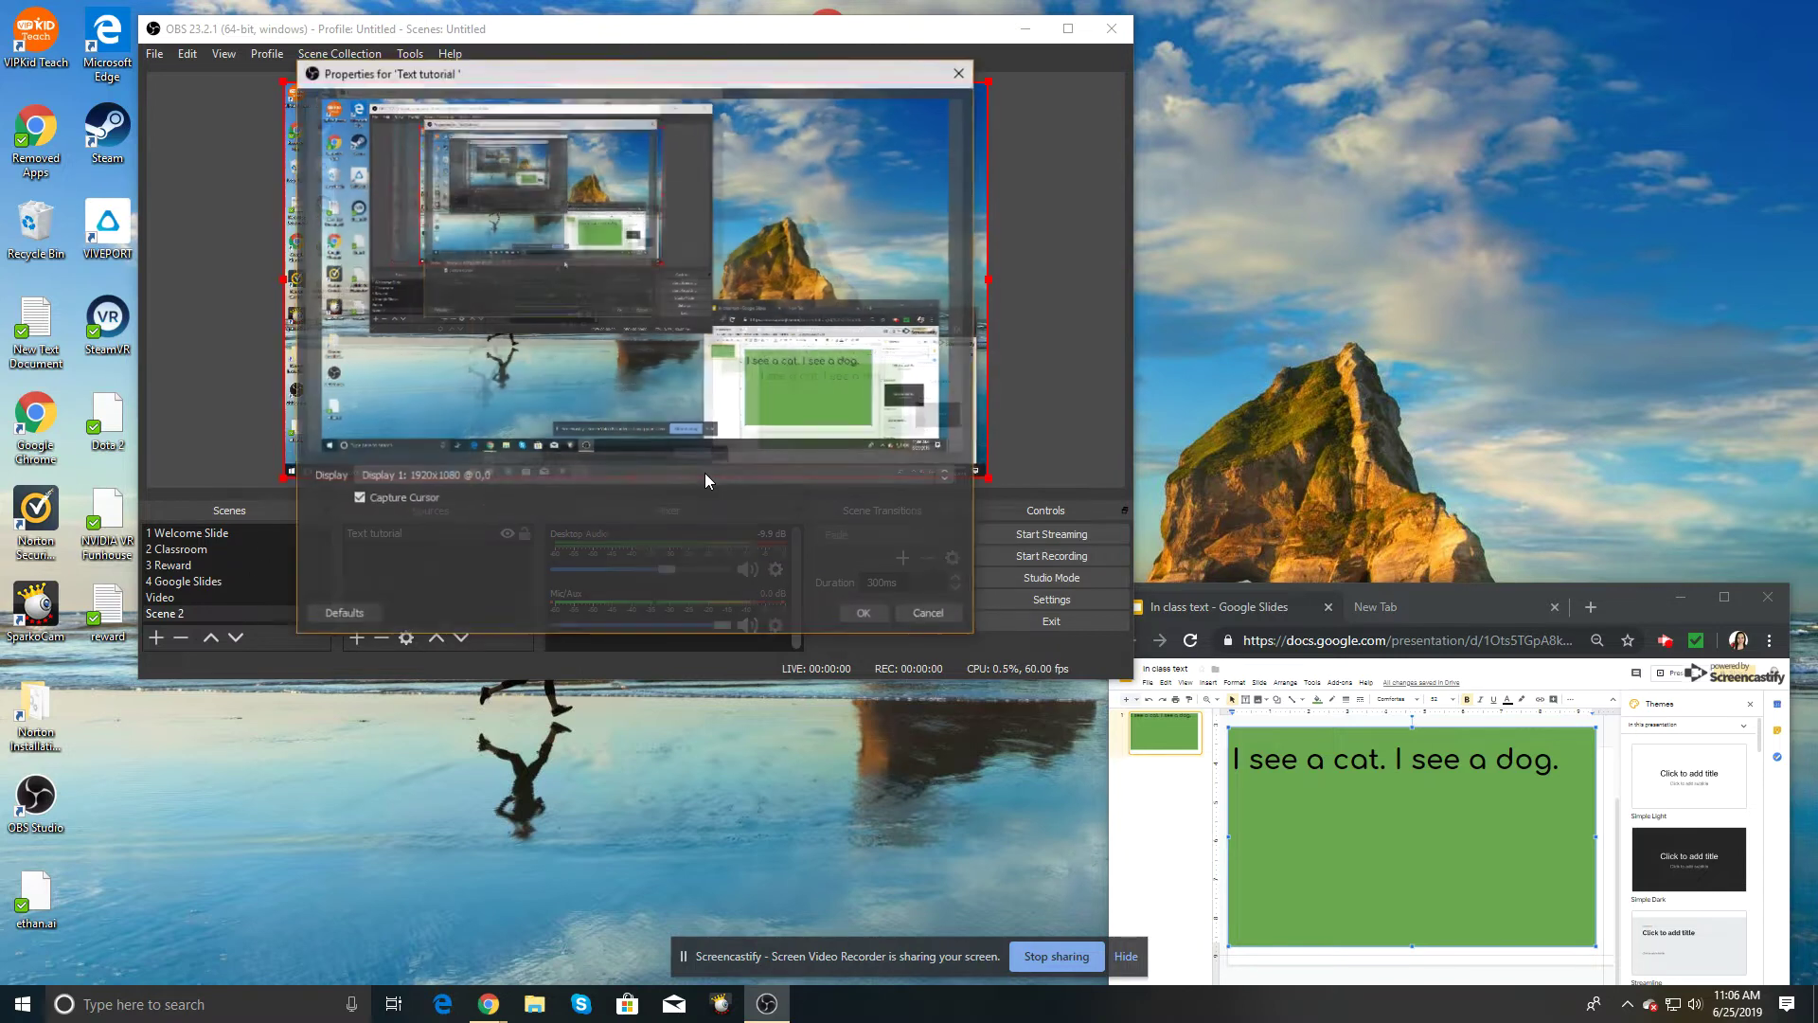
left_click(866, 616)
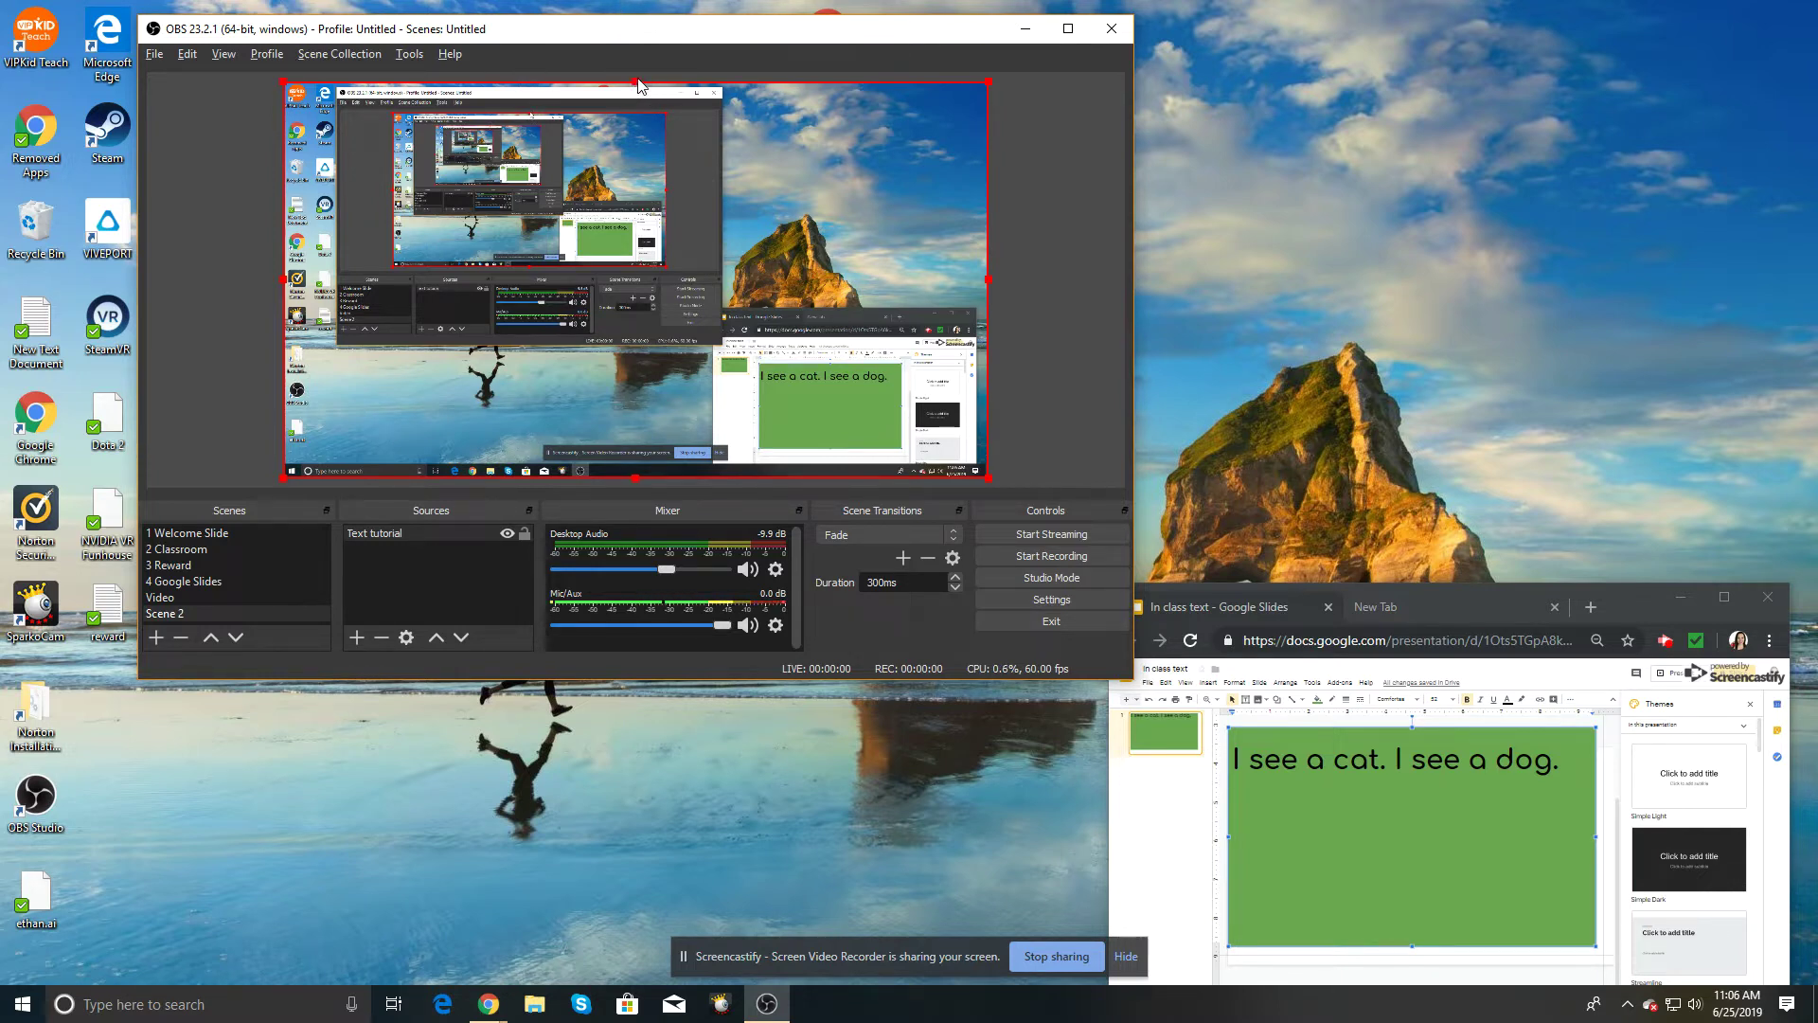
Step: Crop the display capture's top, sides and bottom down to just the green slide box
left_click_drag(635, 83, 695, 363)
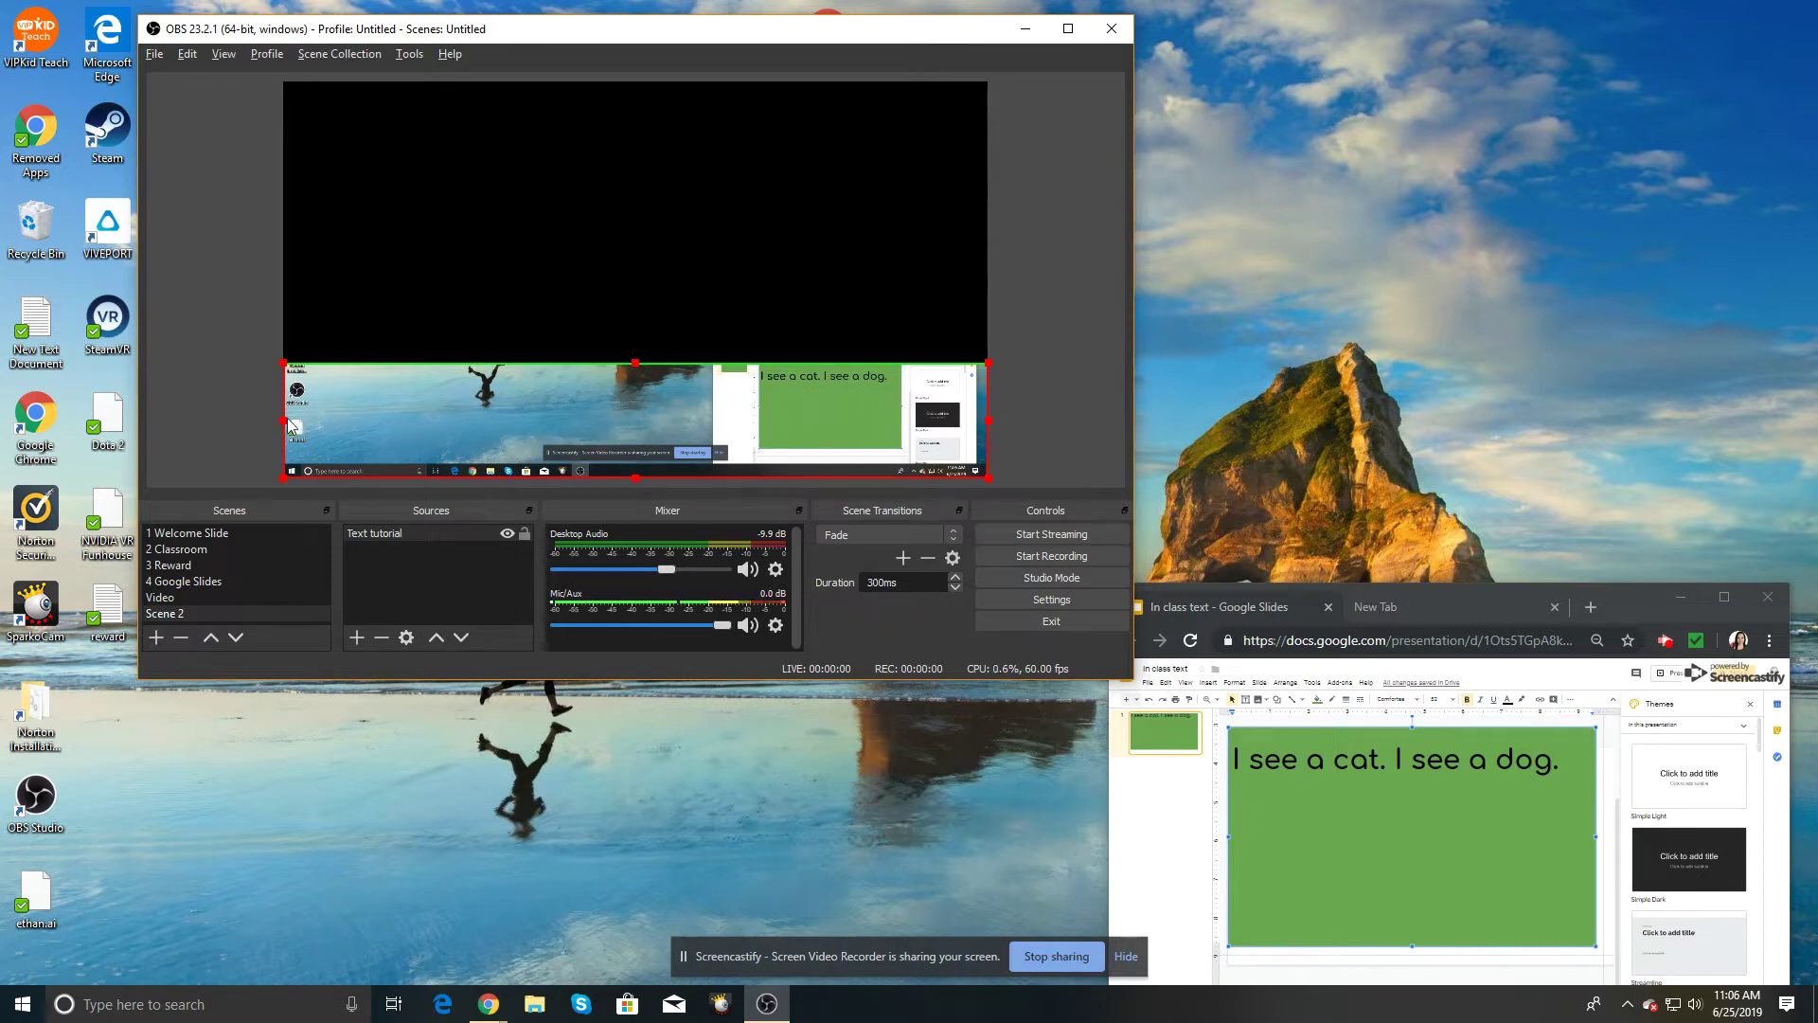
left_click_drag(280, 422, 759, 453)
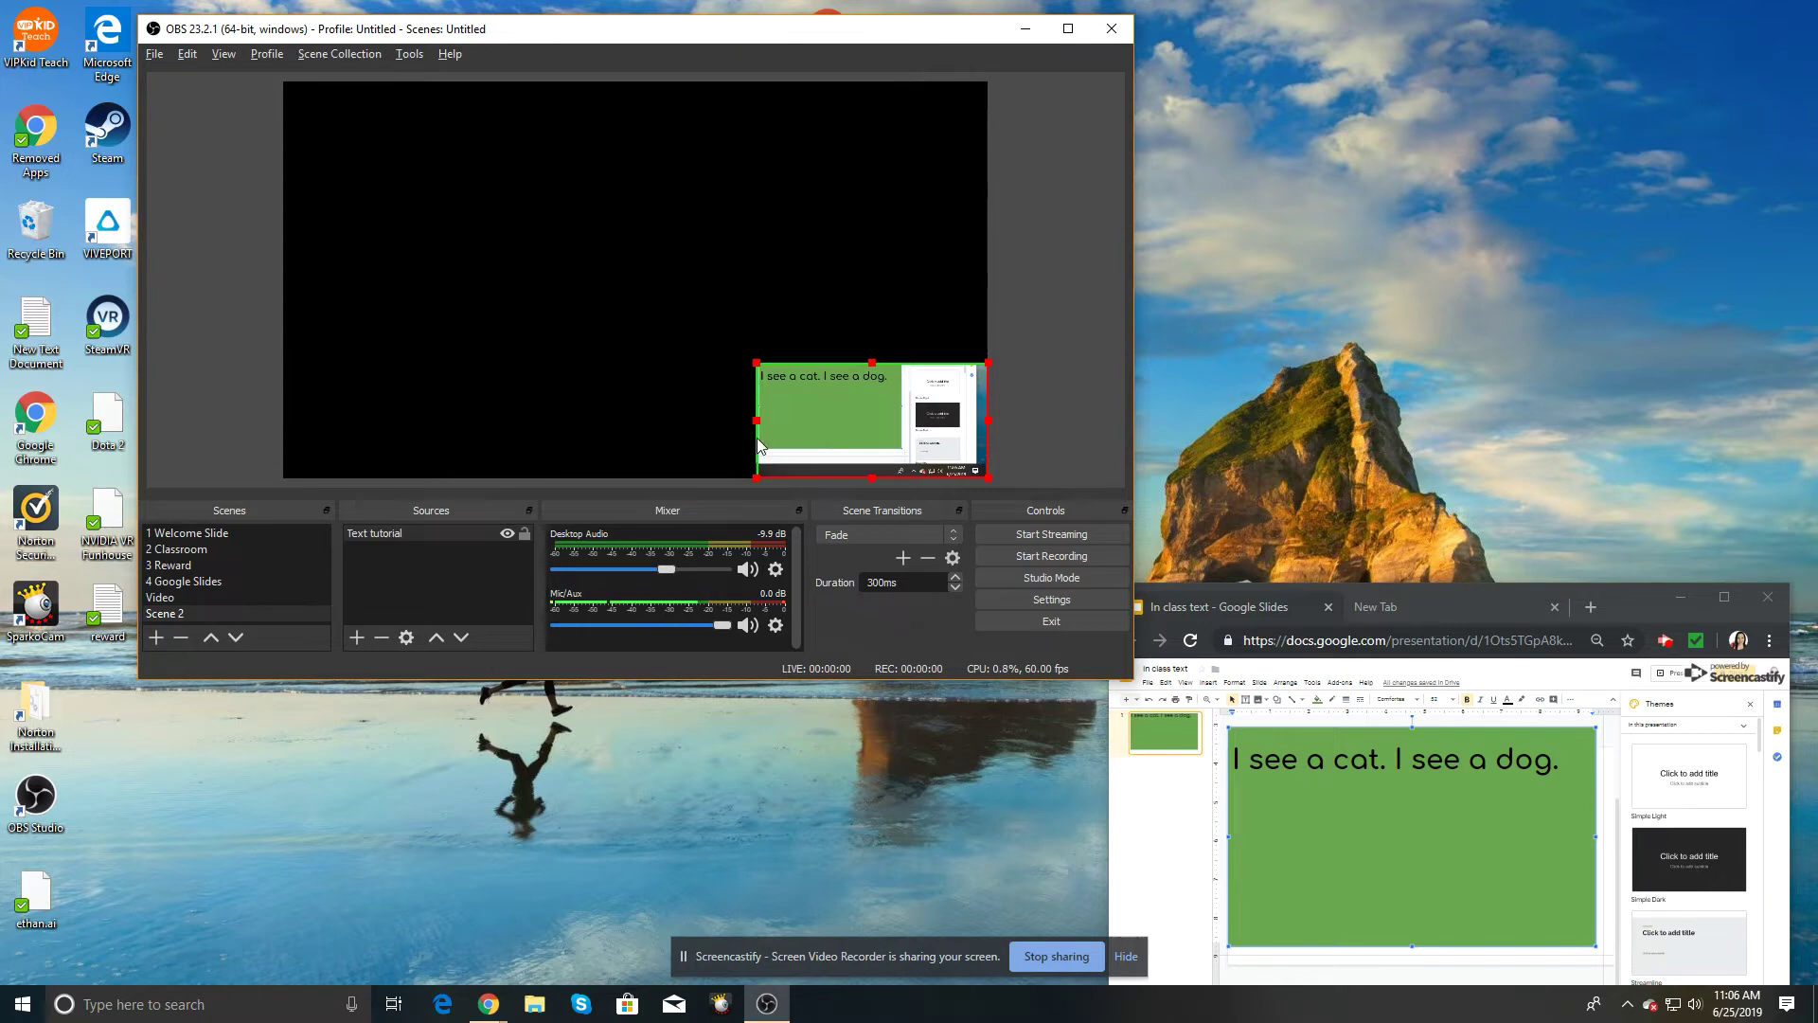
left_click_drag(985, 423, 902, 426)
left_click_drag(826, 478, 878, 404)
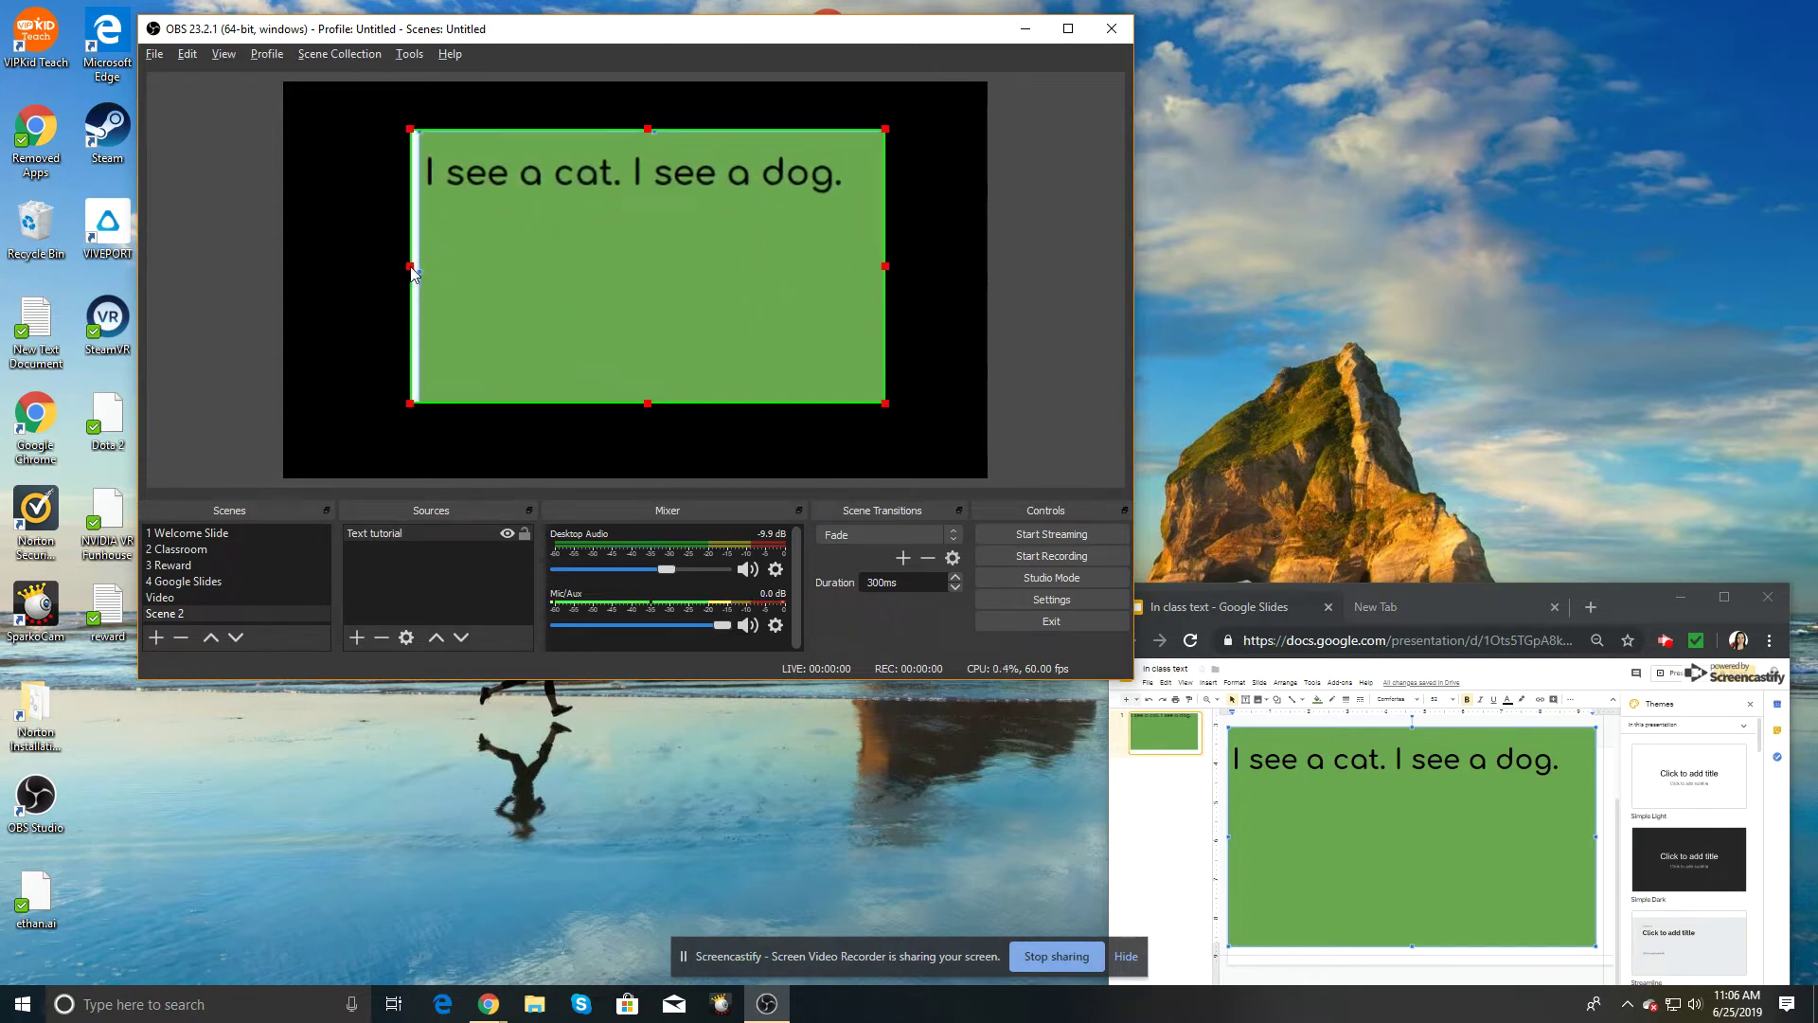
left_click_drag(414, 274, 423, 274)
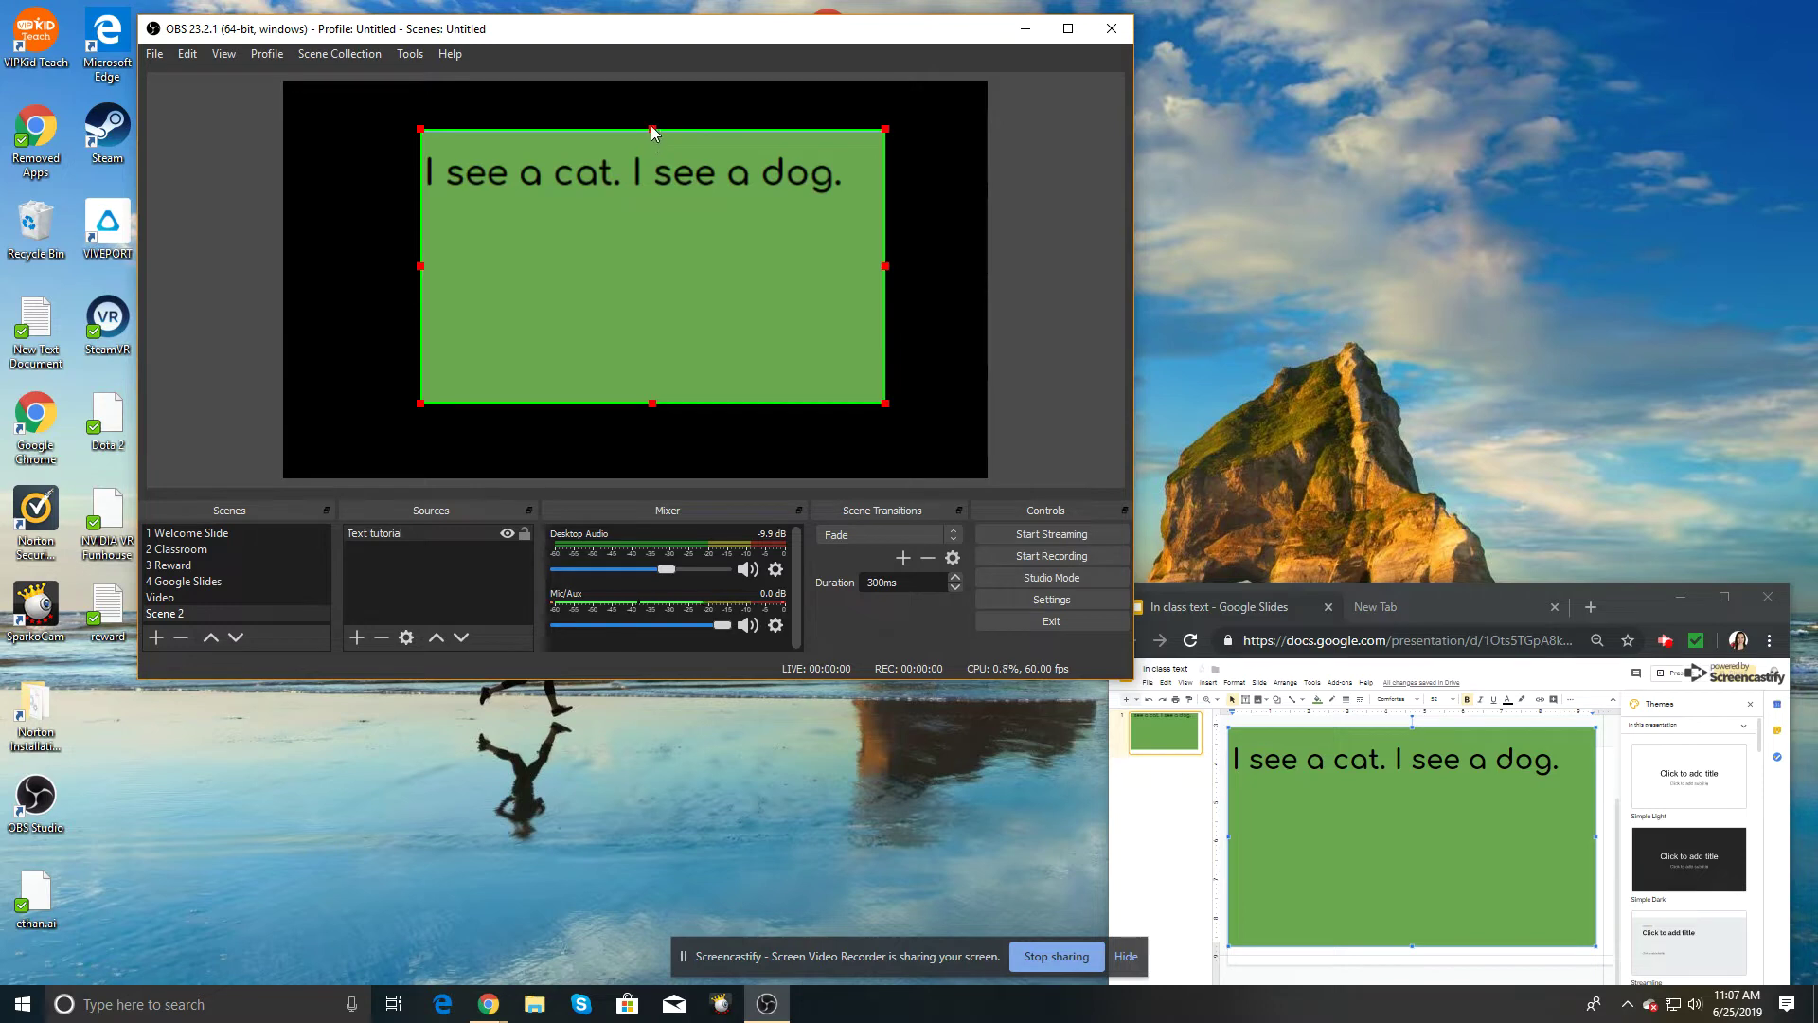
left_click(951, 172)
left_click(761, 178)
left_click_drag(657, 128, 653, 137)
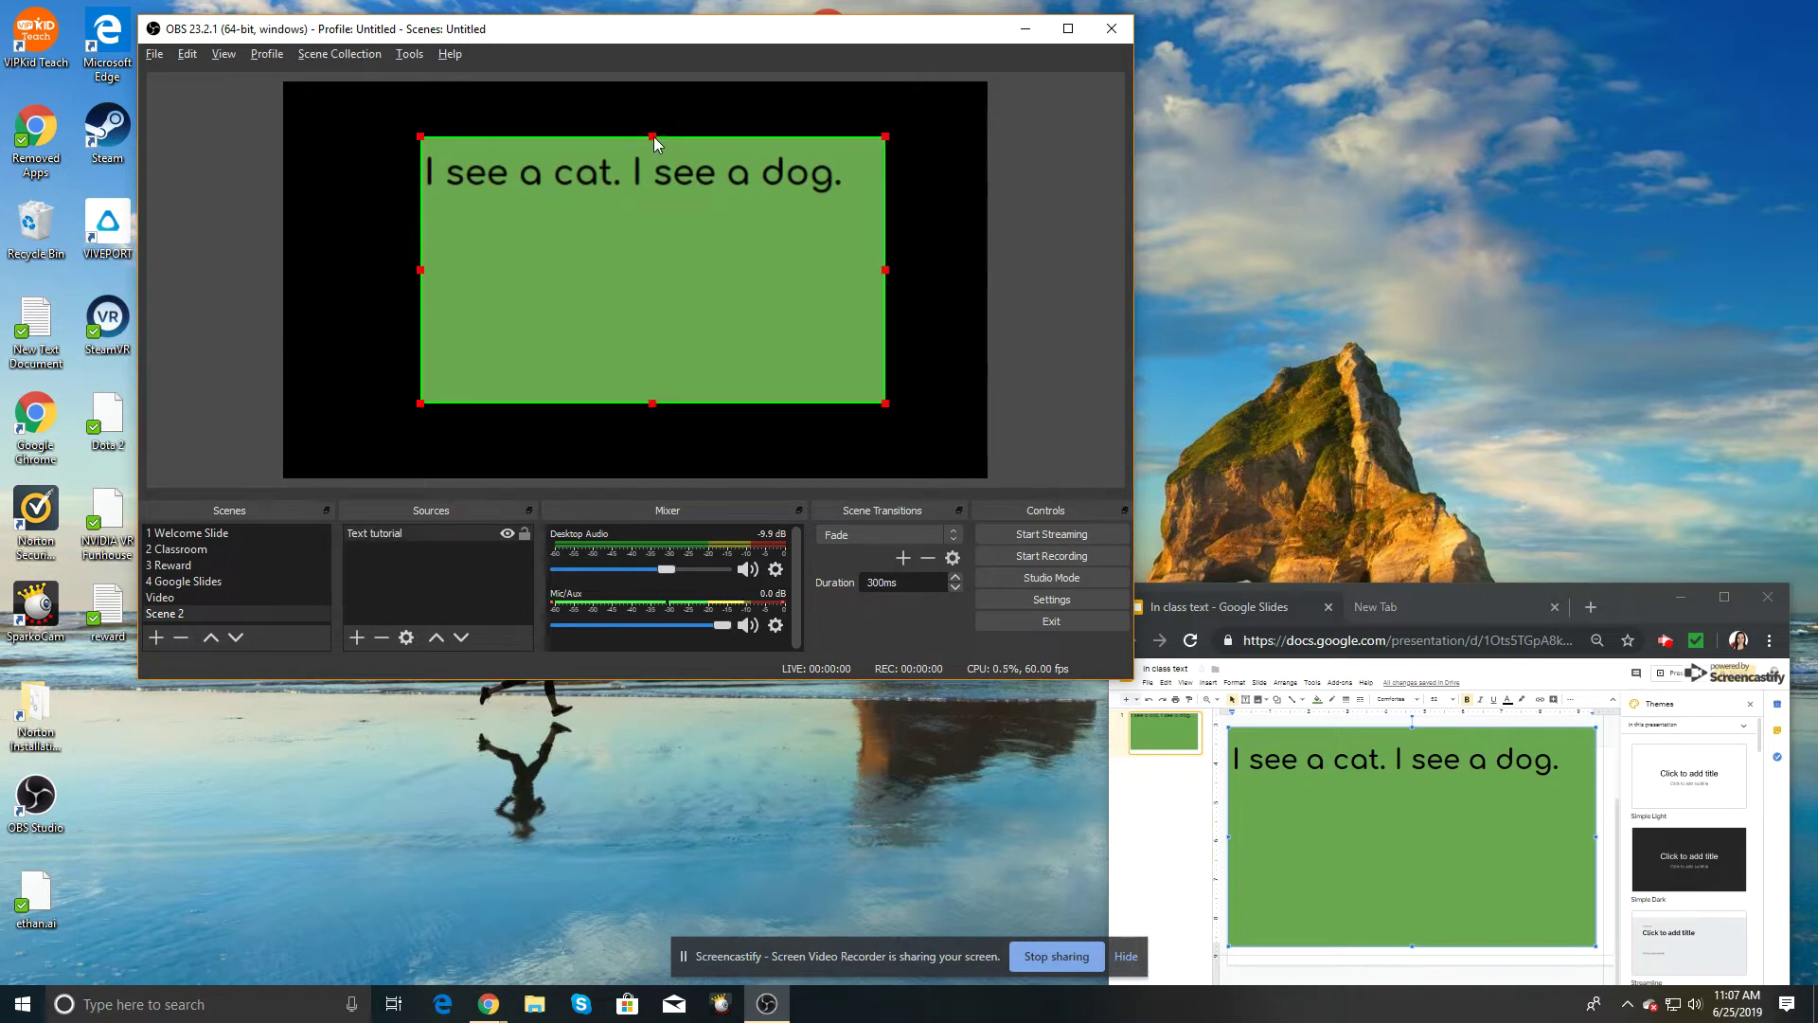
Step: Move the green text box up and left and enlarge it to fill most of the canvas
left_click(939, 196)
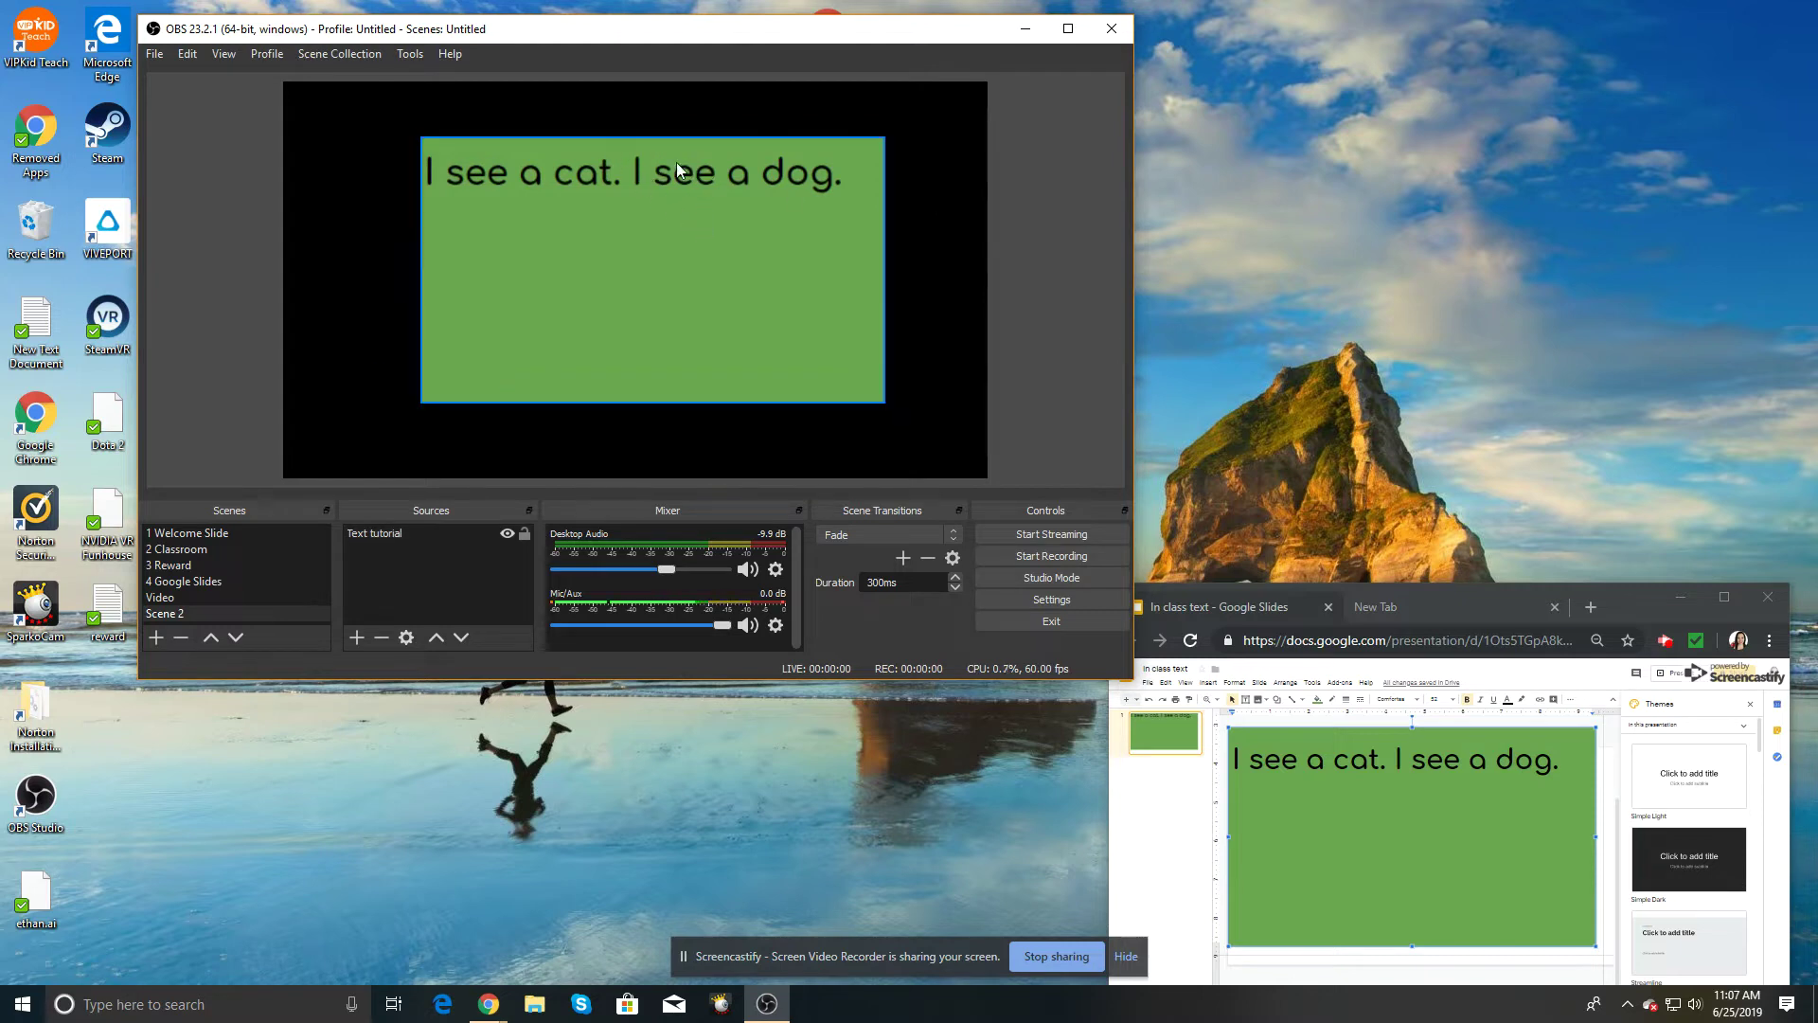
left_click_drag(651, 153, 572, 125)
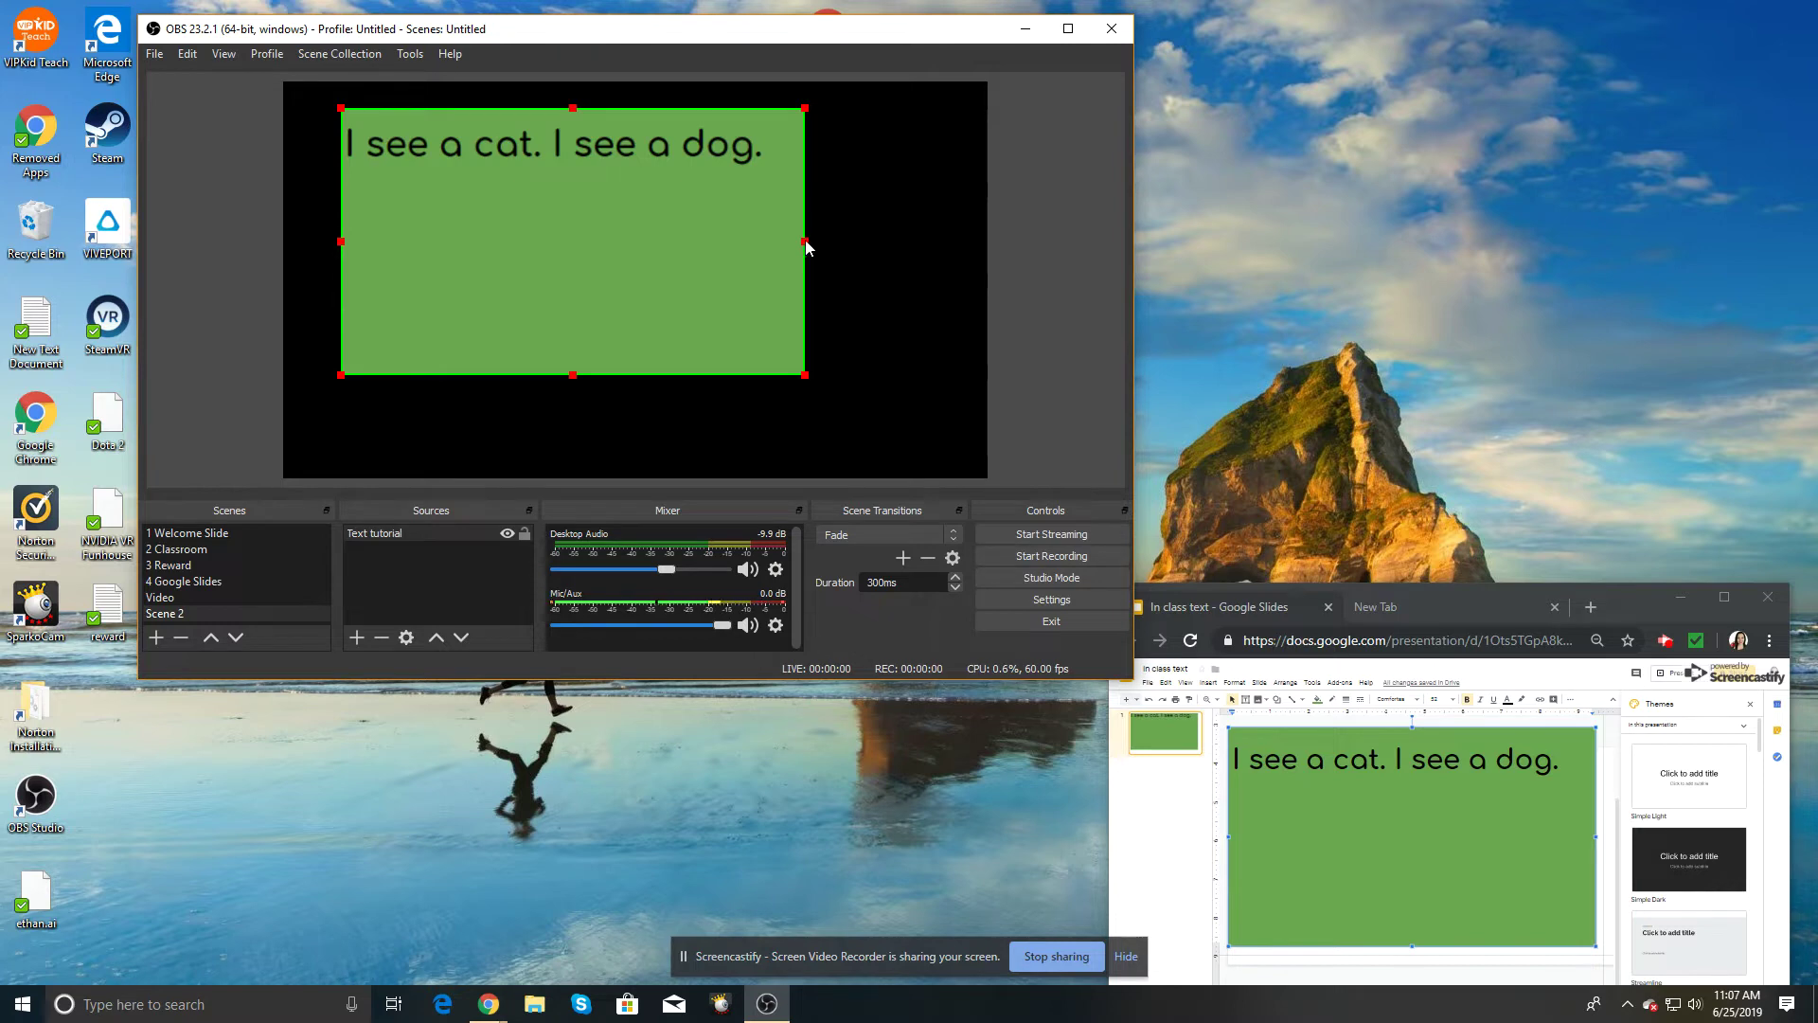
left_click_drag(806, 246, 825, 296)
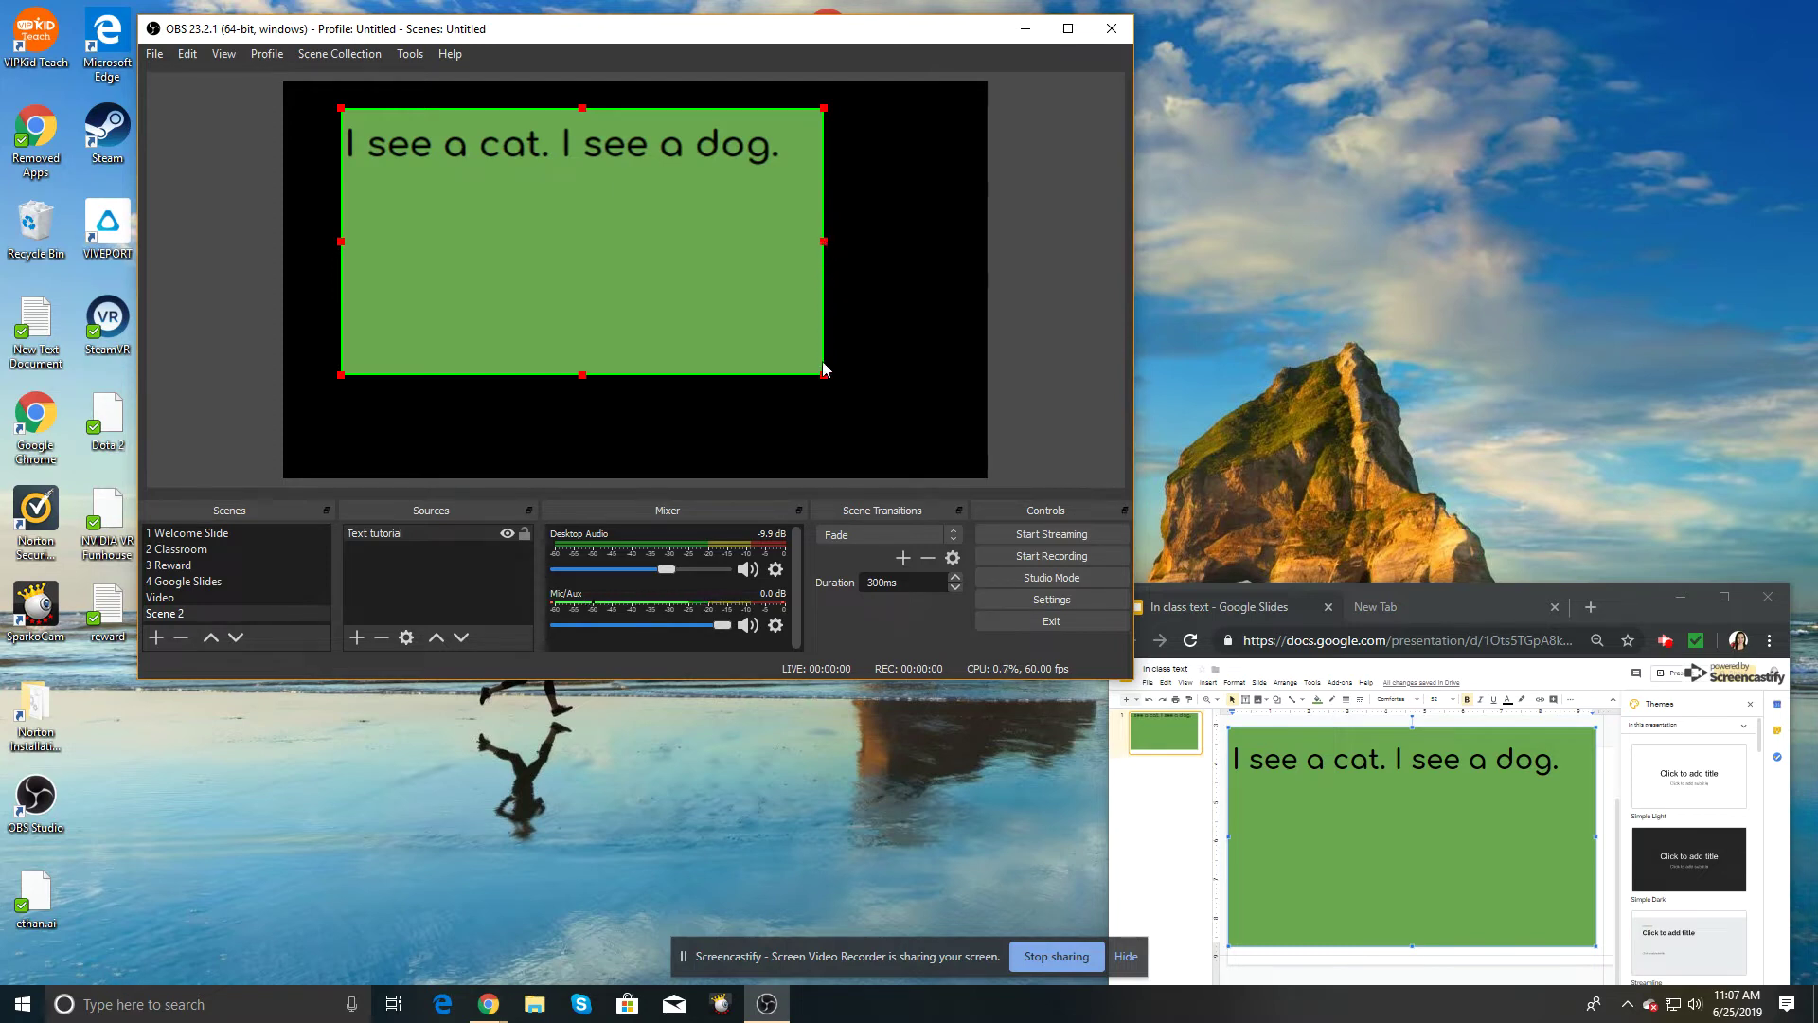
left_click_drag(822, 373, 912, 413)
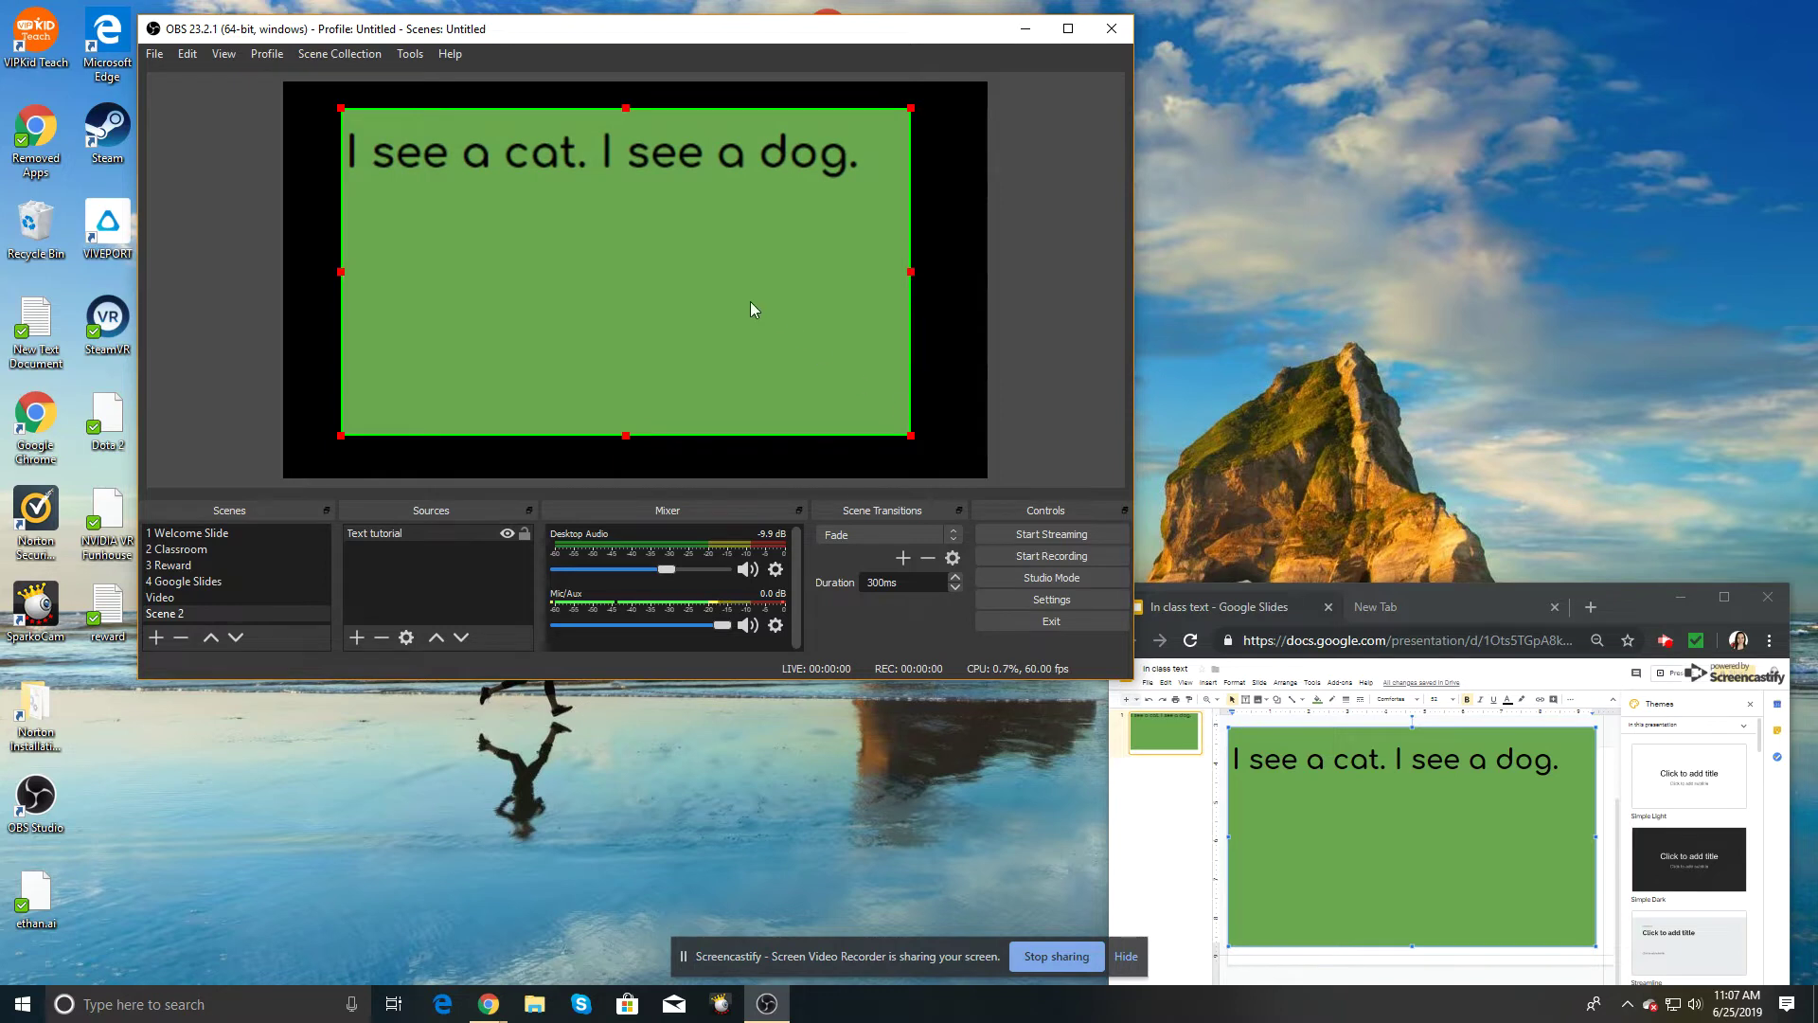
left_click_drag(751, 303, 758, 297)
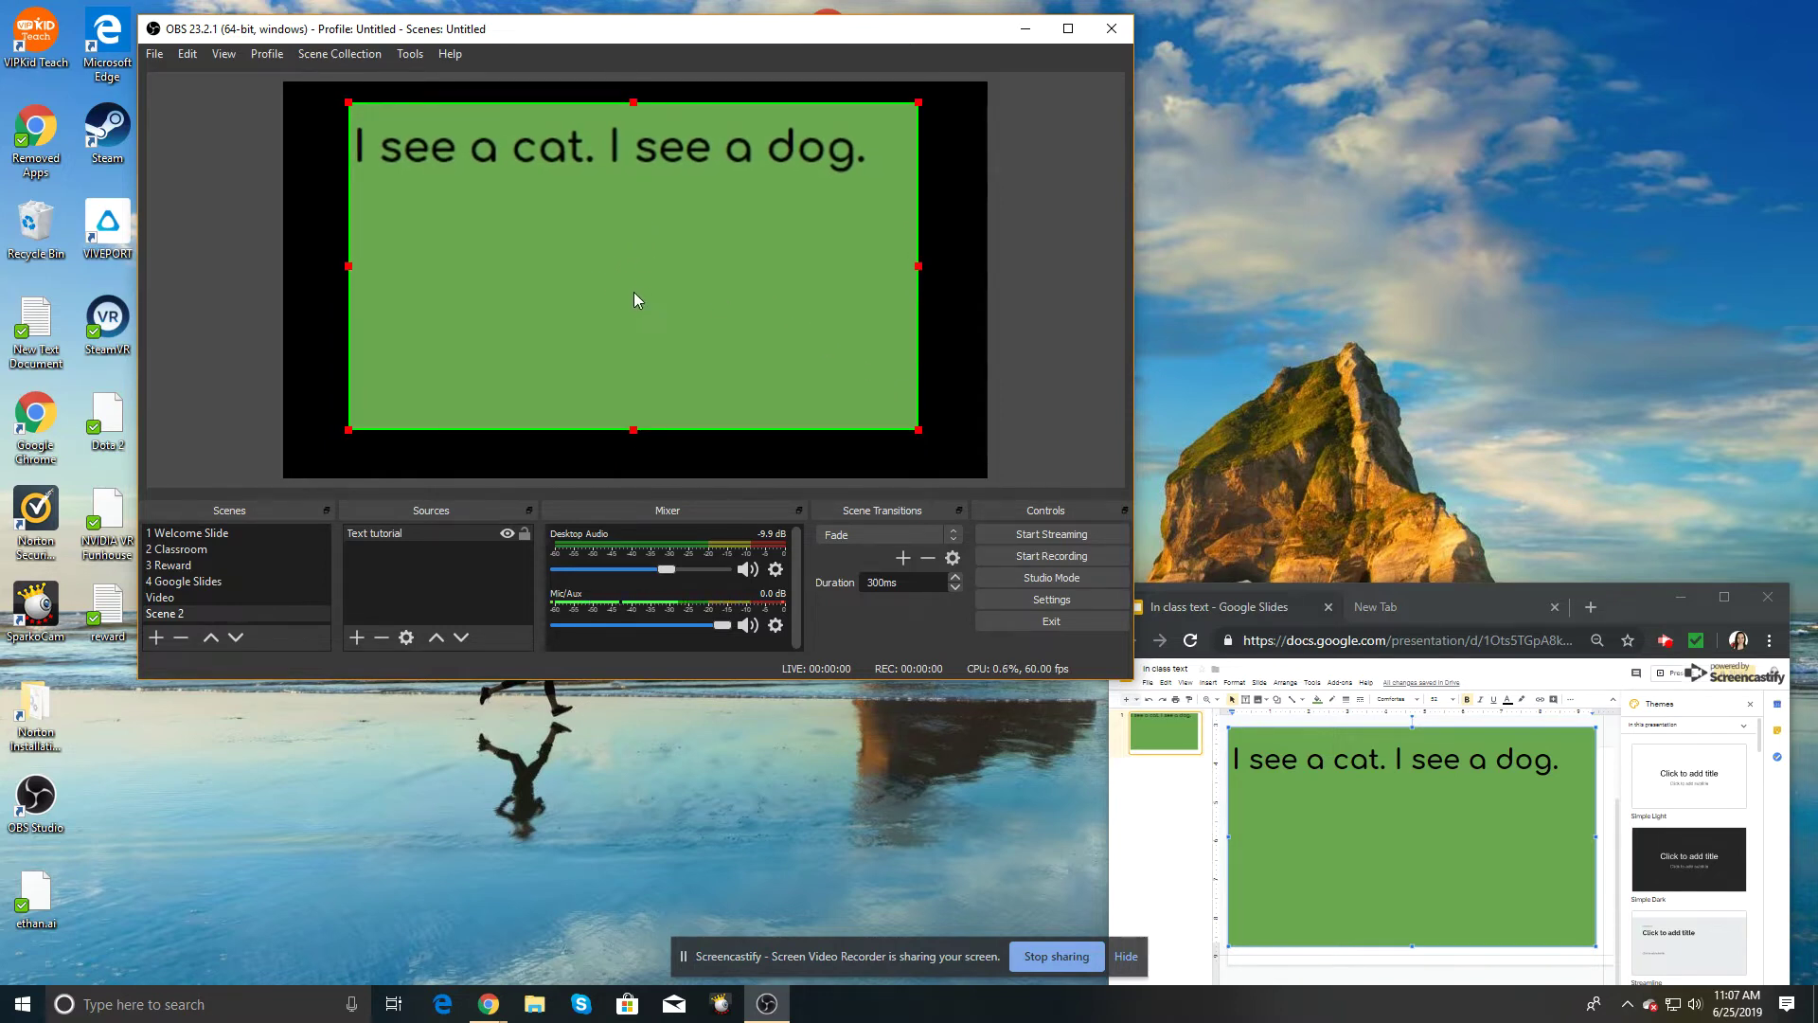
Step: Give the Text tutorial source a Chroma Key filter with key colour Green and close Filters
right_click(607, 230)
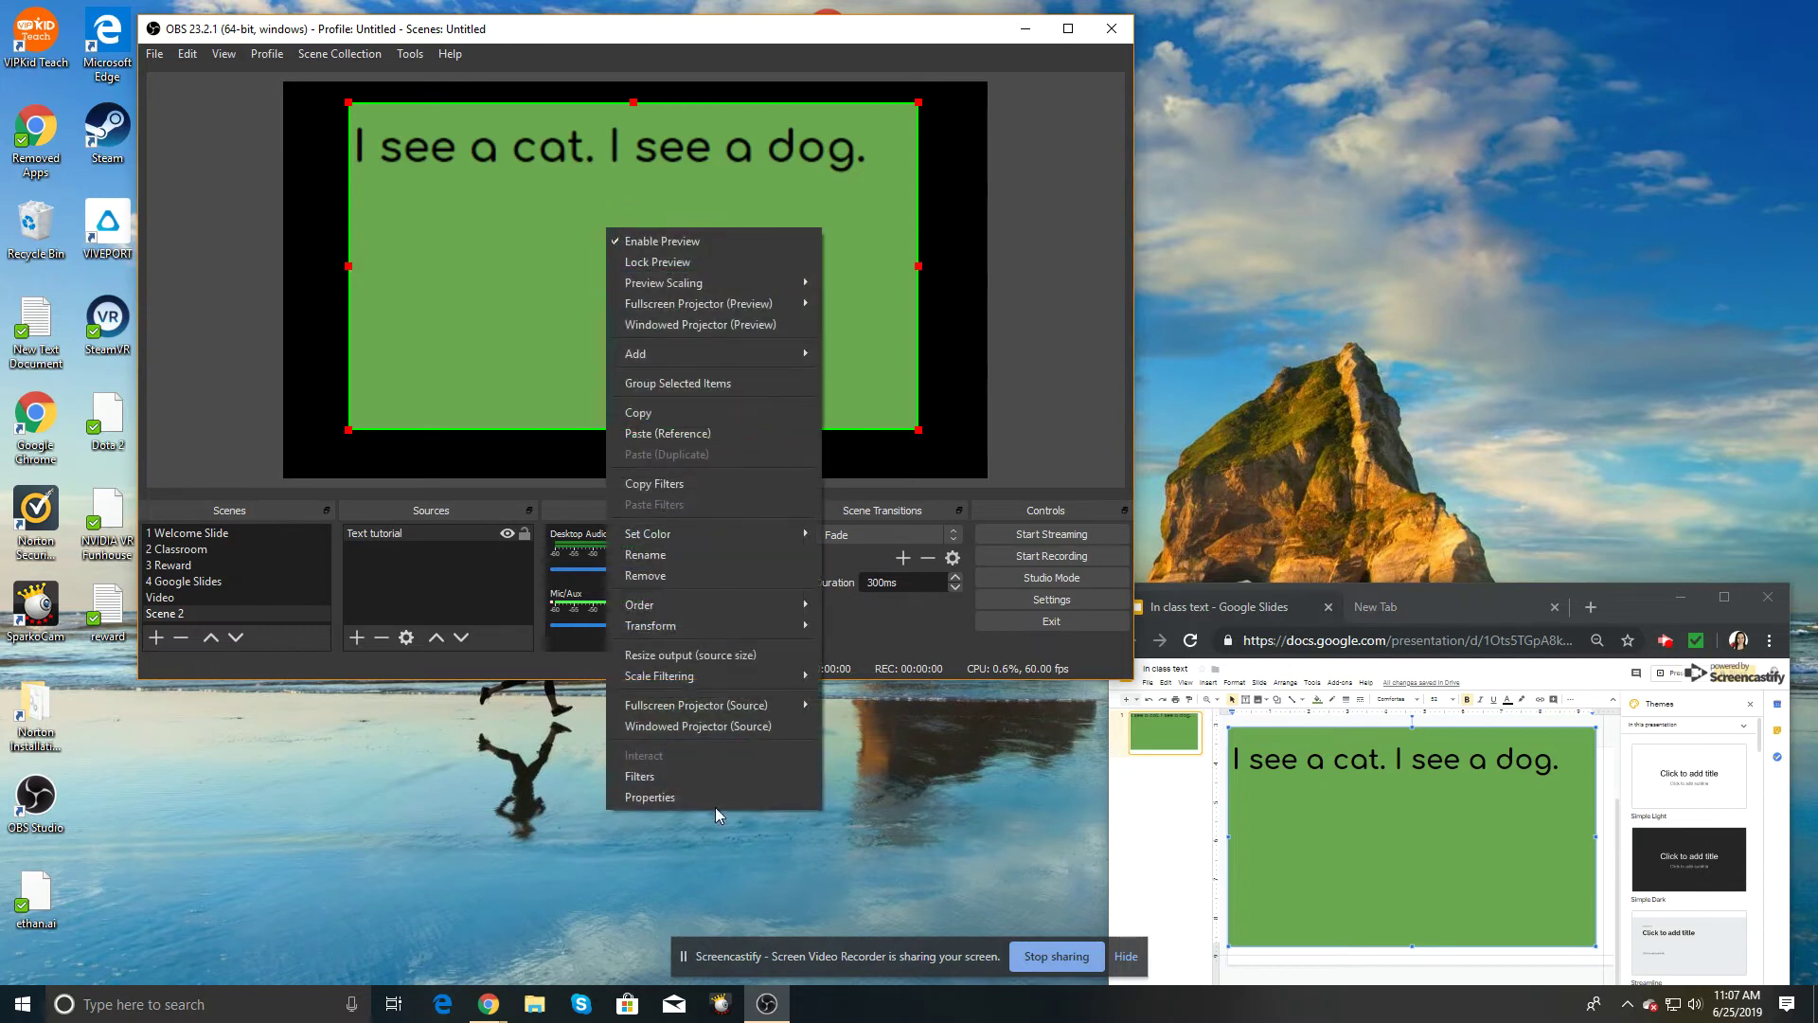
left_click(690, 778)
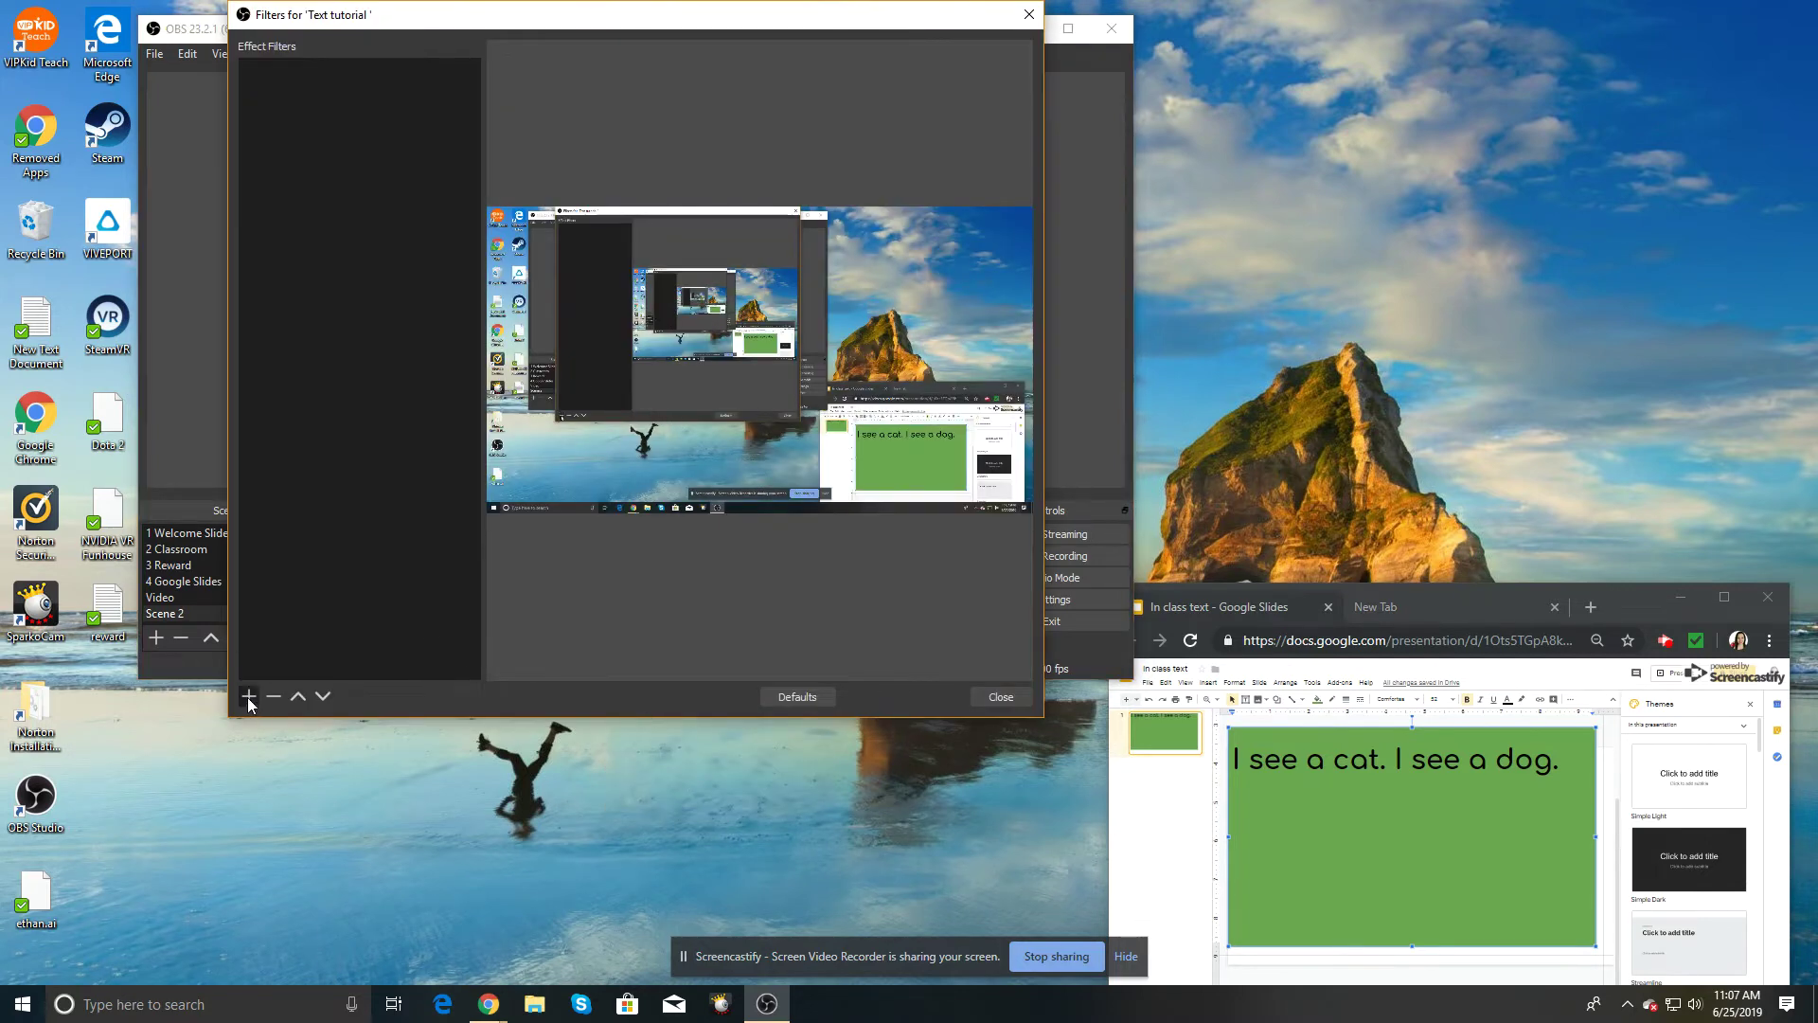
left_click(248, 697)
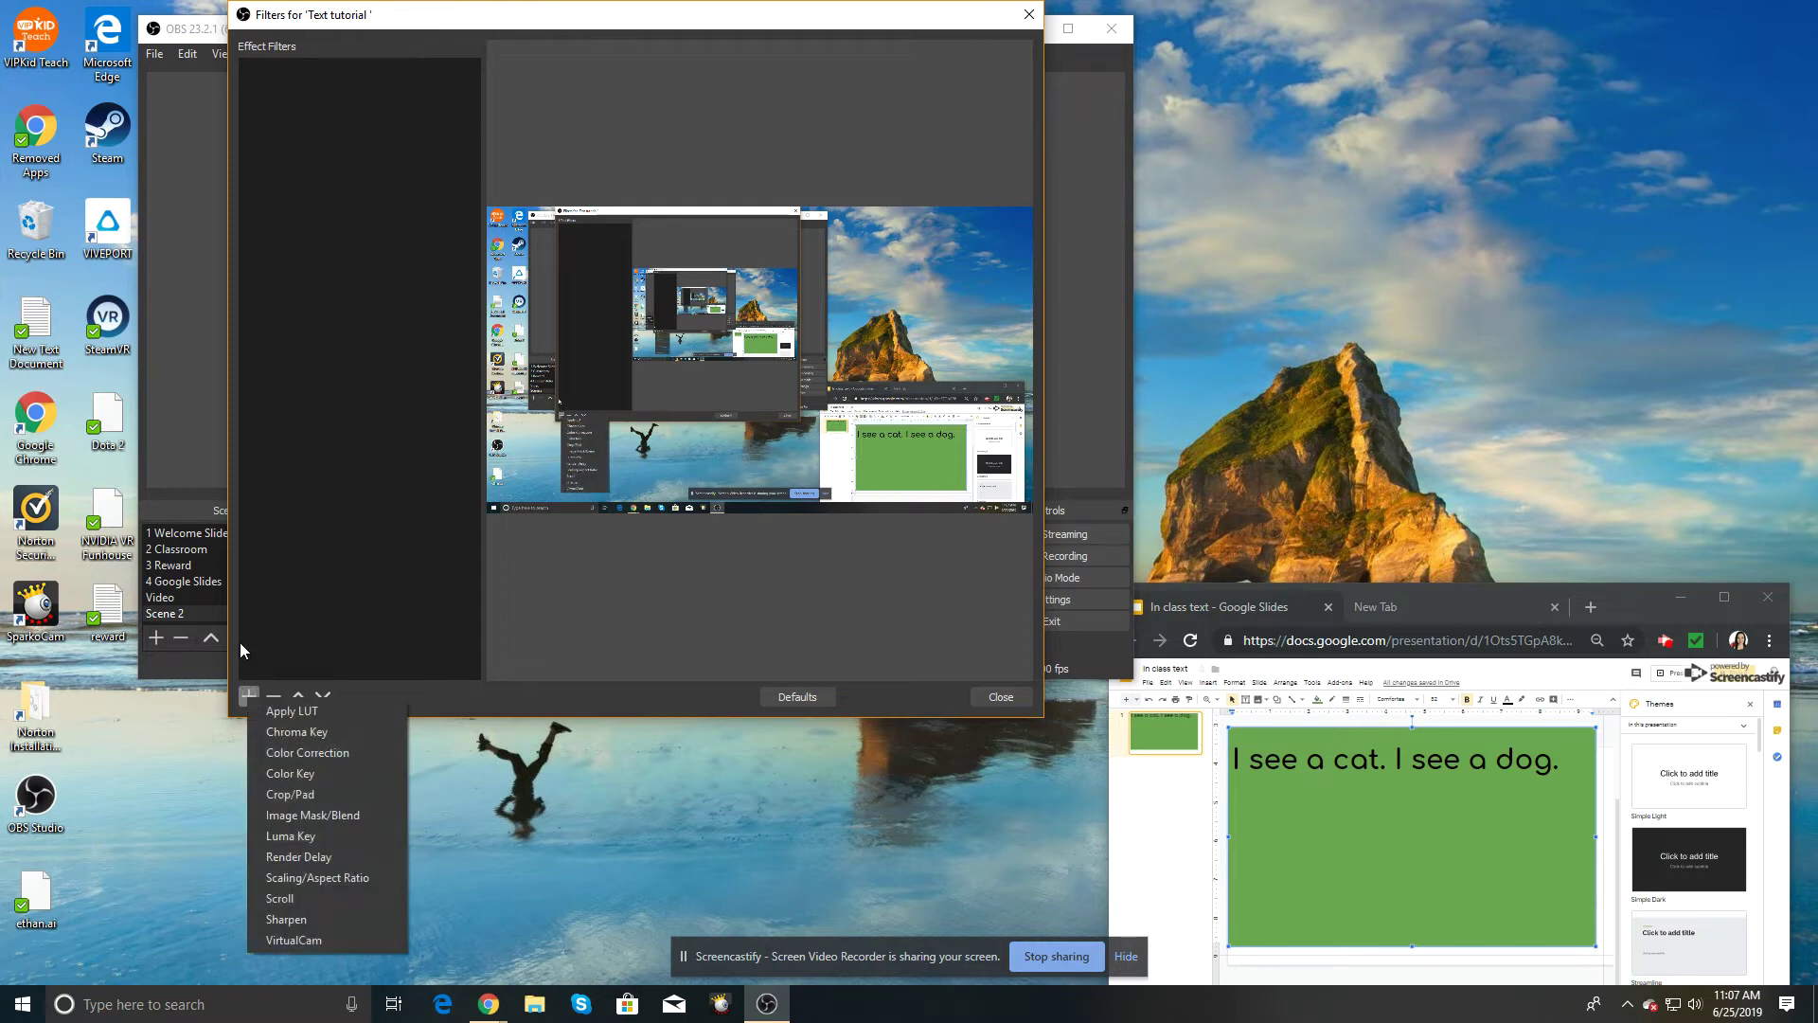
left_click(284, 733)
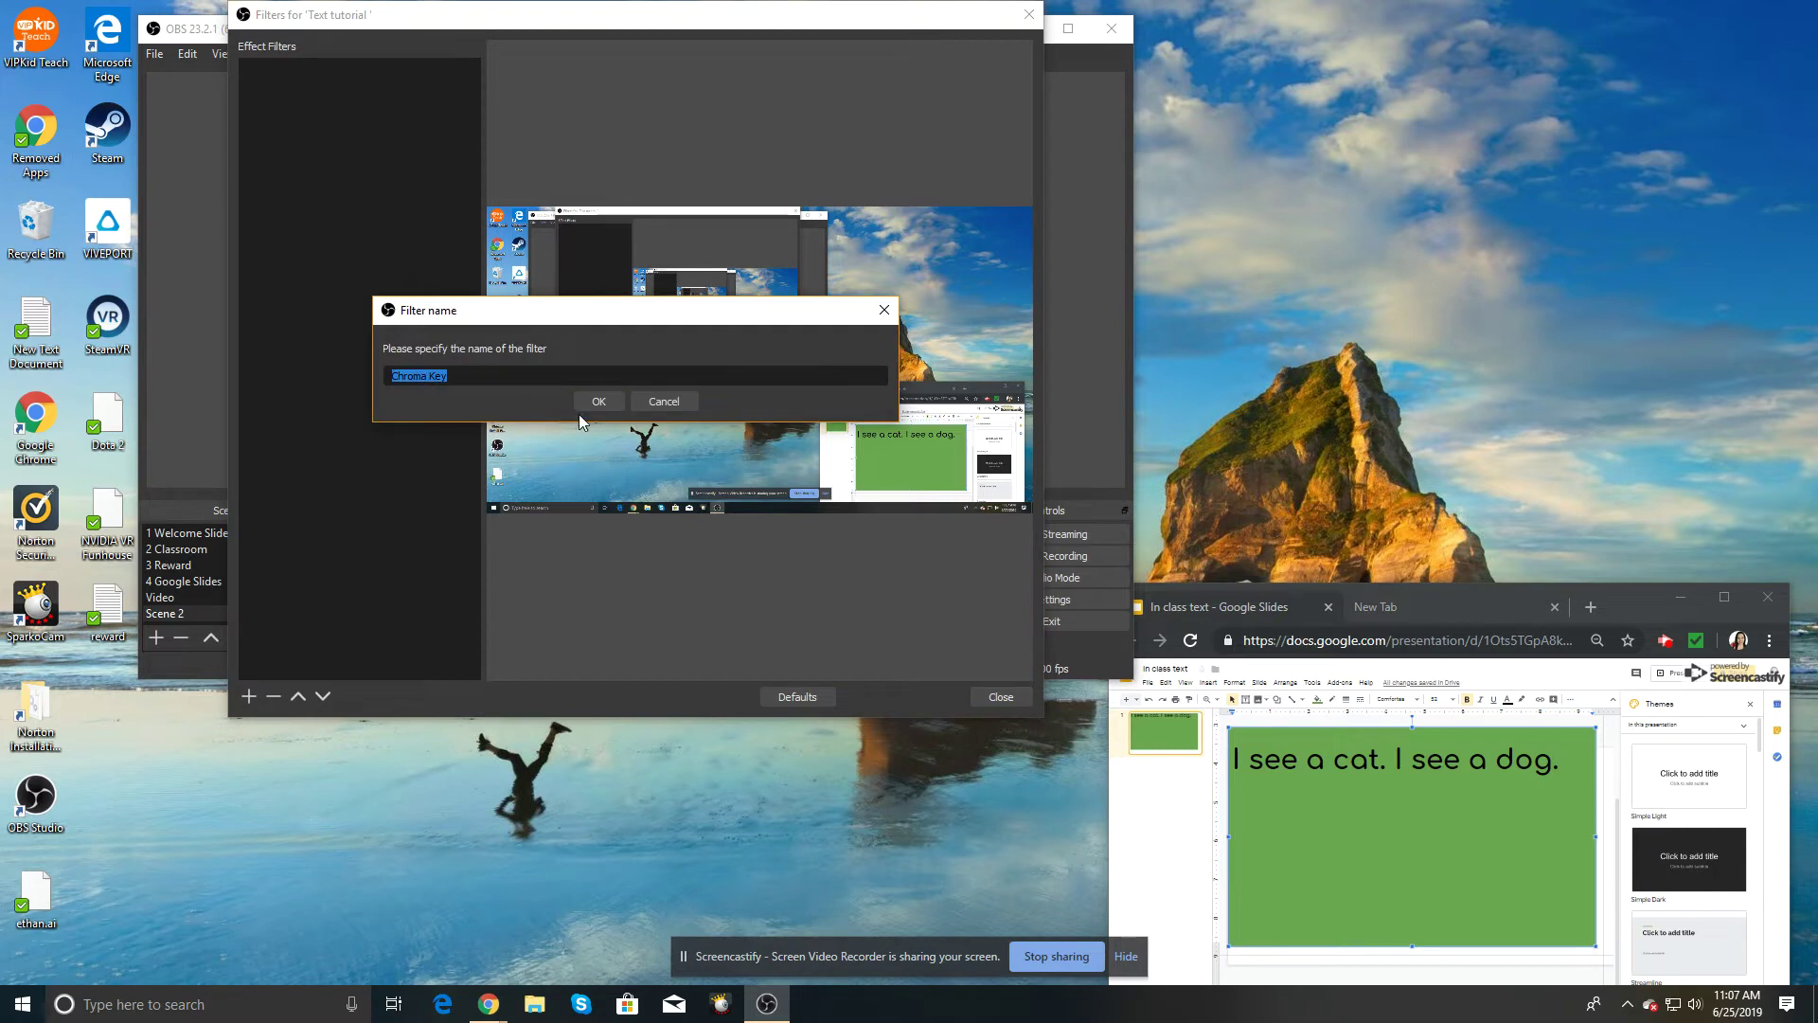
left_click(594, 401)
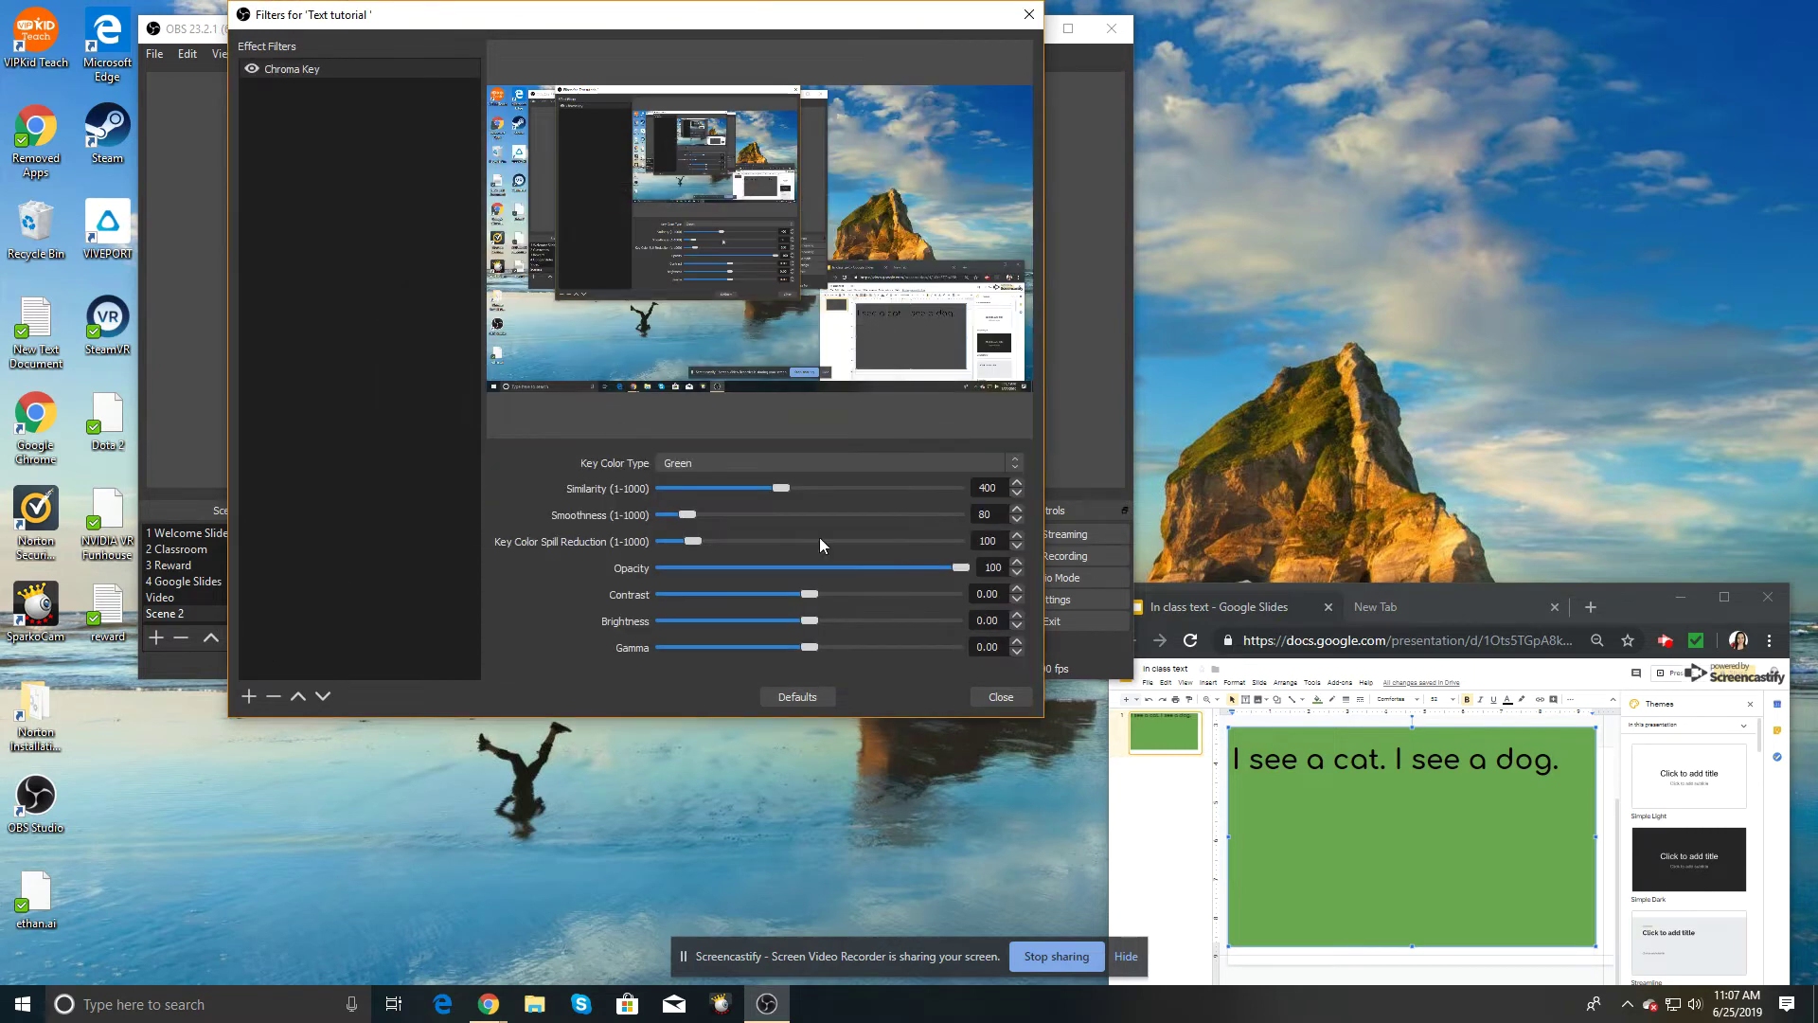
left_click(1008, 697)
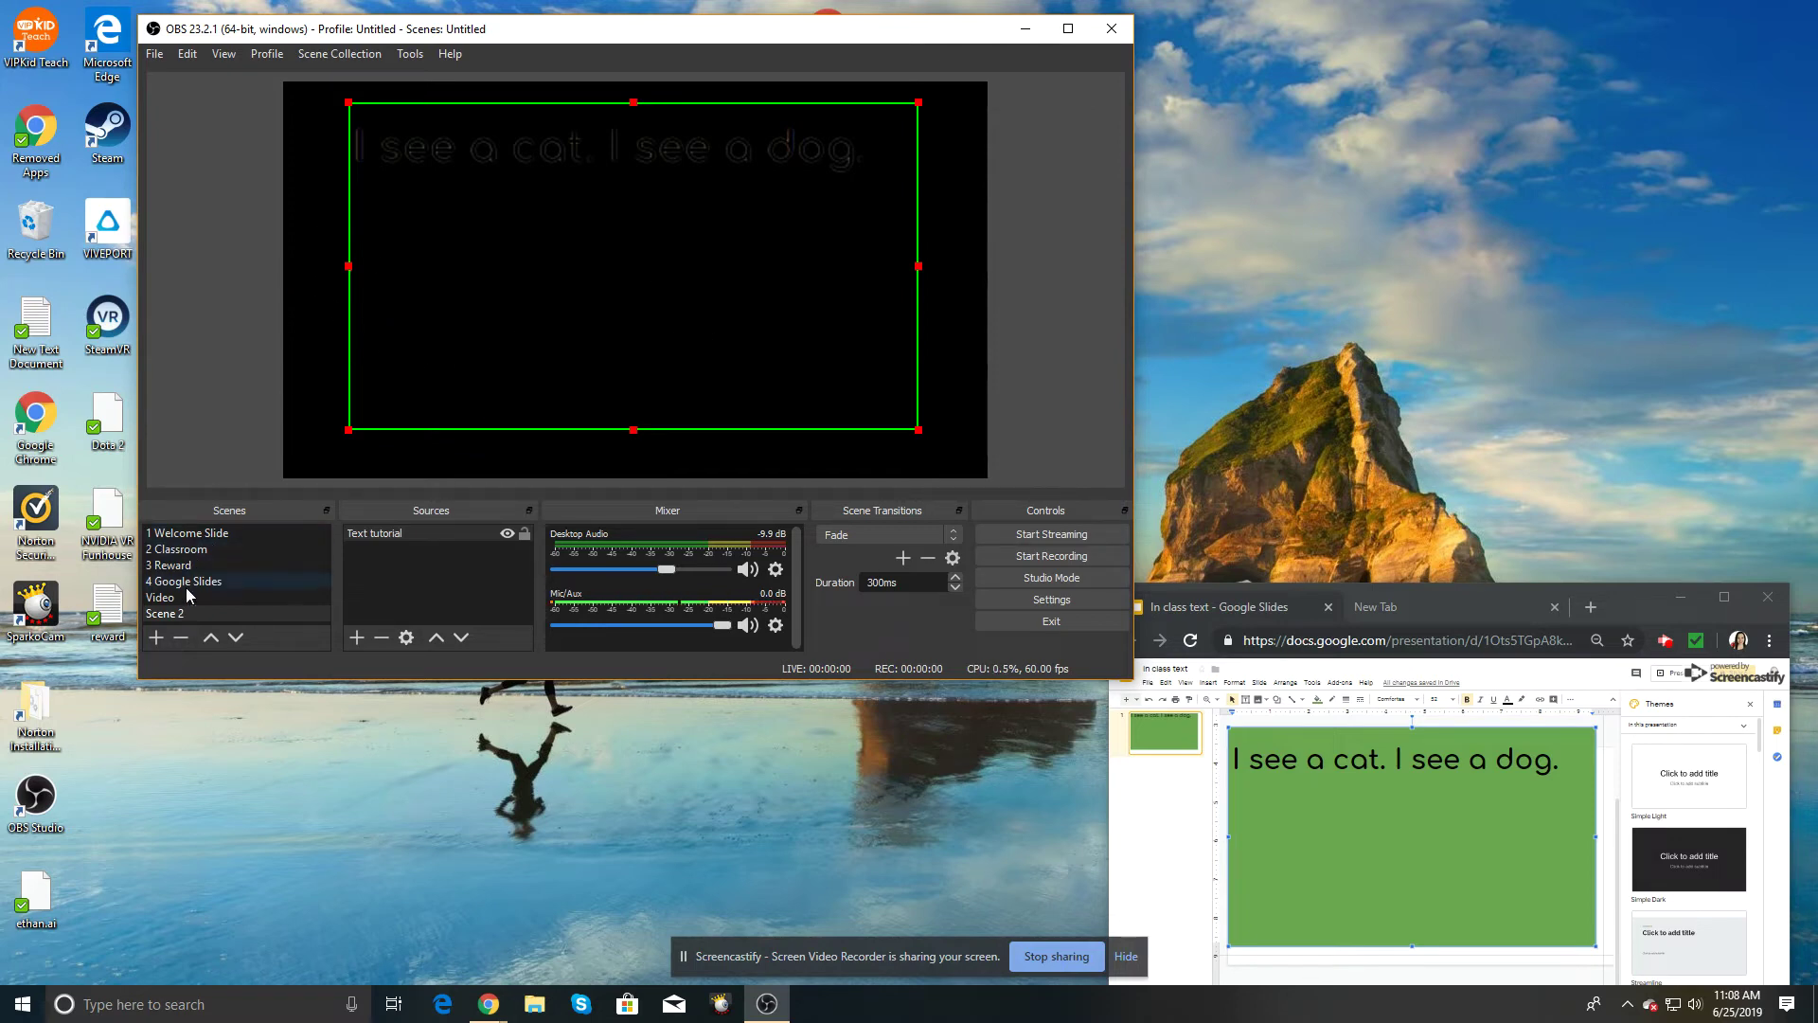
Step: Copy Text tutorial and paste it as a reference into the Video scene, replacing the old text
left_click(415, 534)
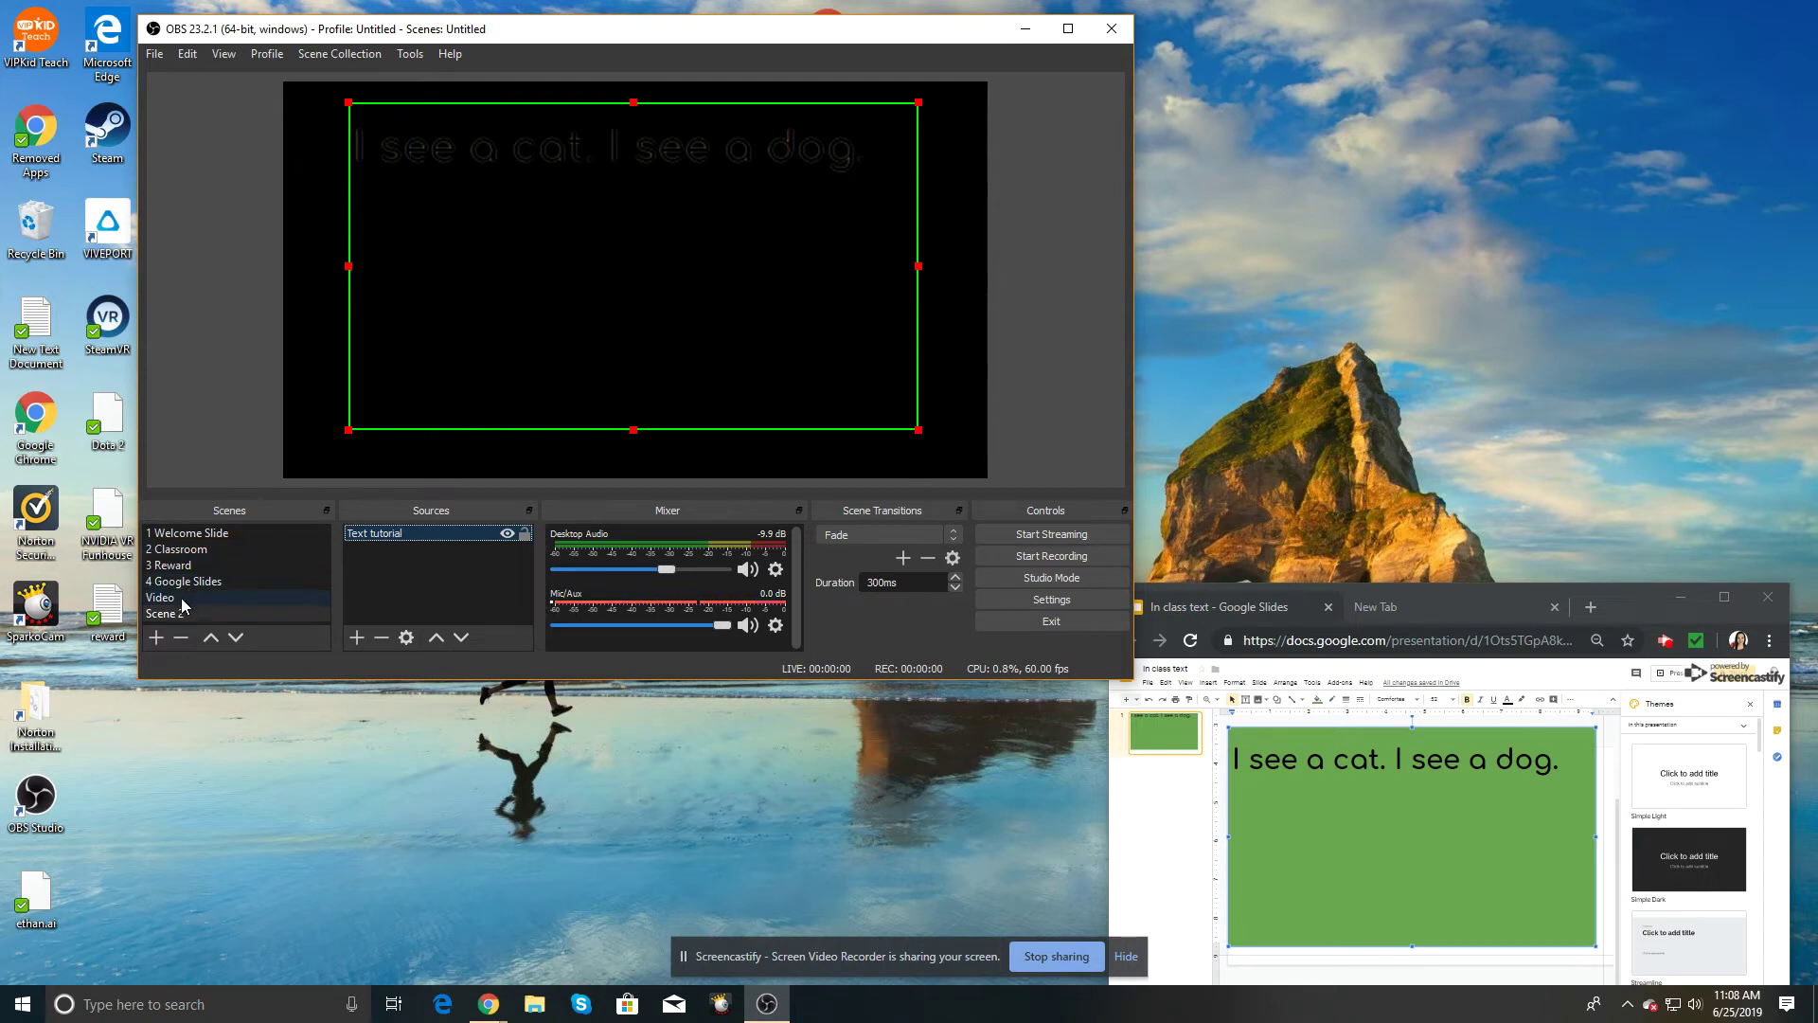
left_click(216, 597)
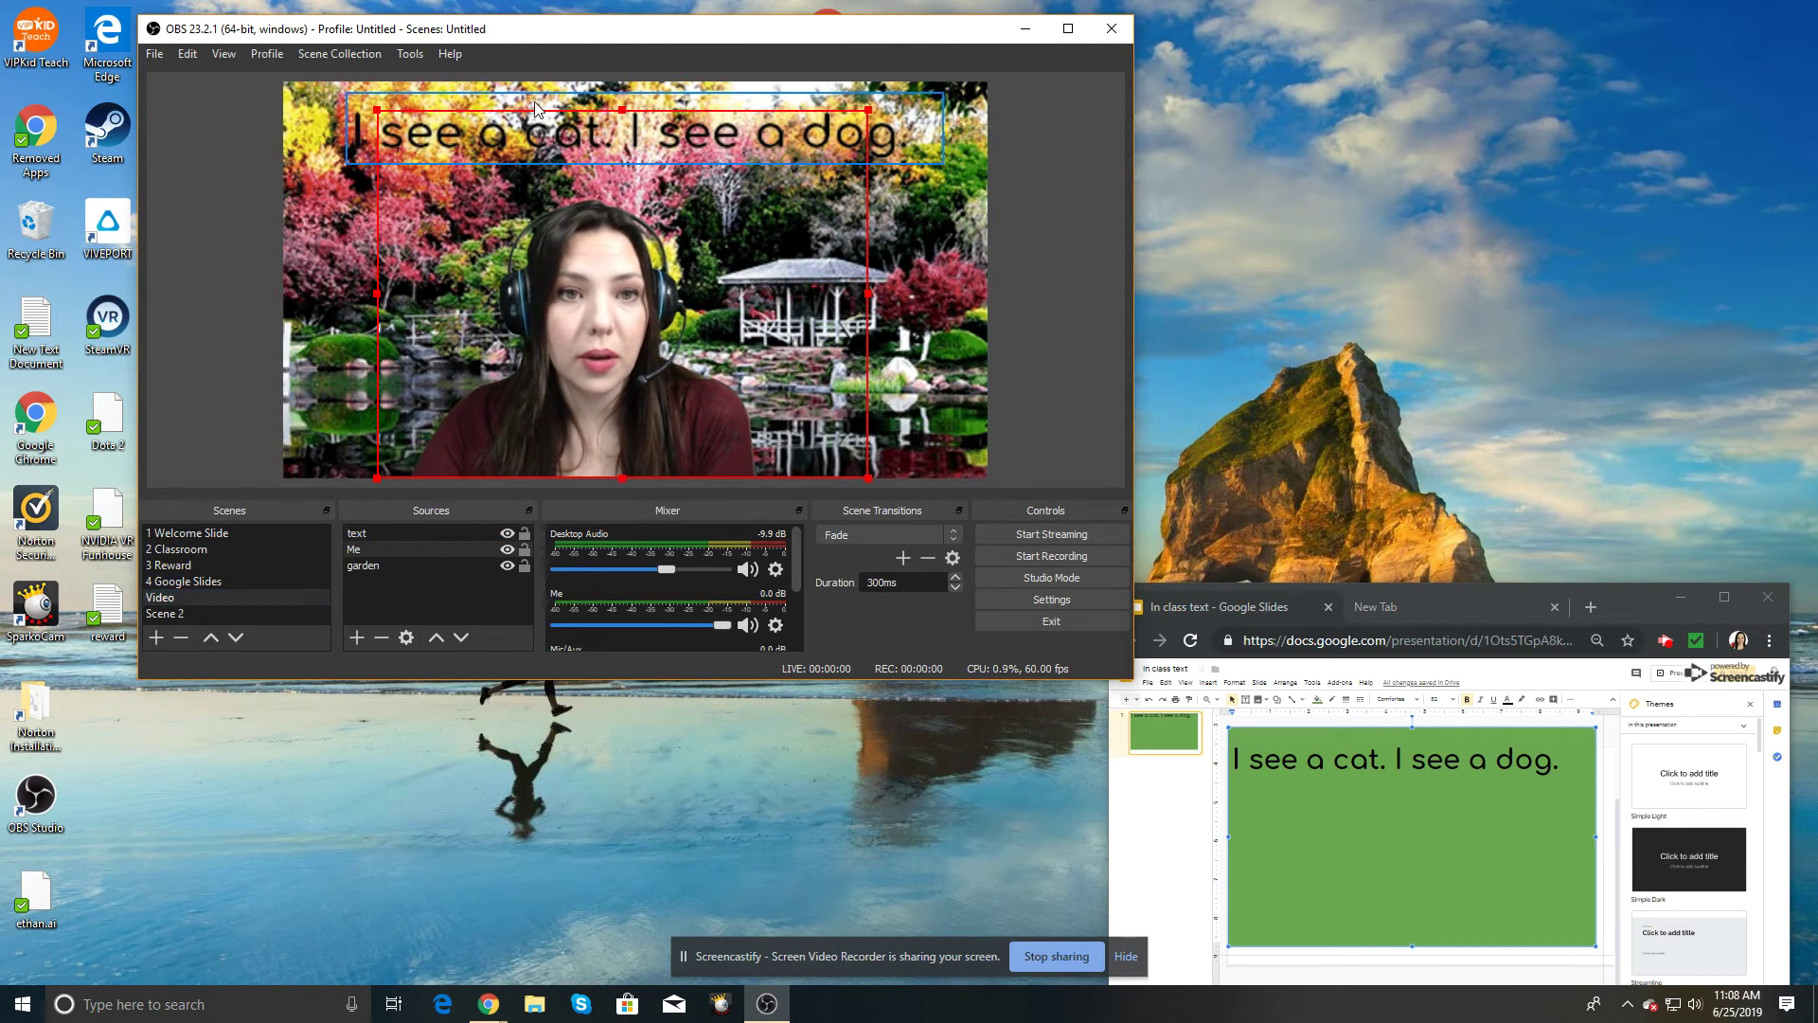
left_click(517, 95)
key("Delete")
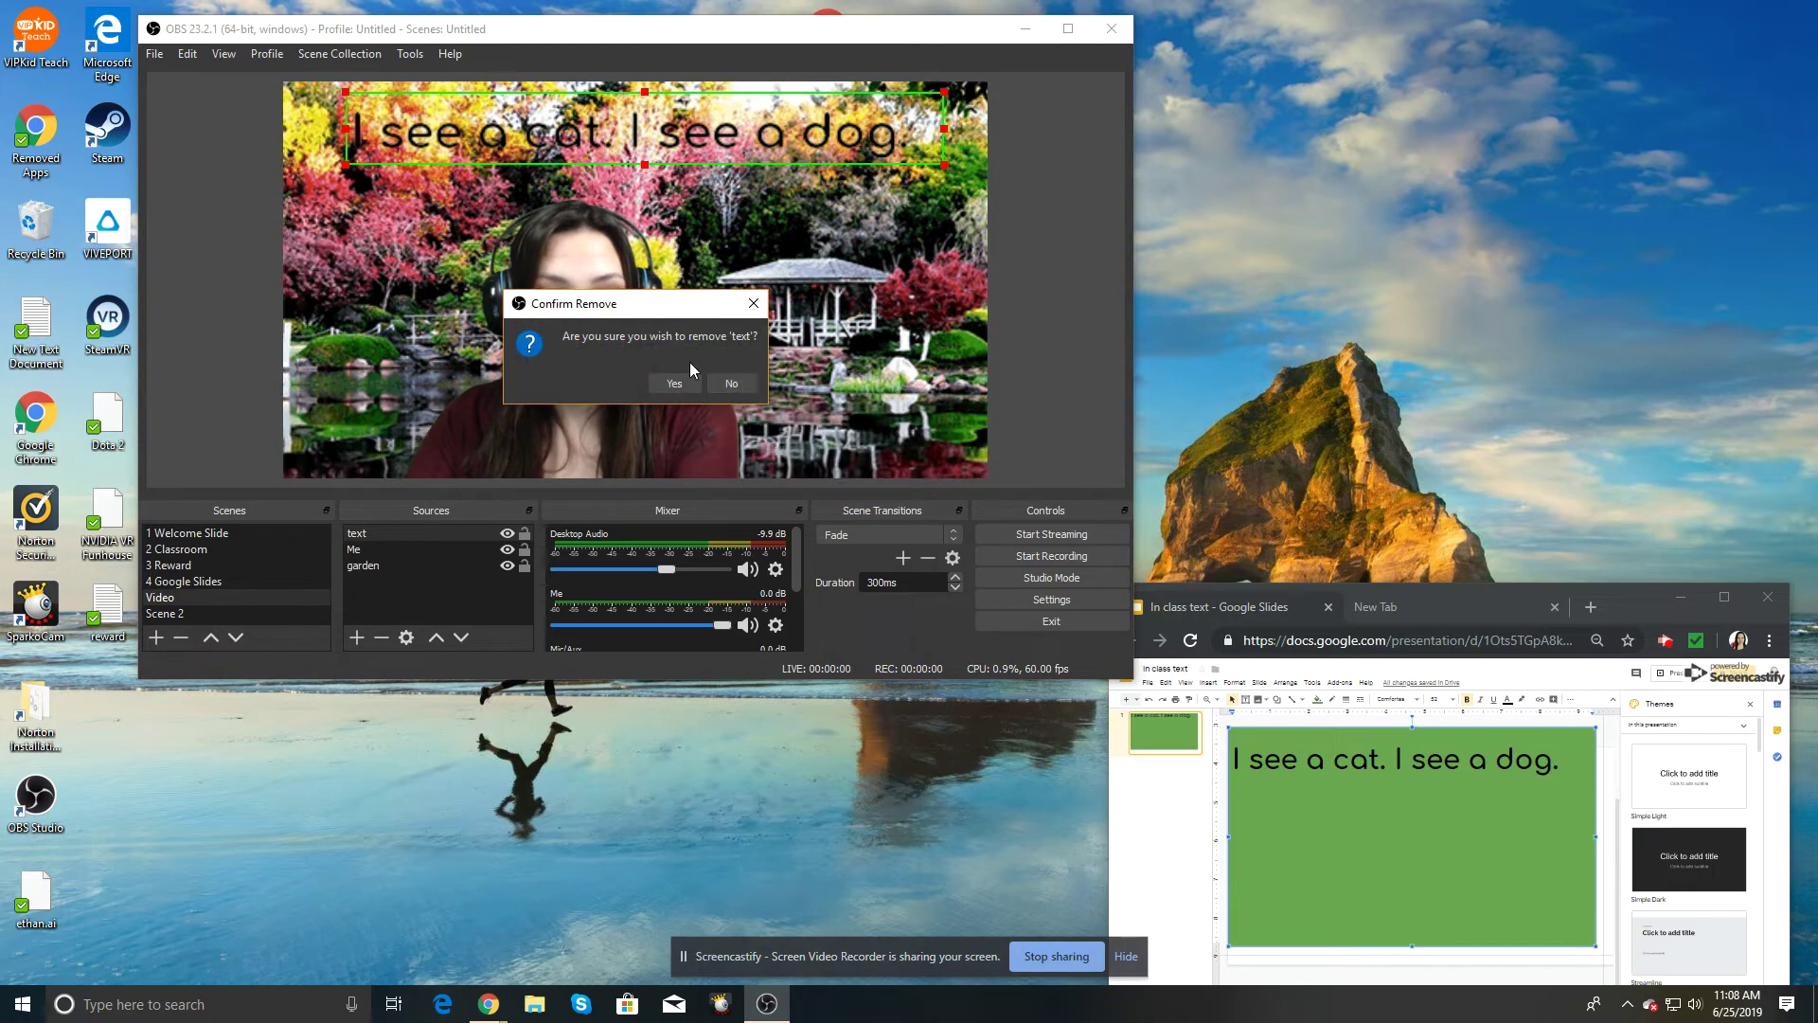
left_click(678, 381)
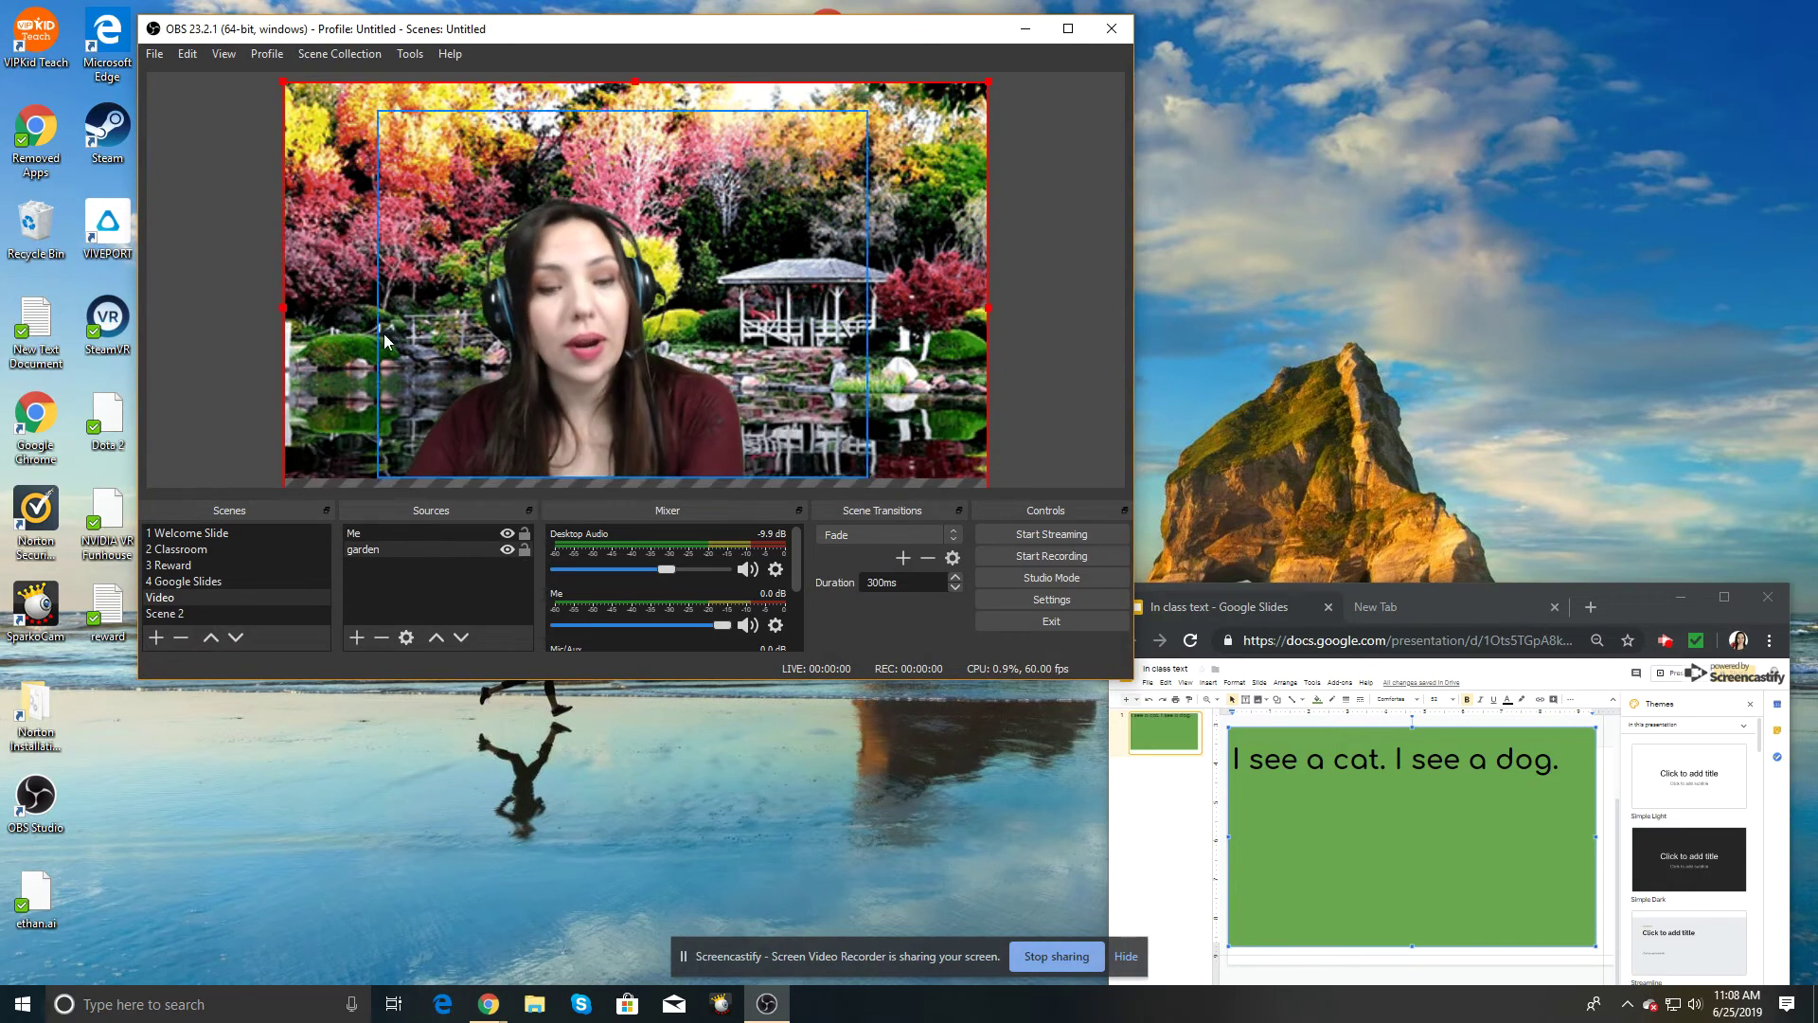
left_click(290, 280)
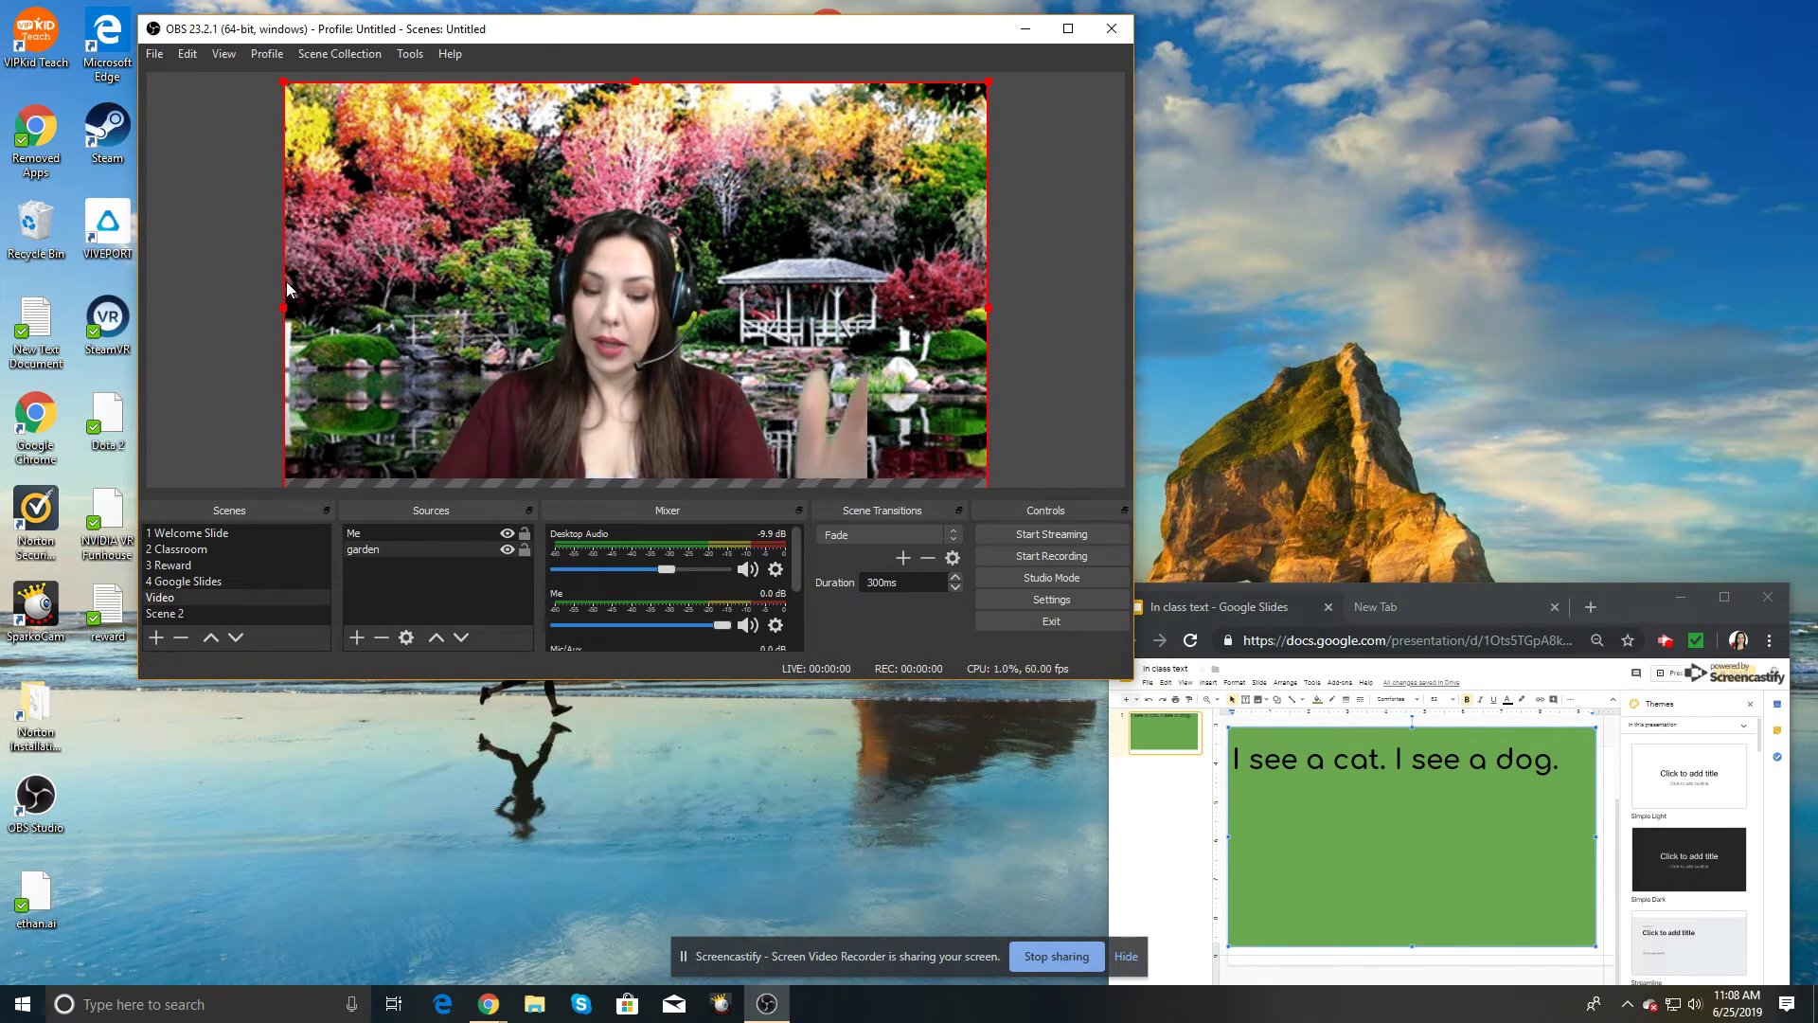
right_click(411, 586)
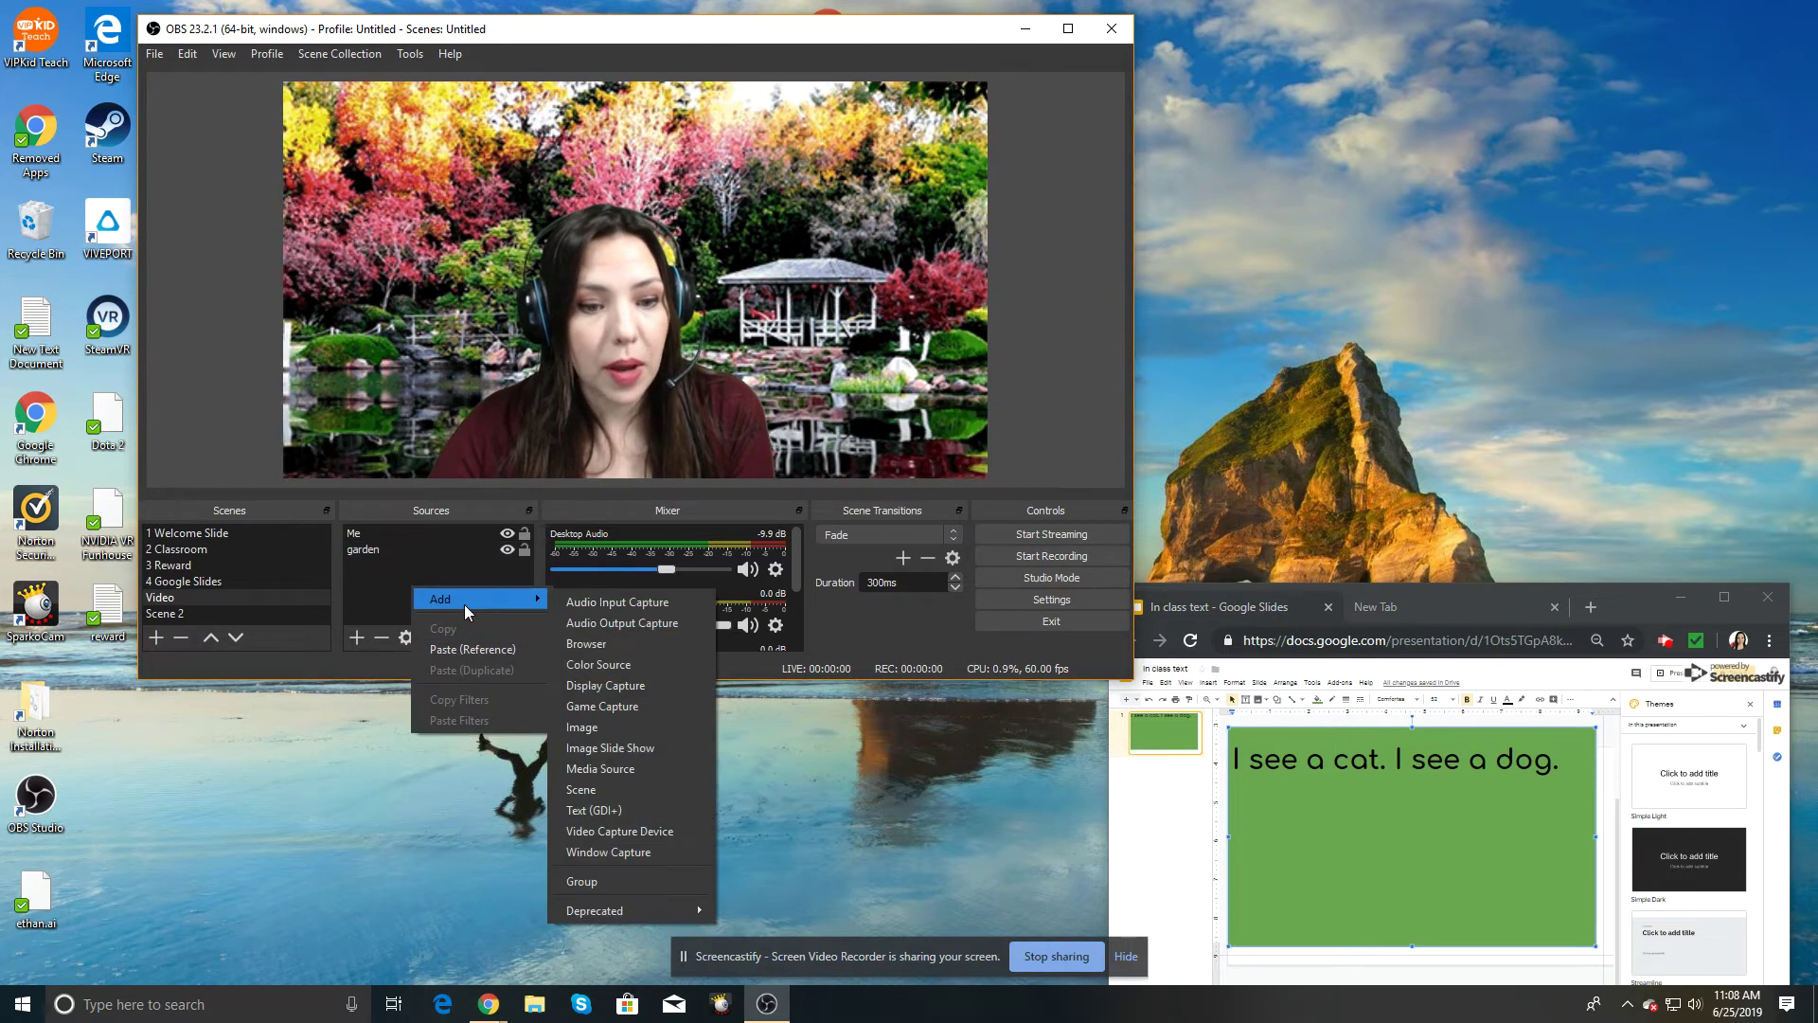
left_click(450, 650)
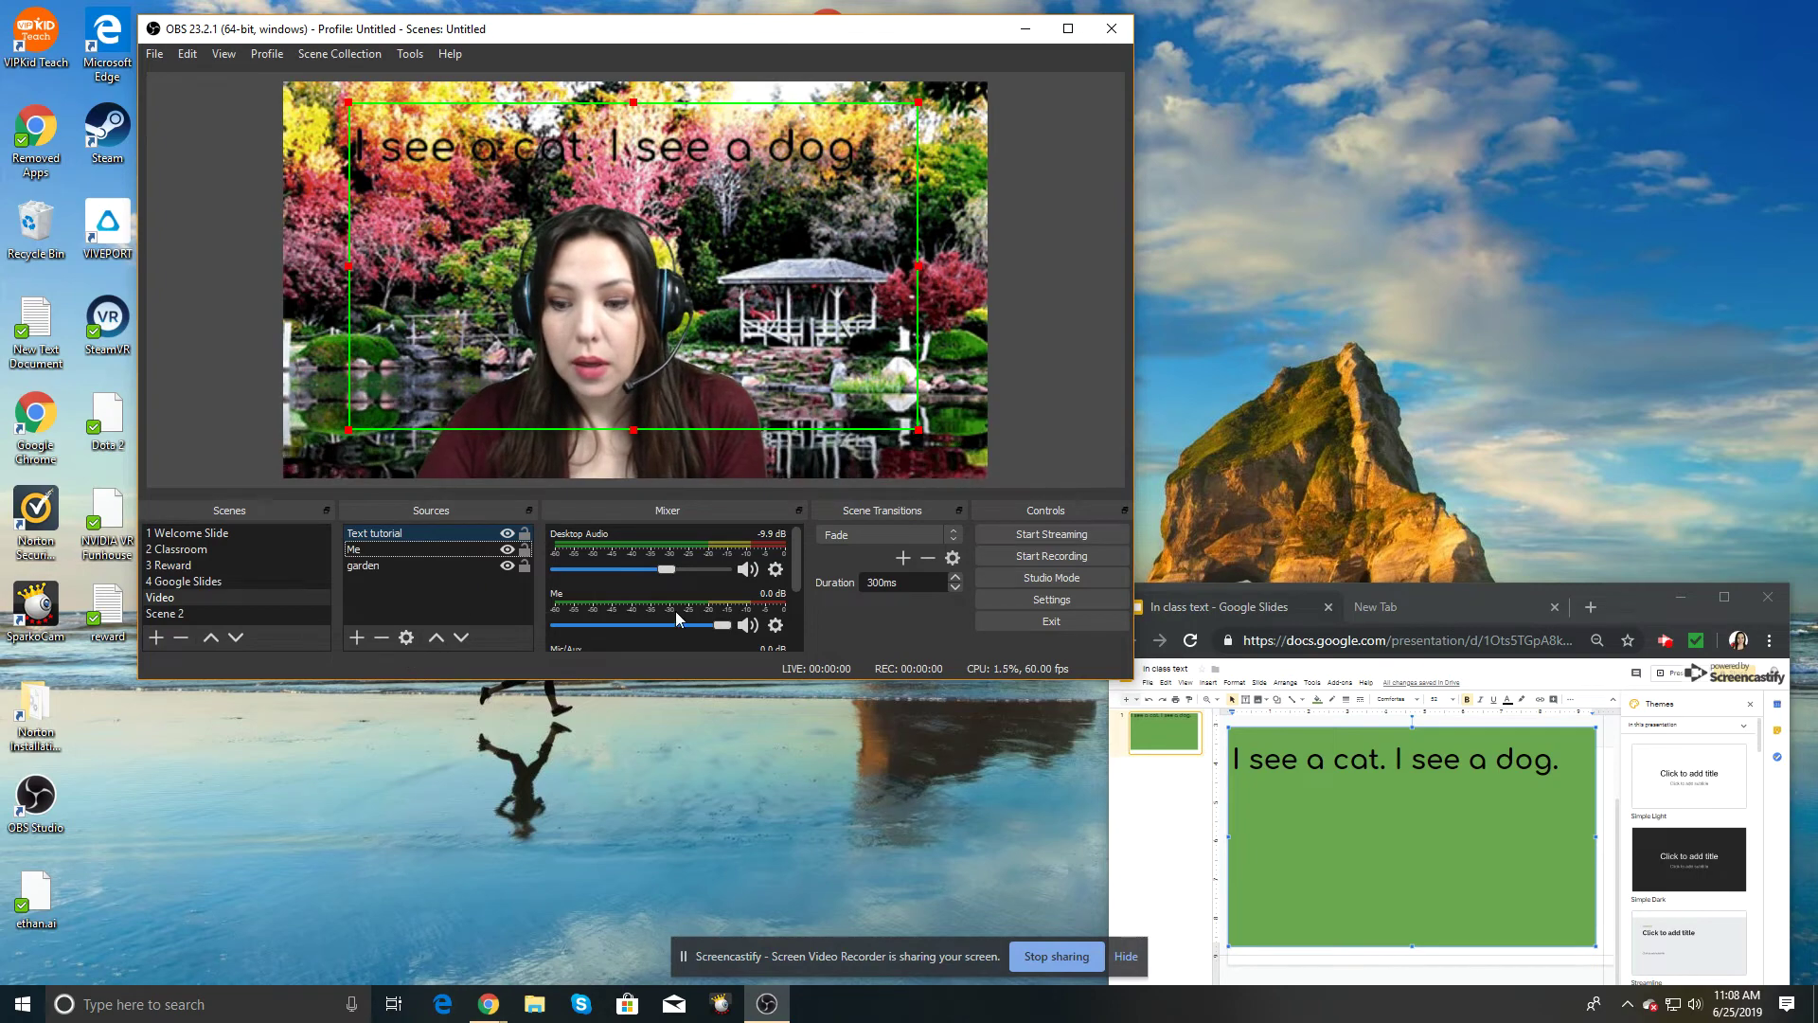
Step: In the 4 Google Slides scene, replace text 2 with a Text tutorial reference, then select the slide text
left_click(214, 581)
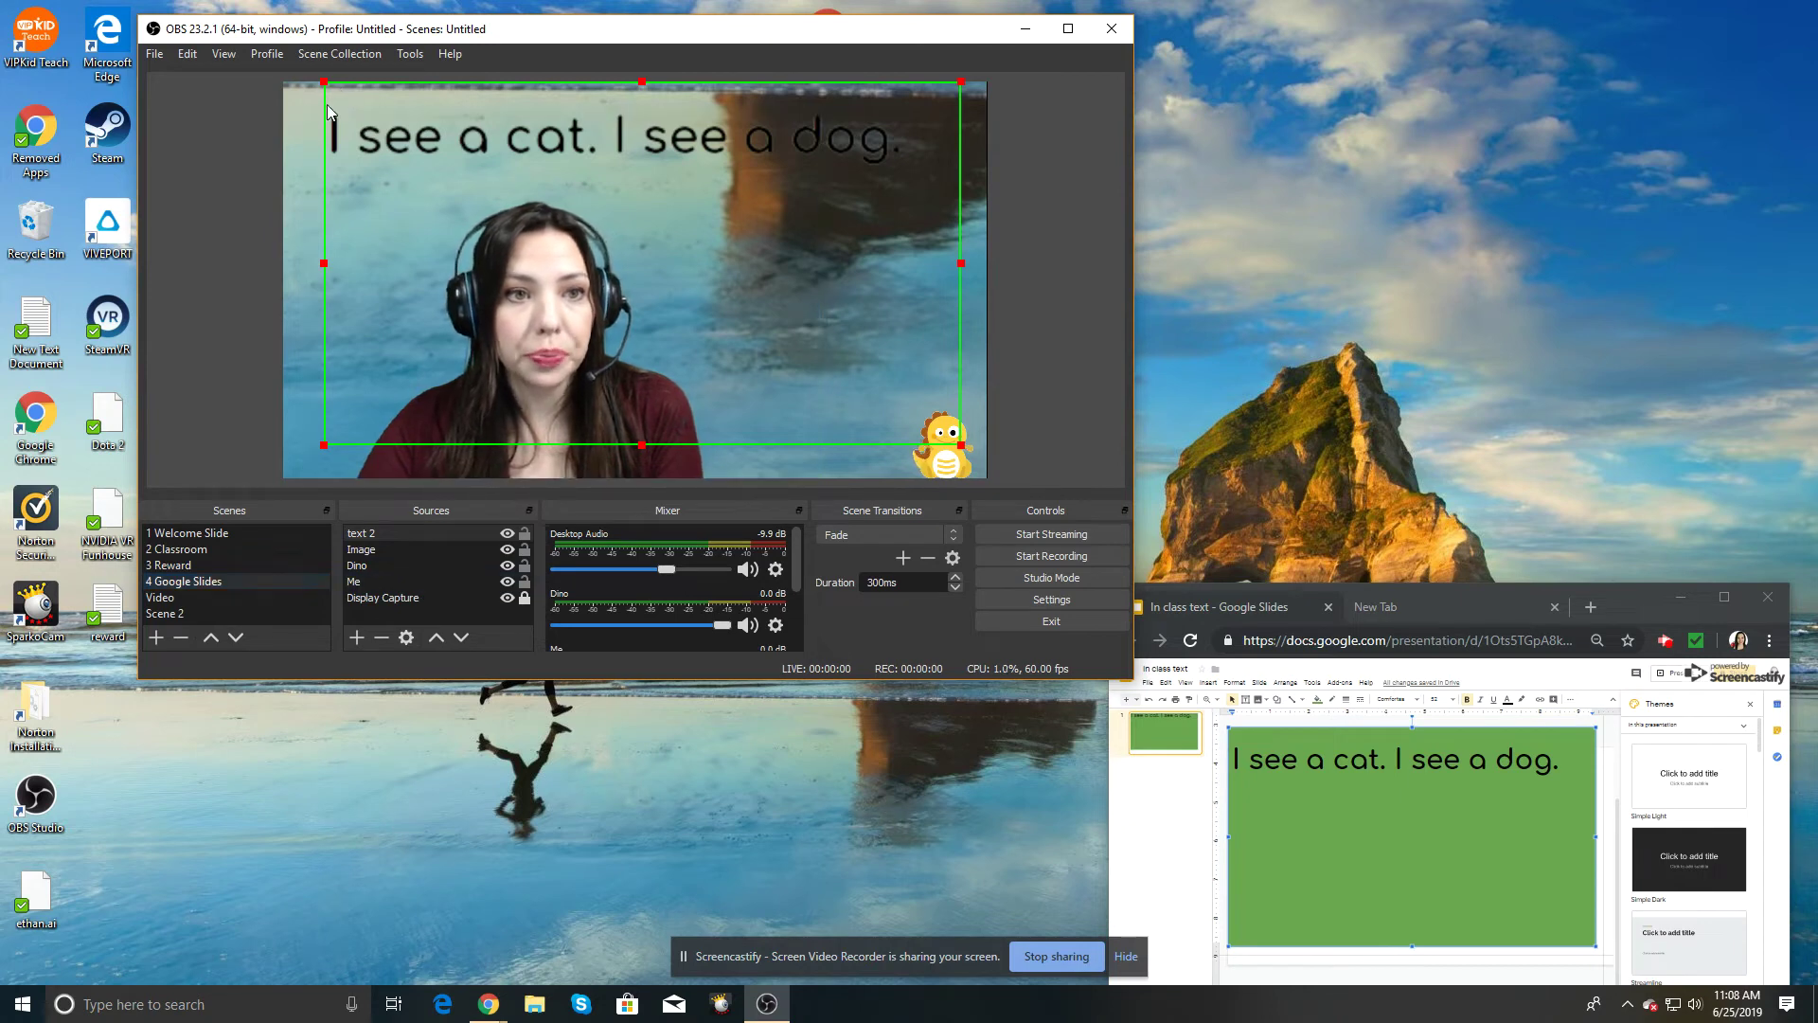
key("Delete")
left_click(674, 381)
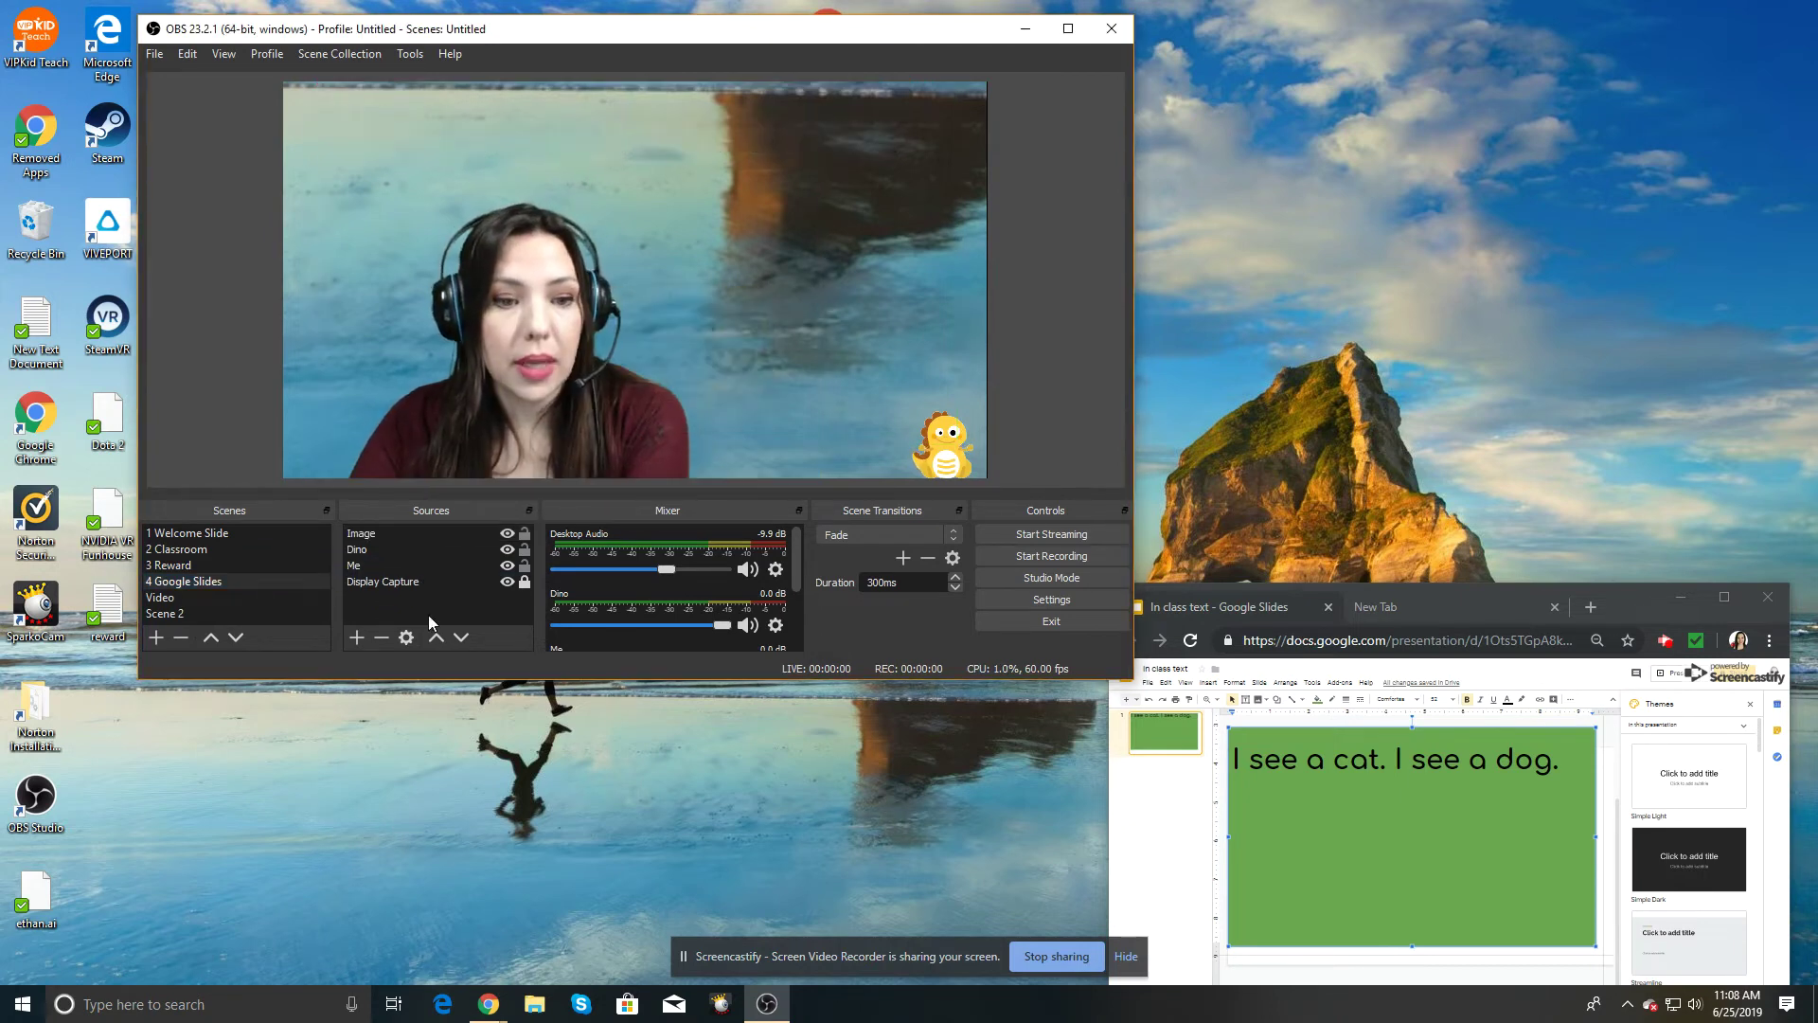
right_click(361, 608)
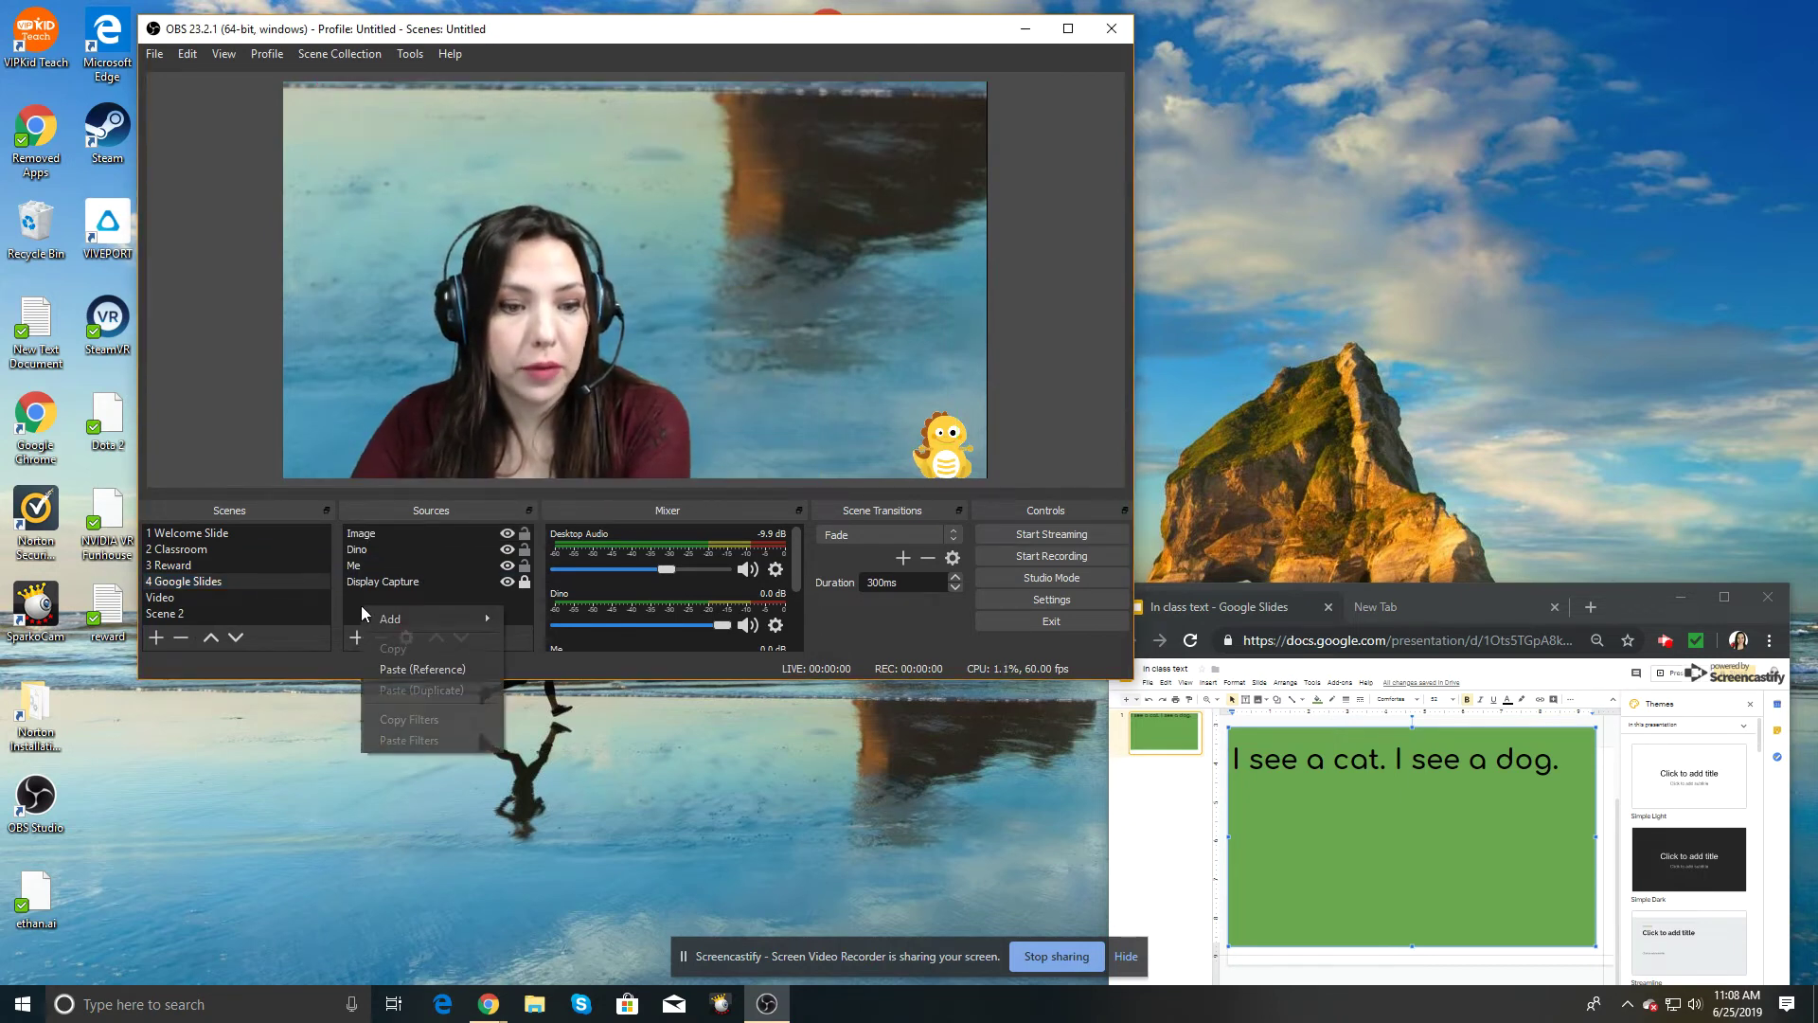
left_click(428, 668)
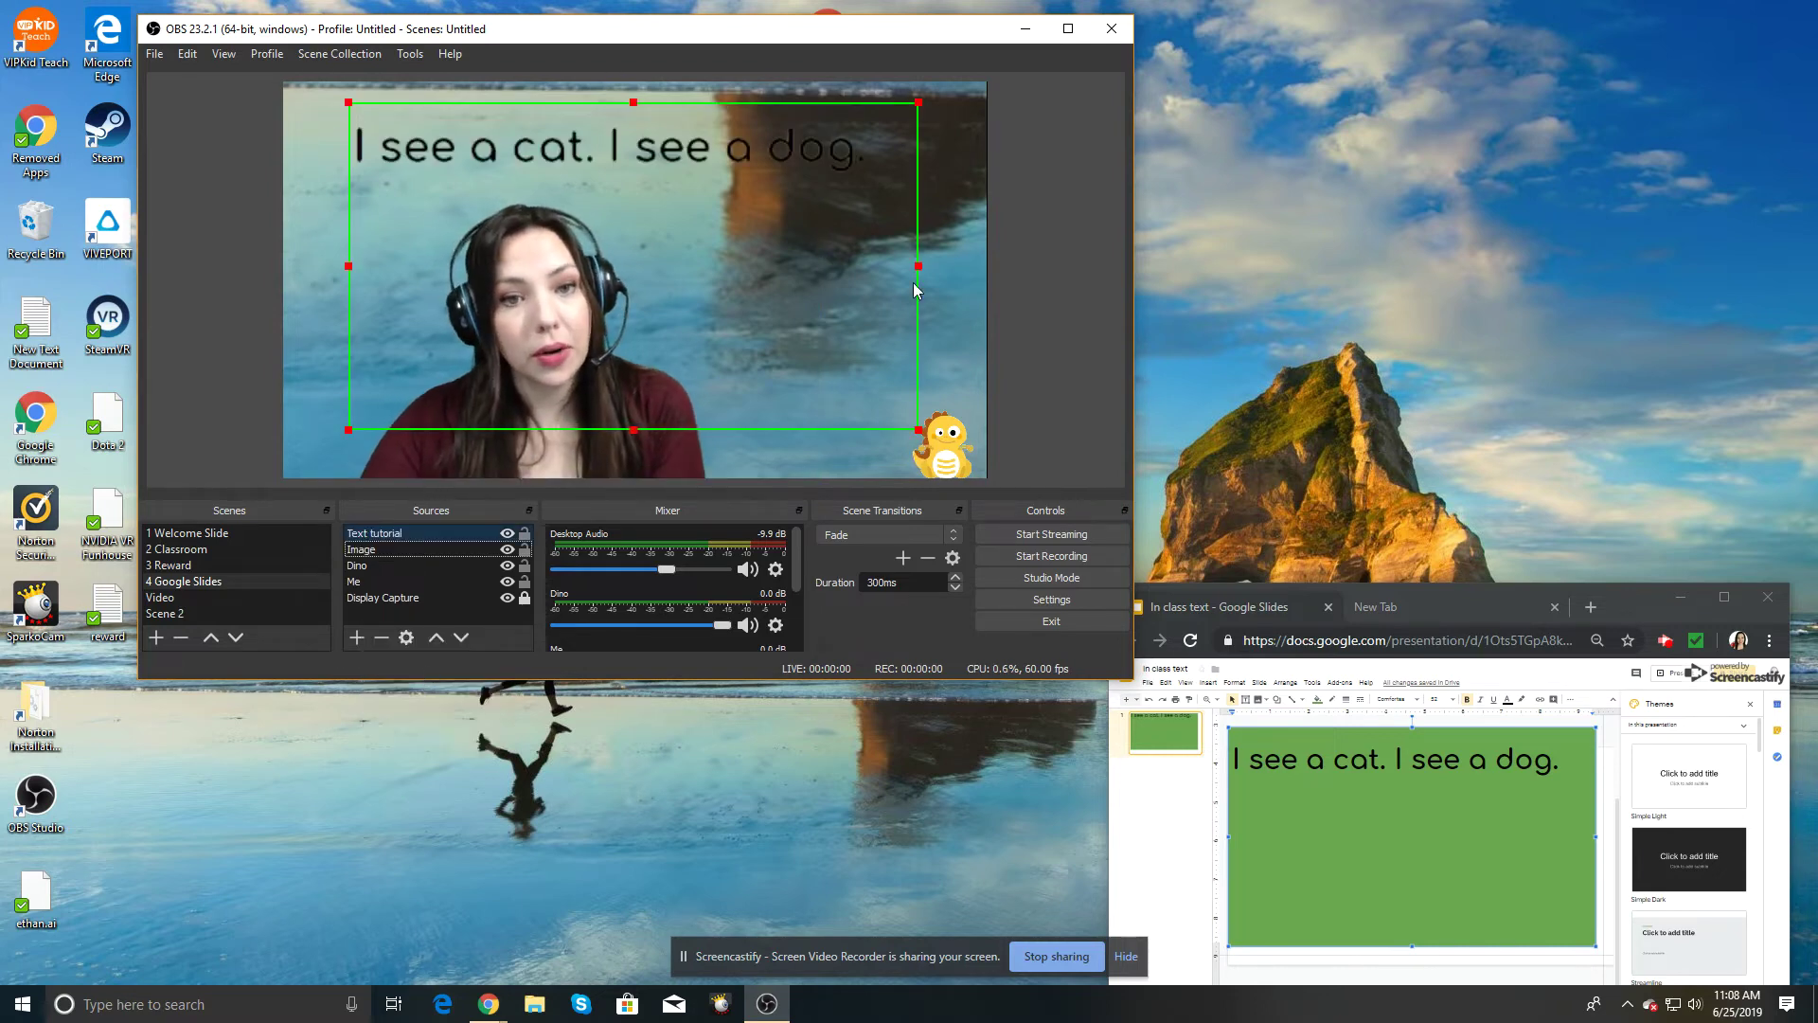
left_click(1557, 770)
key("ctrl+a")
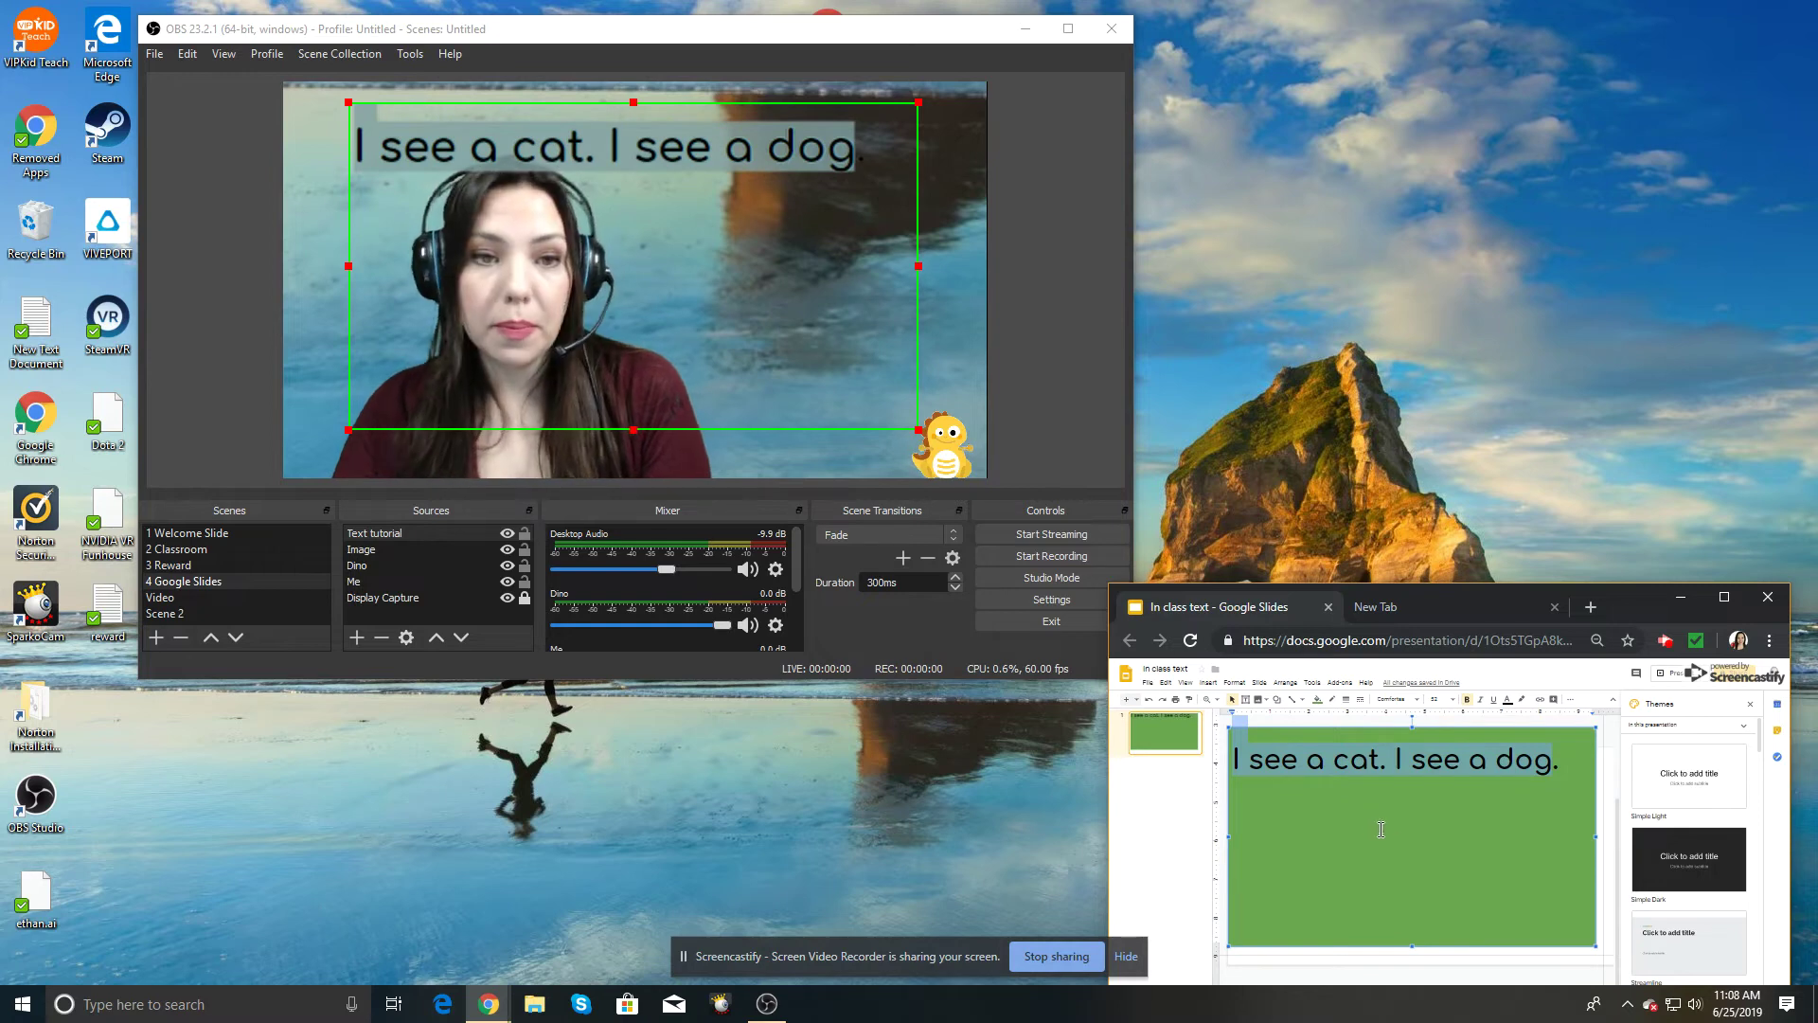
Step: Replace the slide's sentence with 'Happy Teaching!' and return to the OBS window
key("Right")
key("Return")
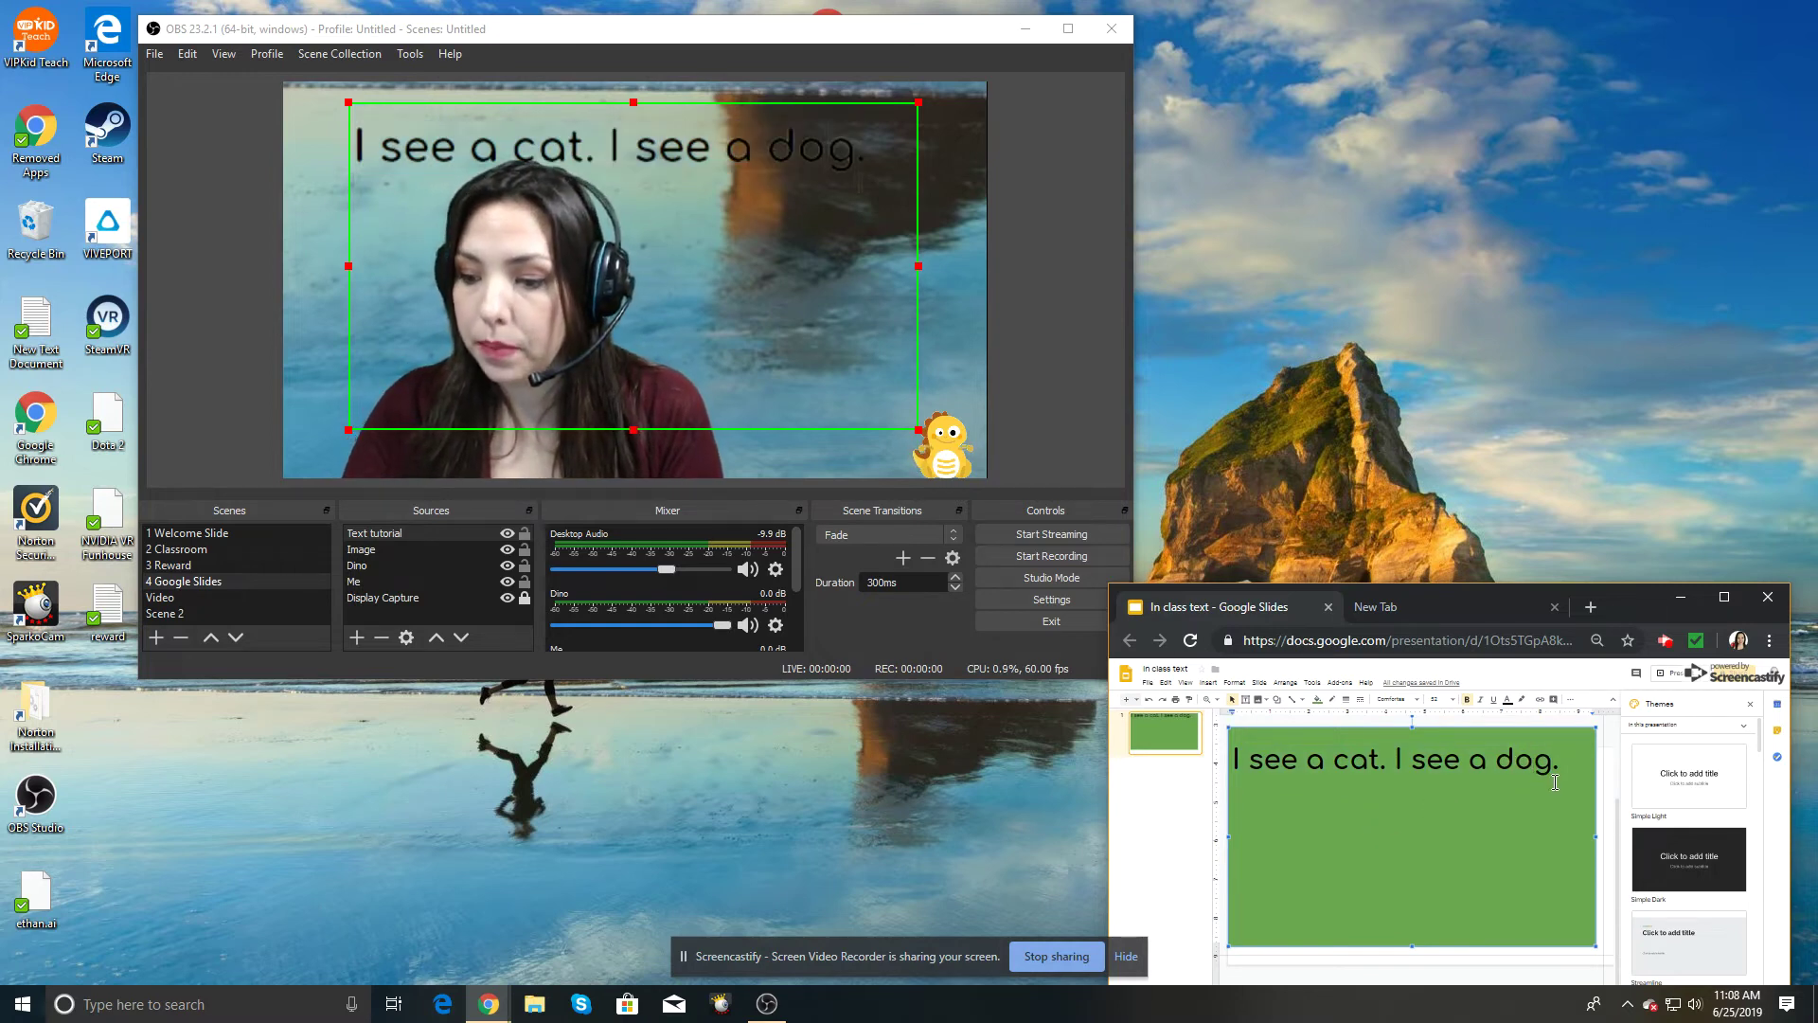
key("shift+Left")
left_click_drag(1553, 763, 1267, 770)
key("BackSpace")
key("BackSpace")
key("BackSpace")
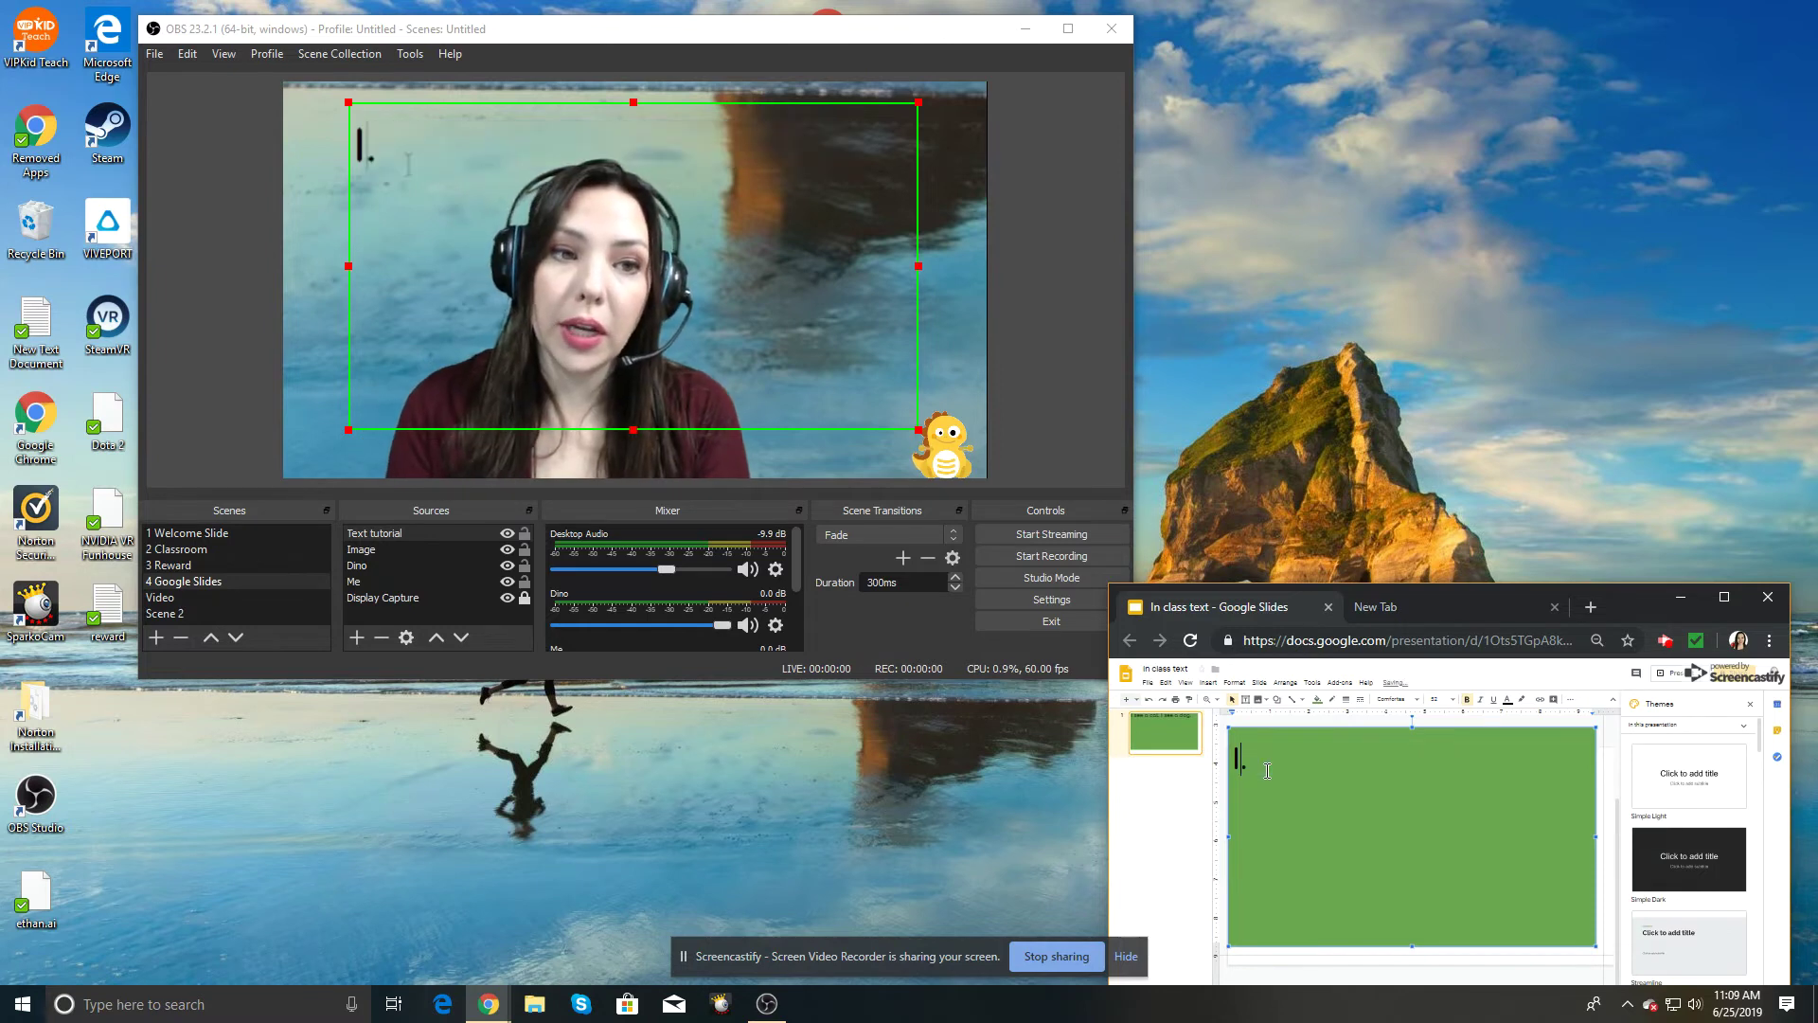
key("BackSpace")
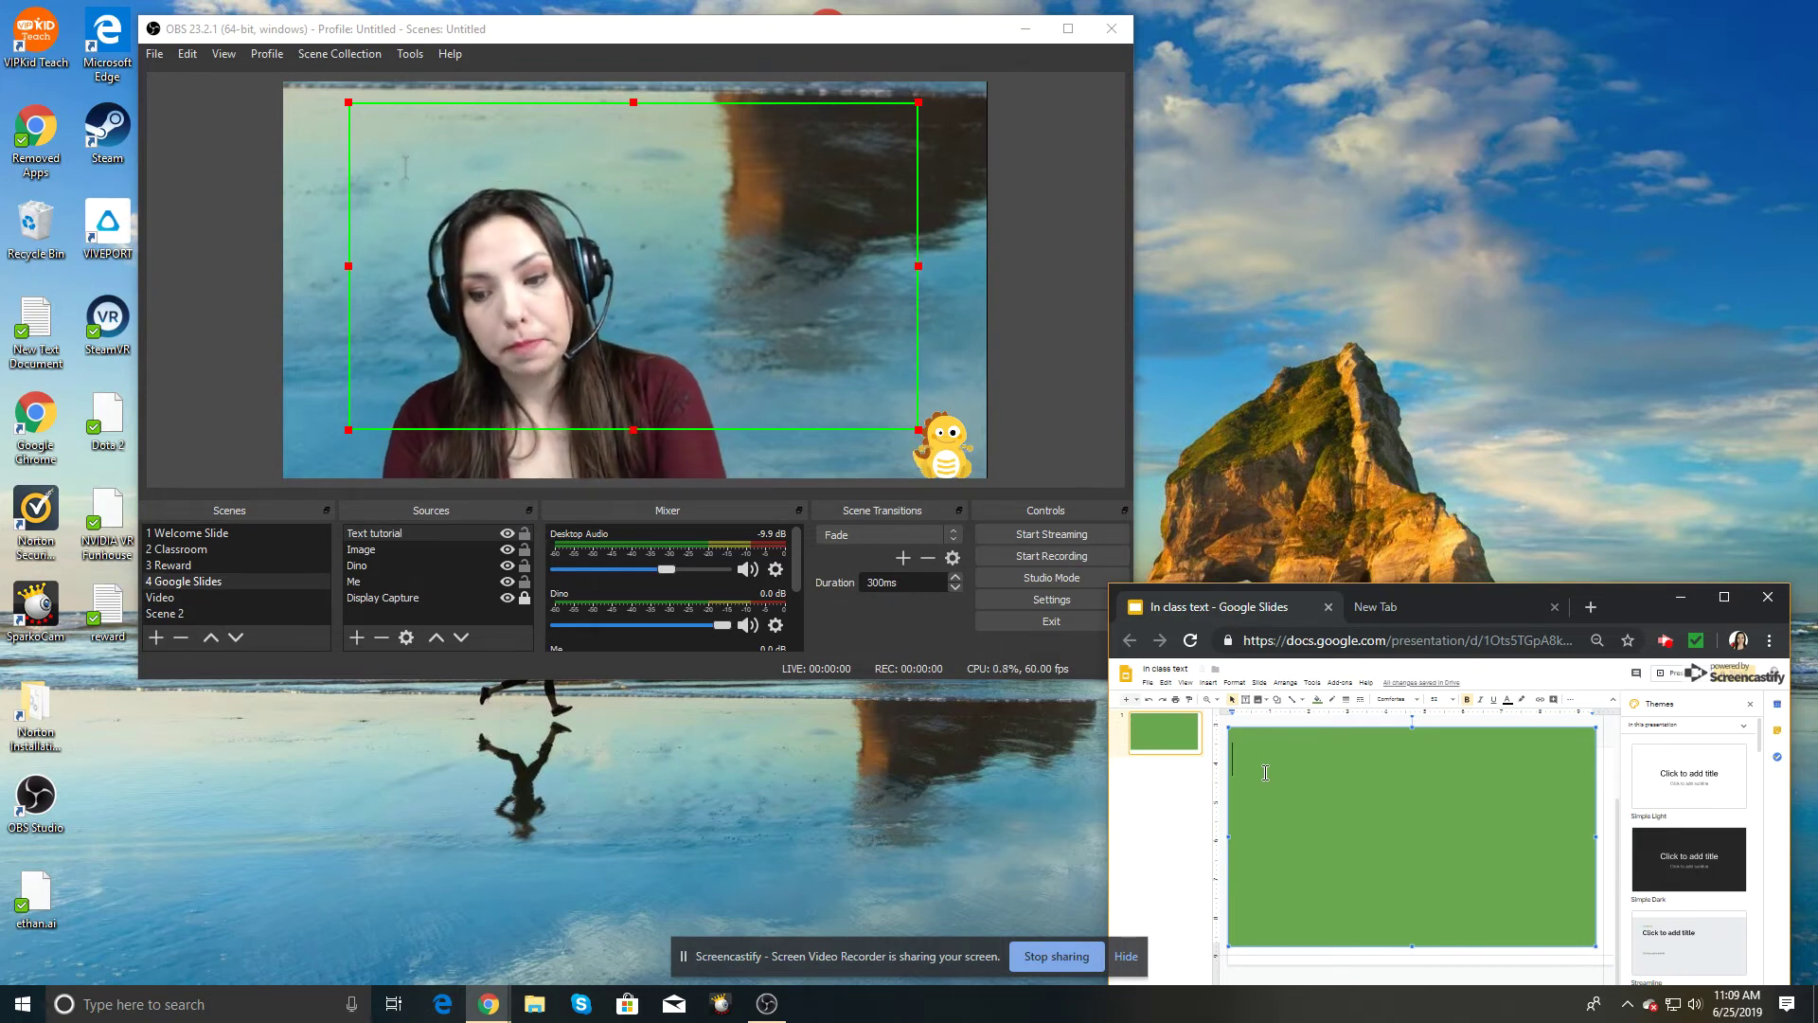
type("Happ")
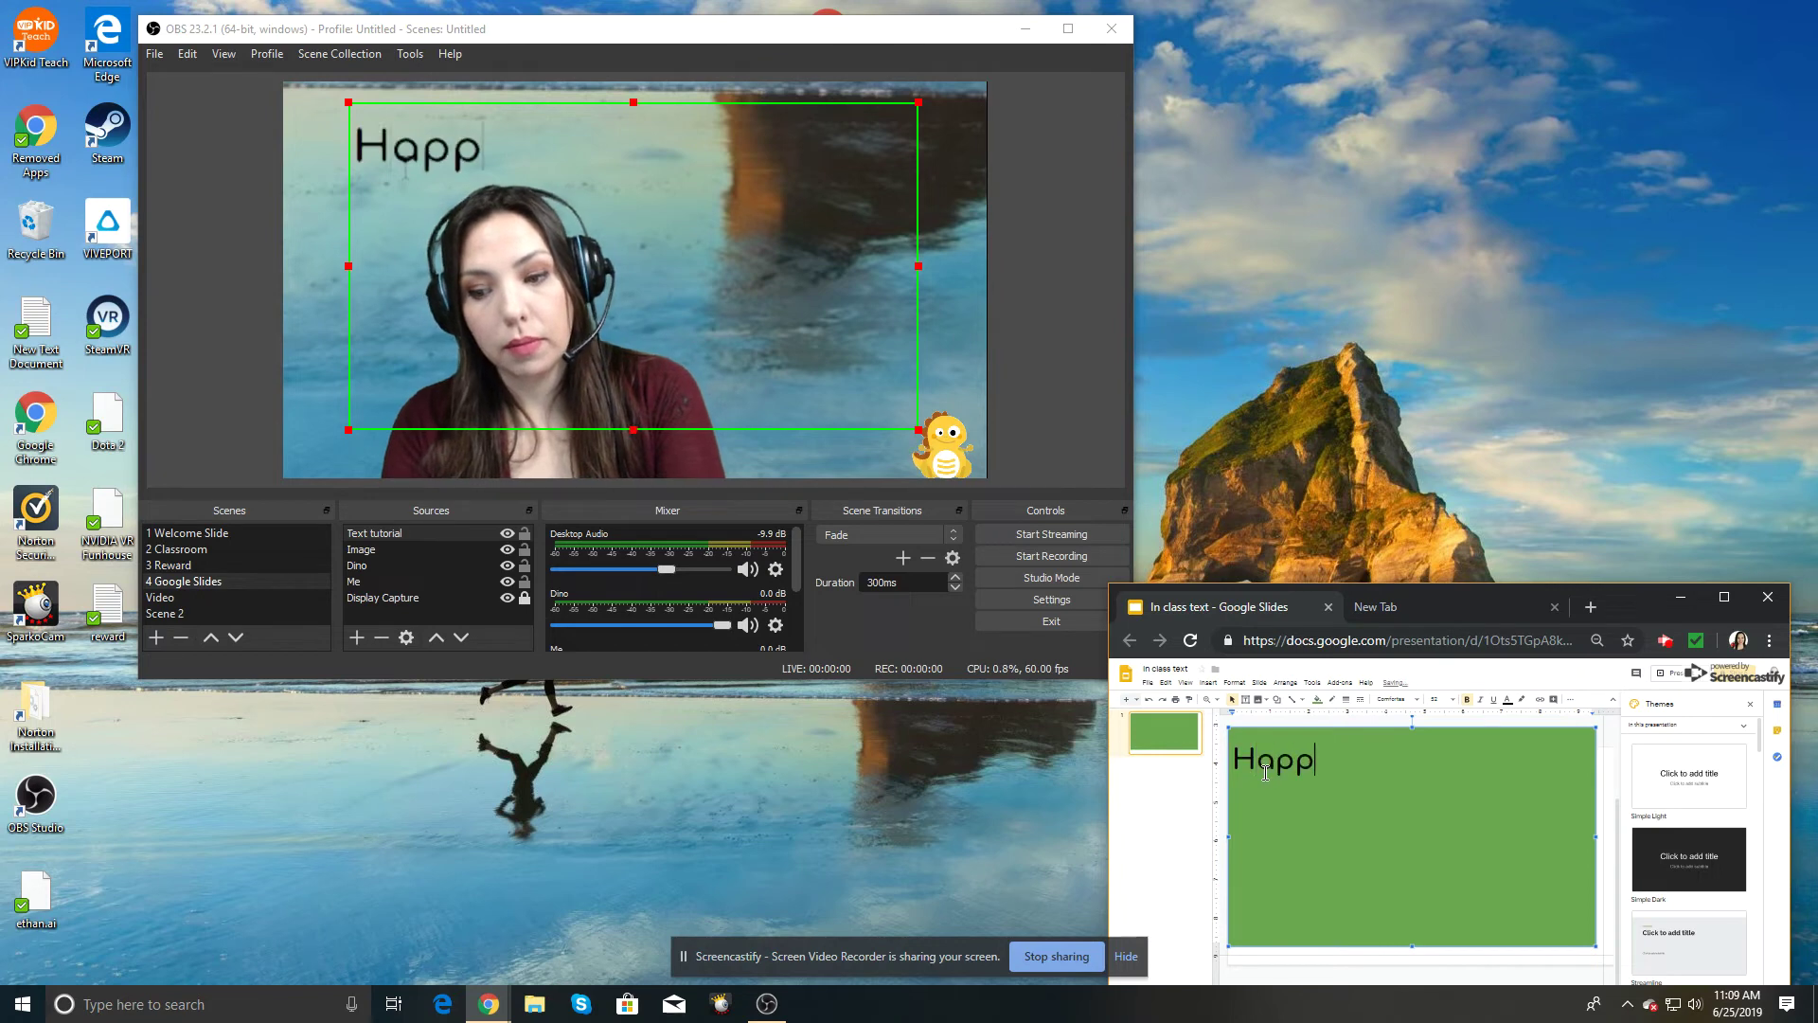
type("y Teaching!")
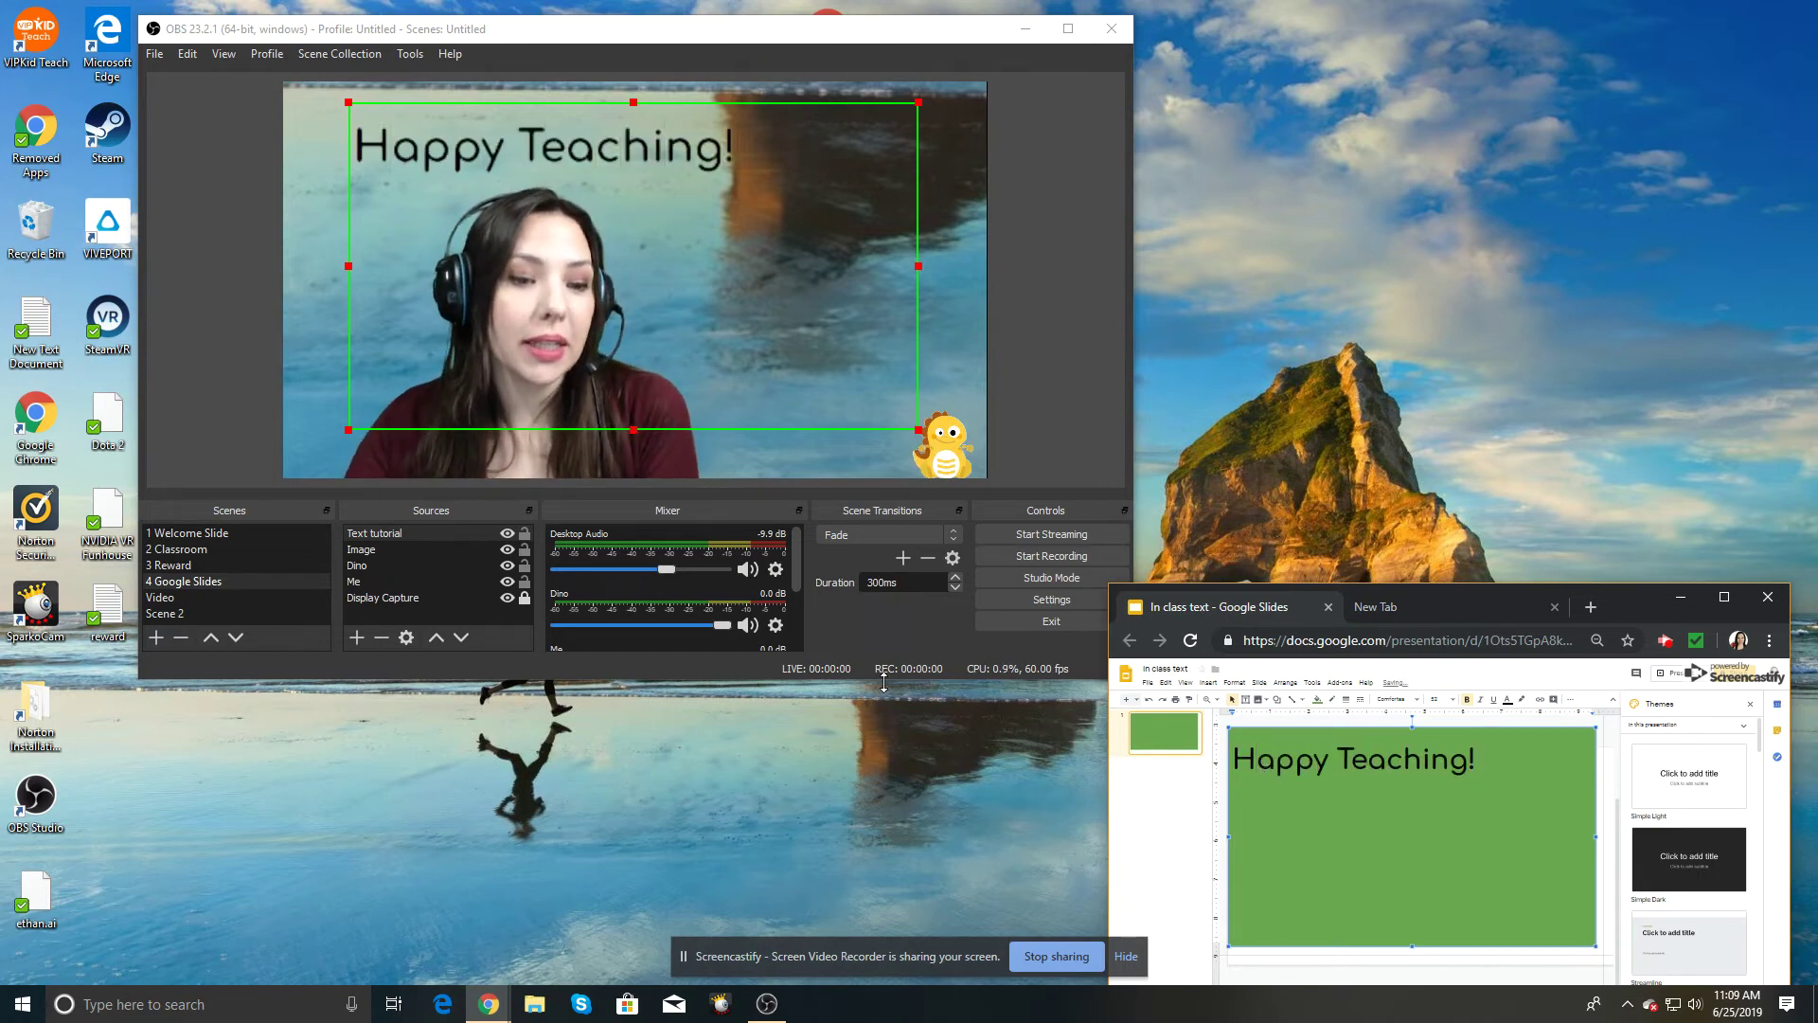
left_click(413, 581)
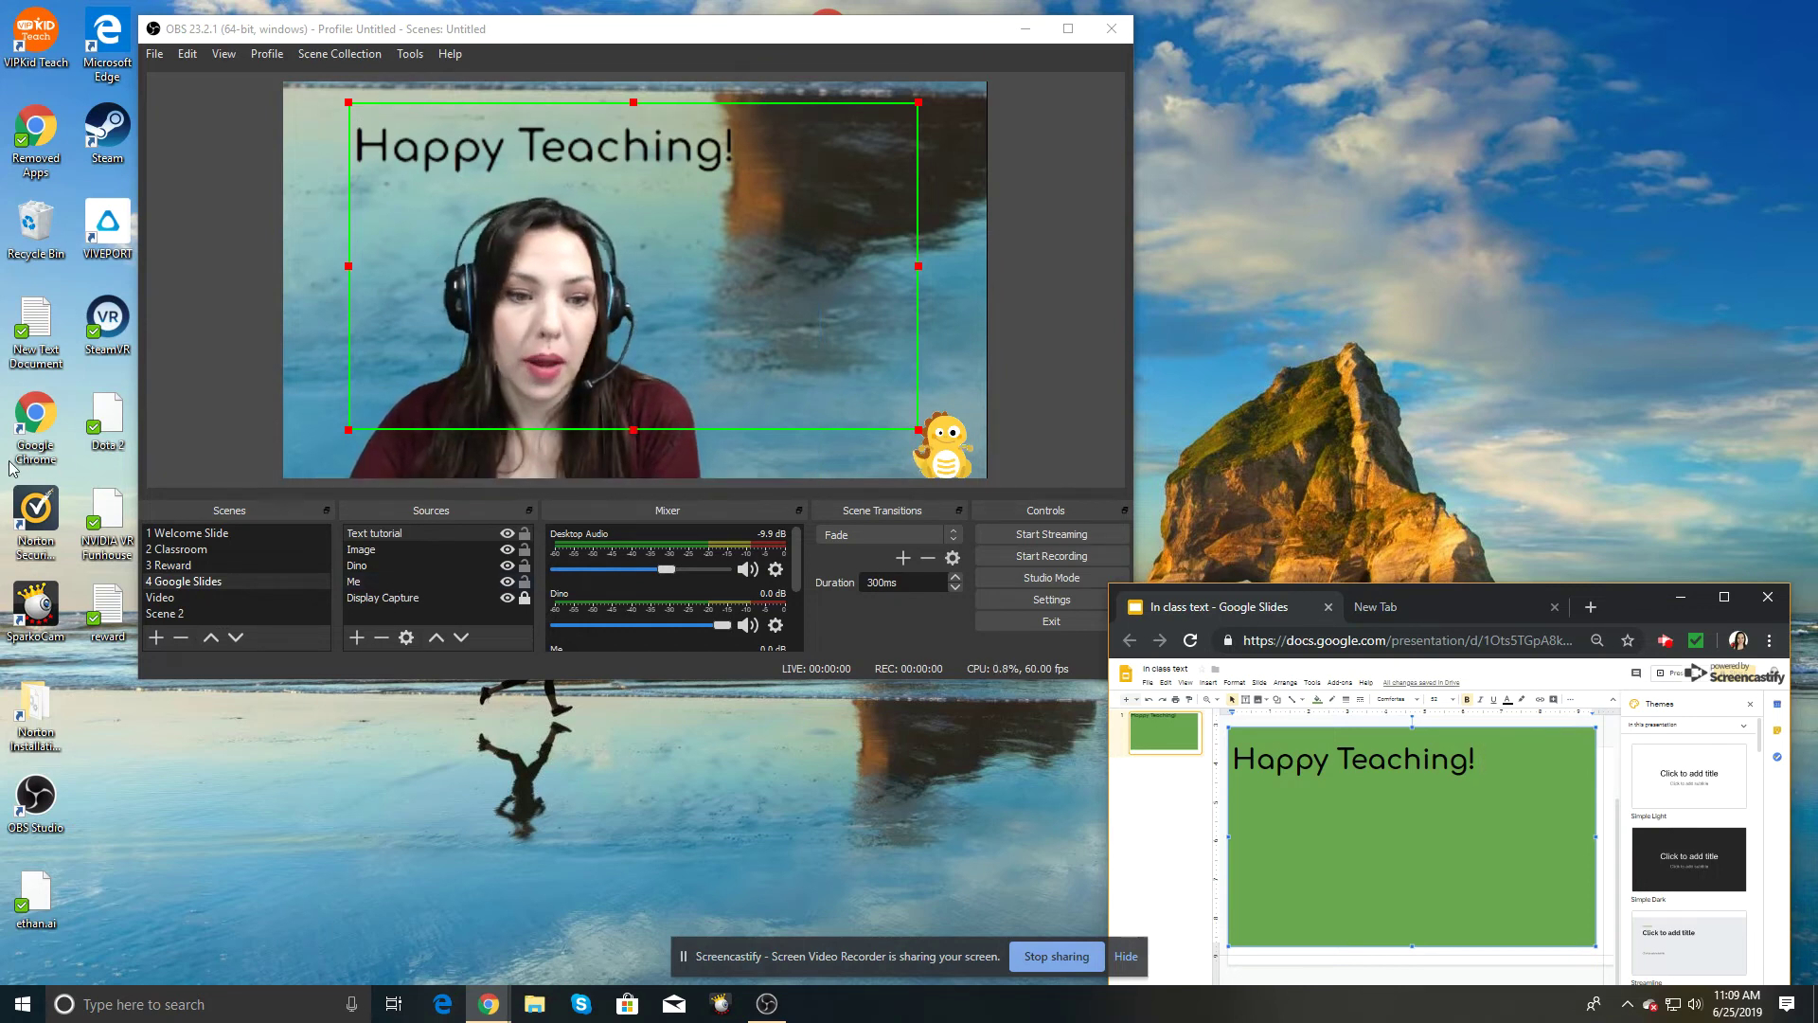
Step: Switch to the Video scene to check the 'Happy Teaching!' overlay over the garden background
left_click(178, 599)
left_click(178, 599)
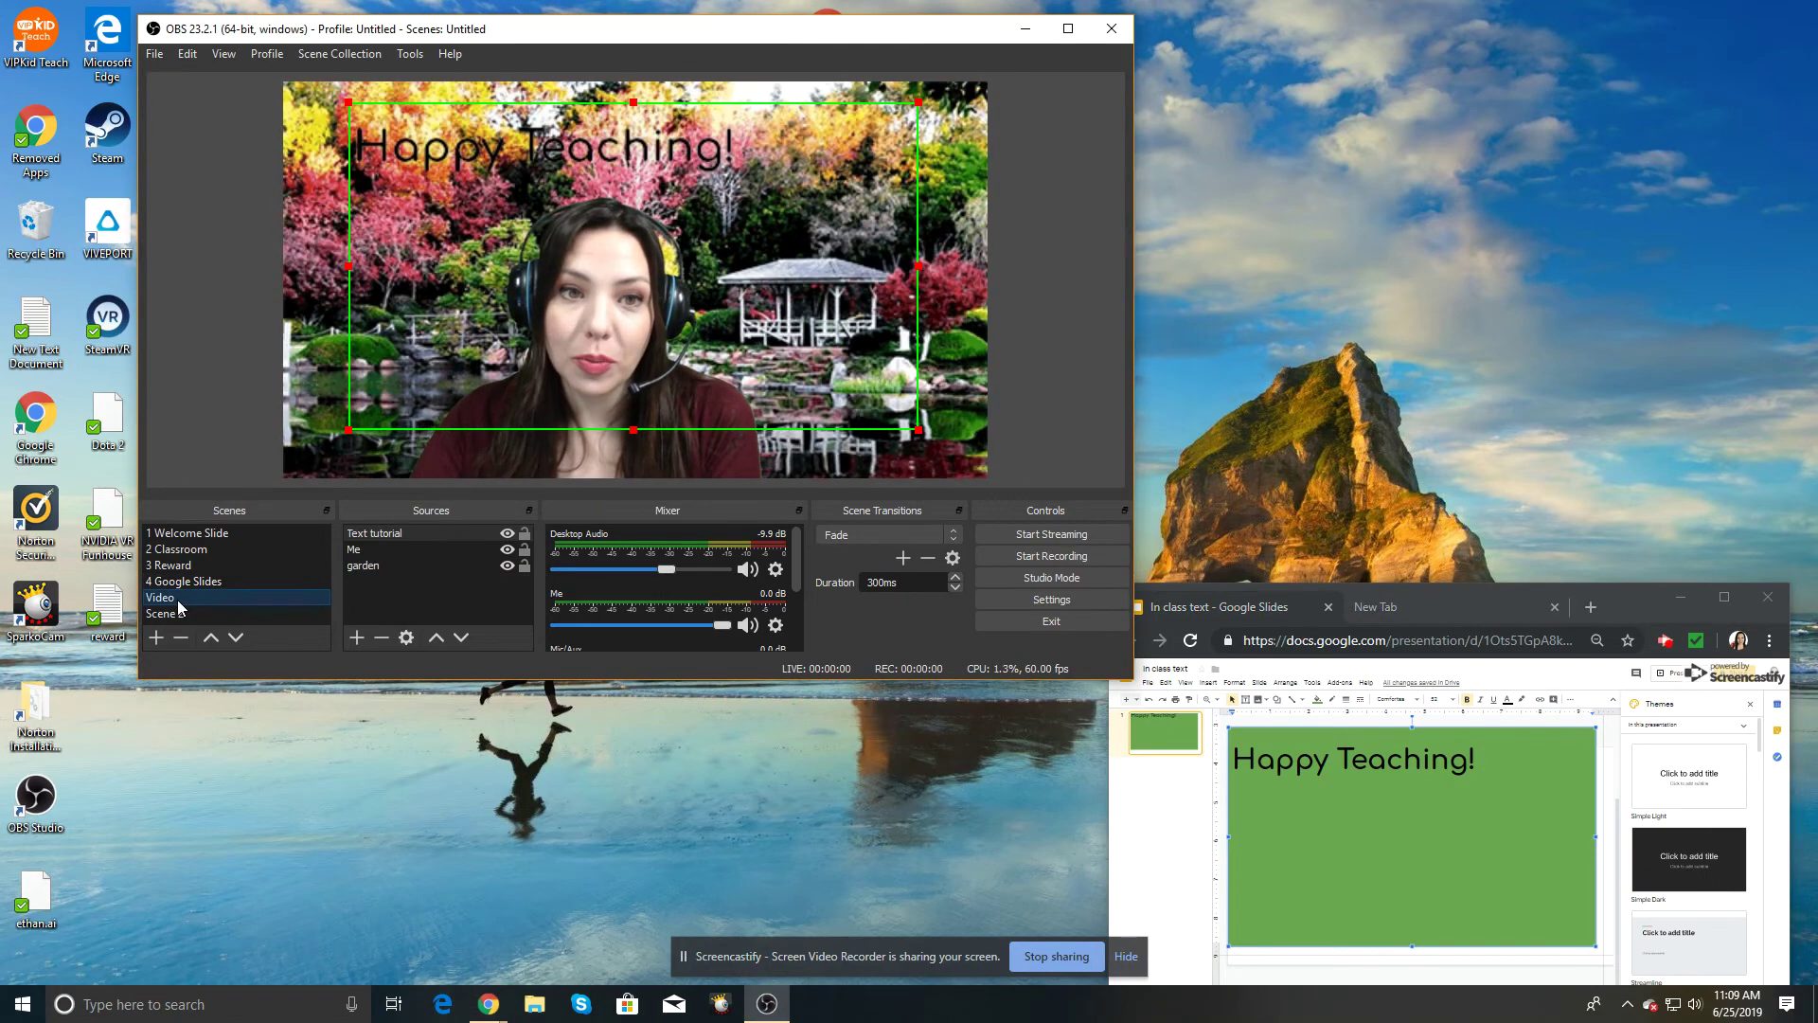